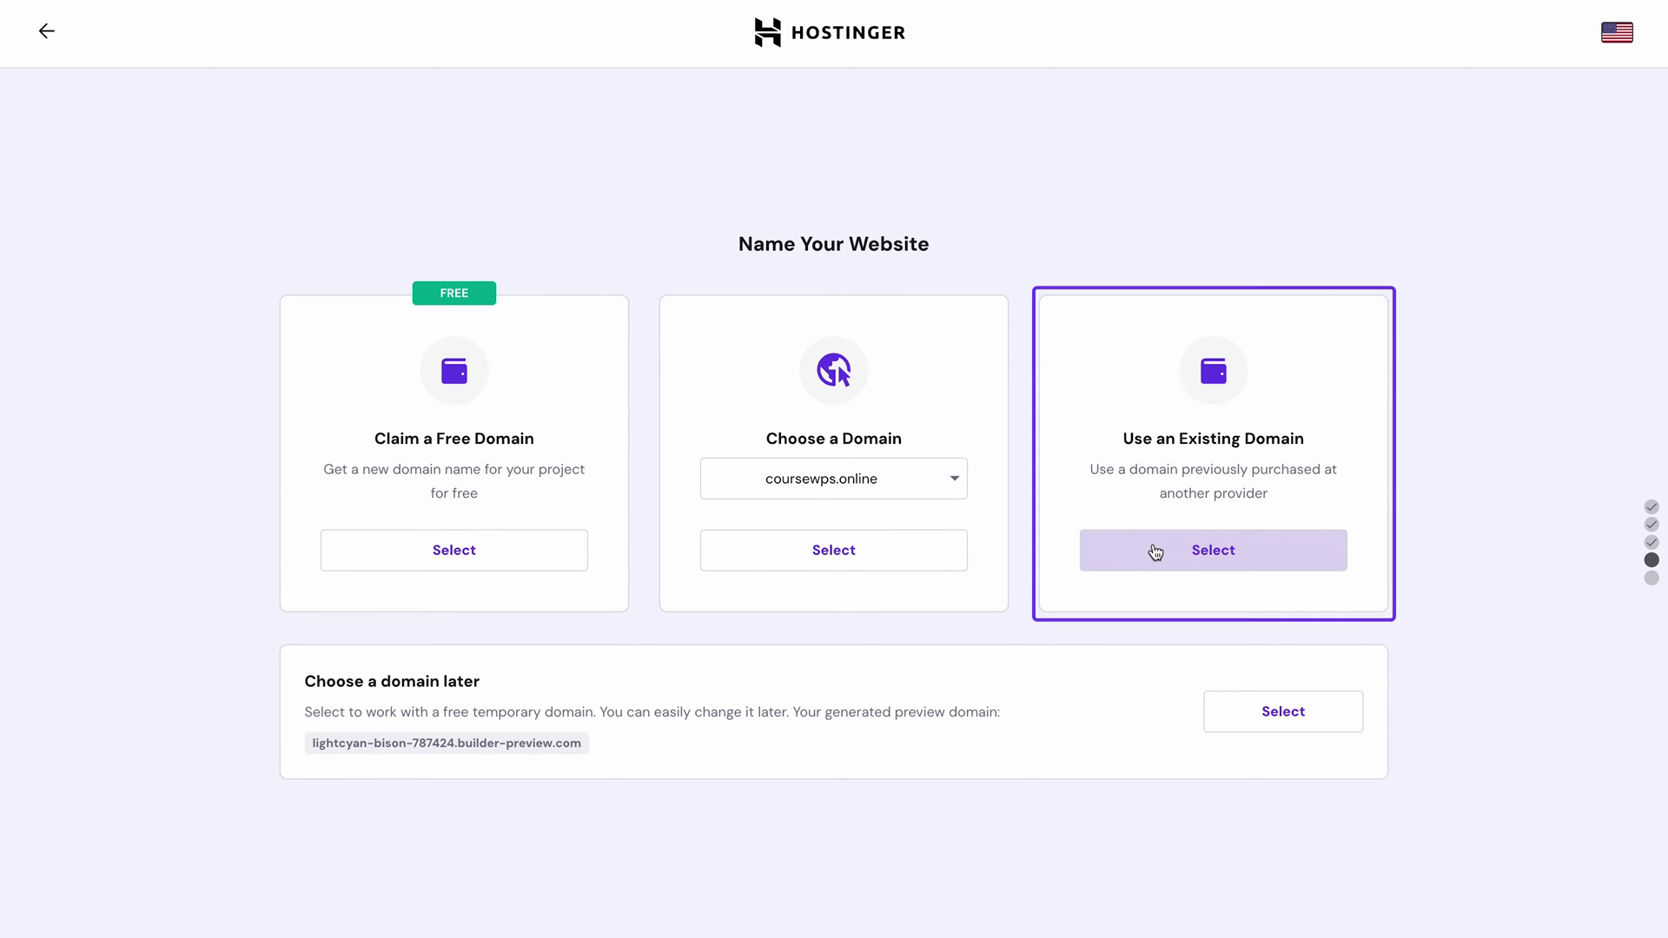
- Choose to claim a free domain and search for mycoolwebsite with the .xyz extension
left_click(1155, 553)
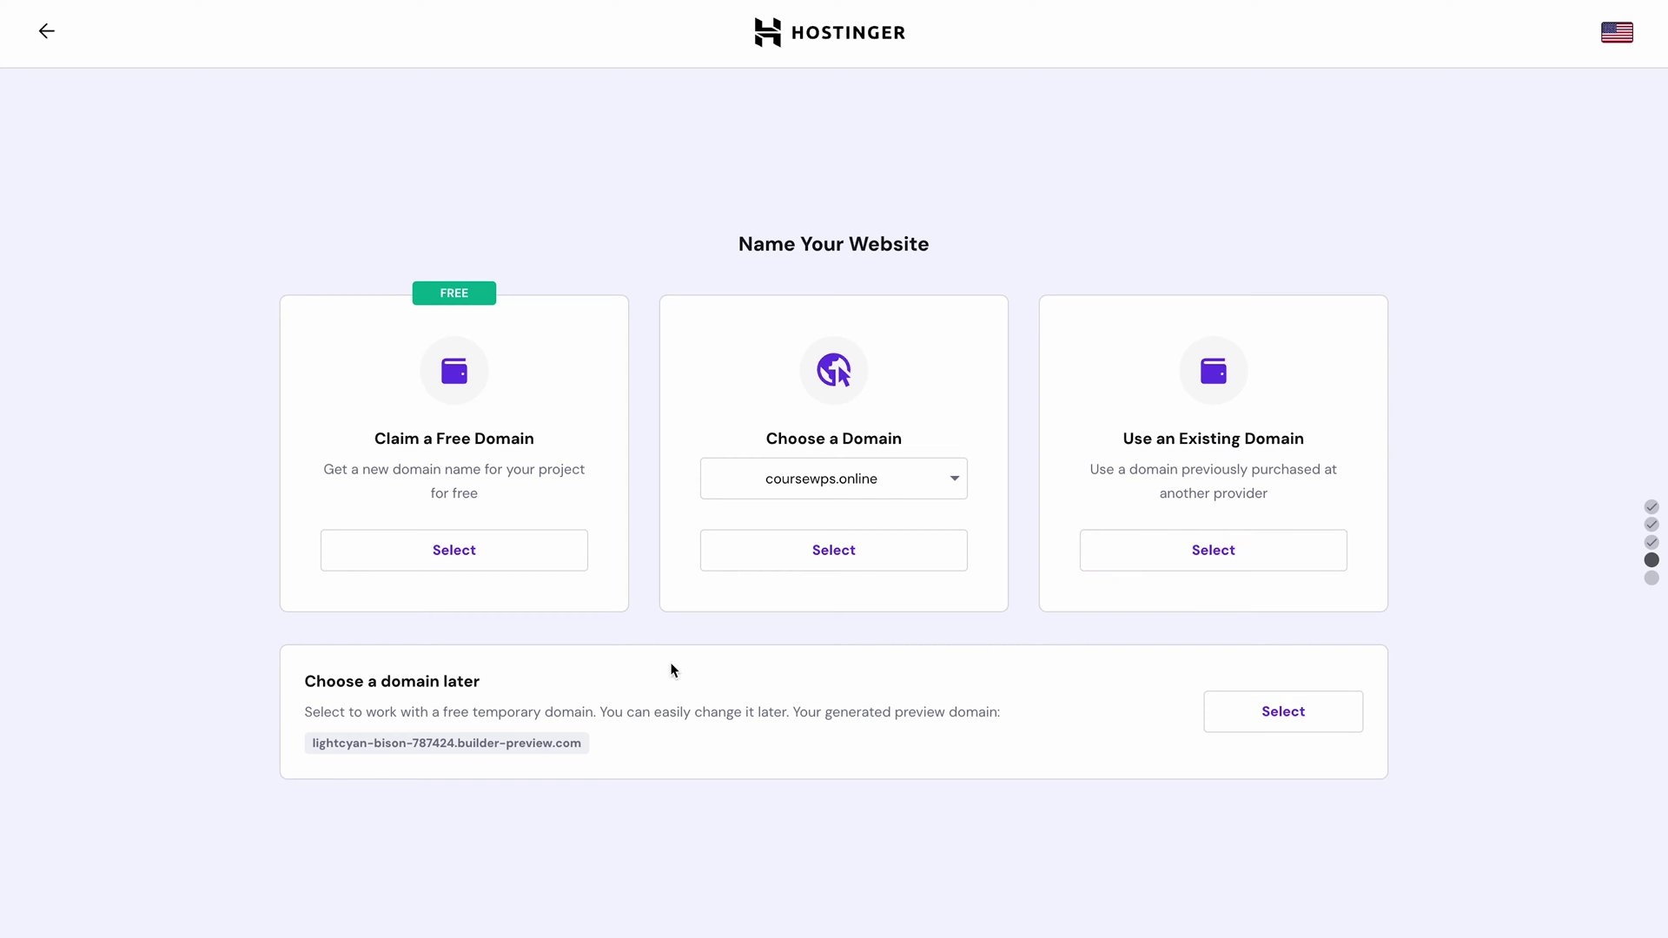
left_click(468, 550)
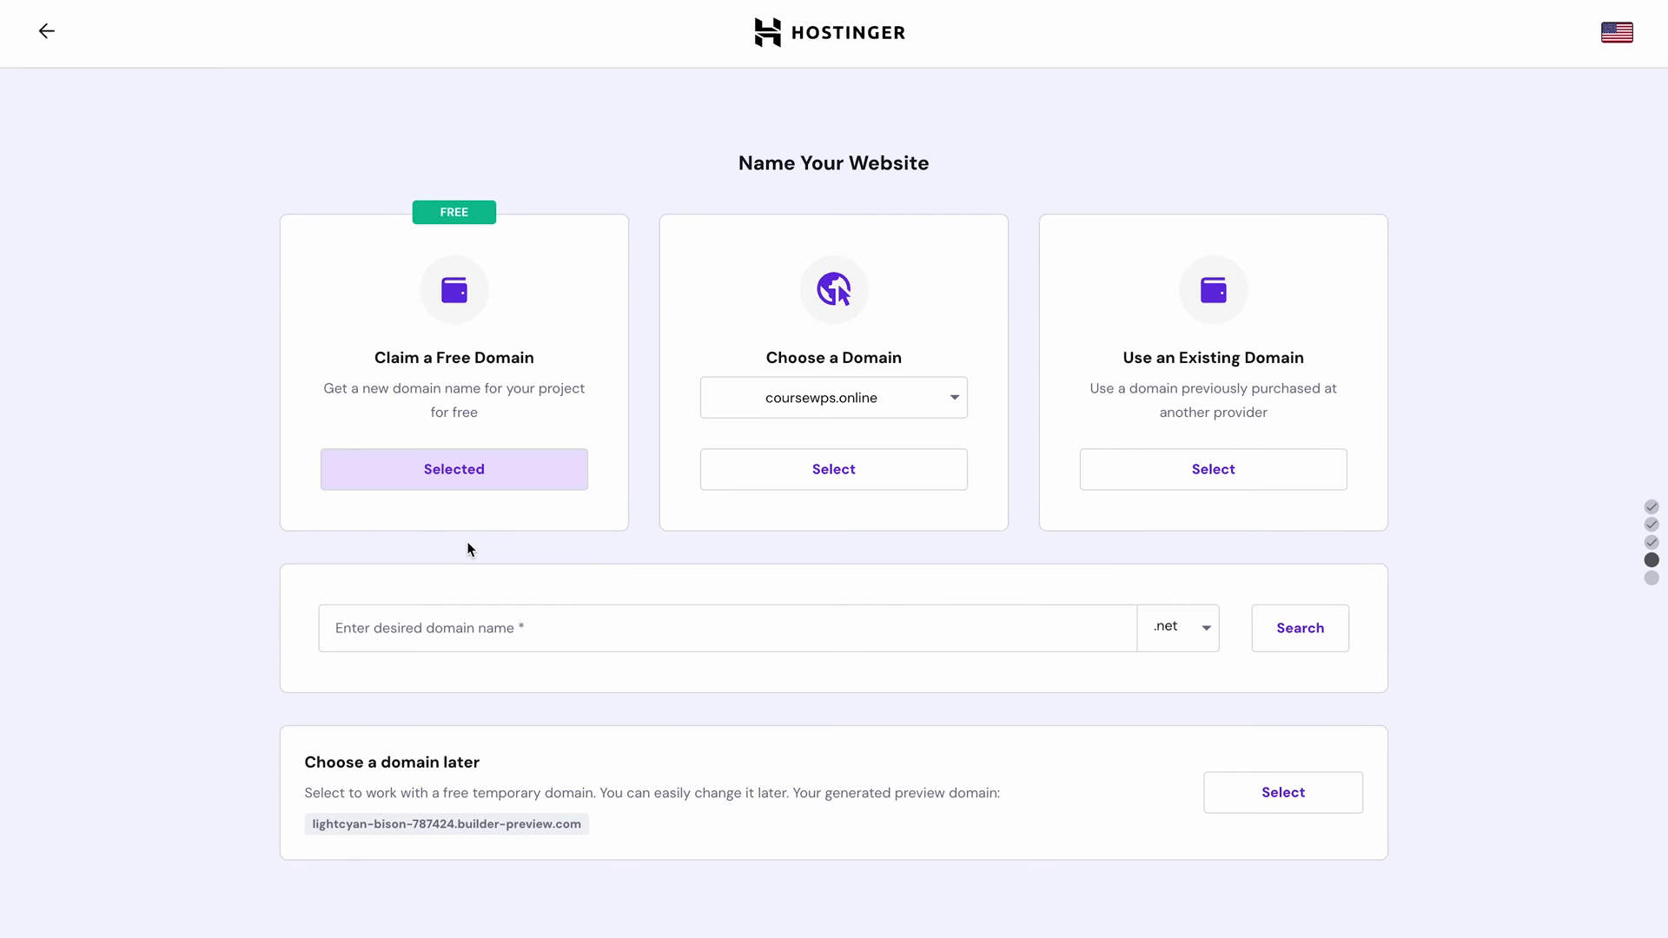
left_click(494, 624)
type("mycoolwebsite")
left_click(1169, 633)
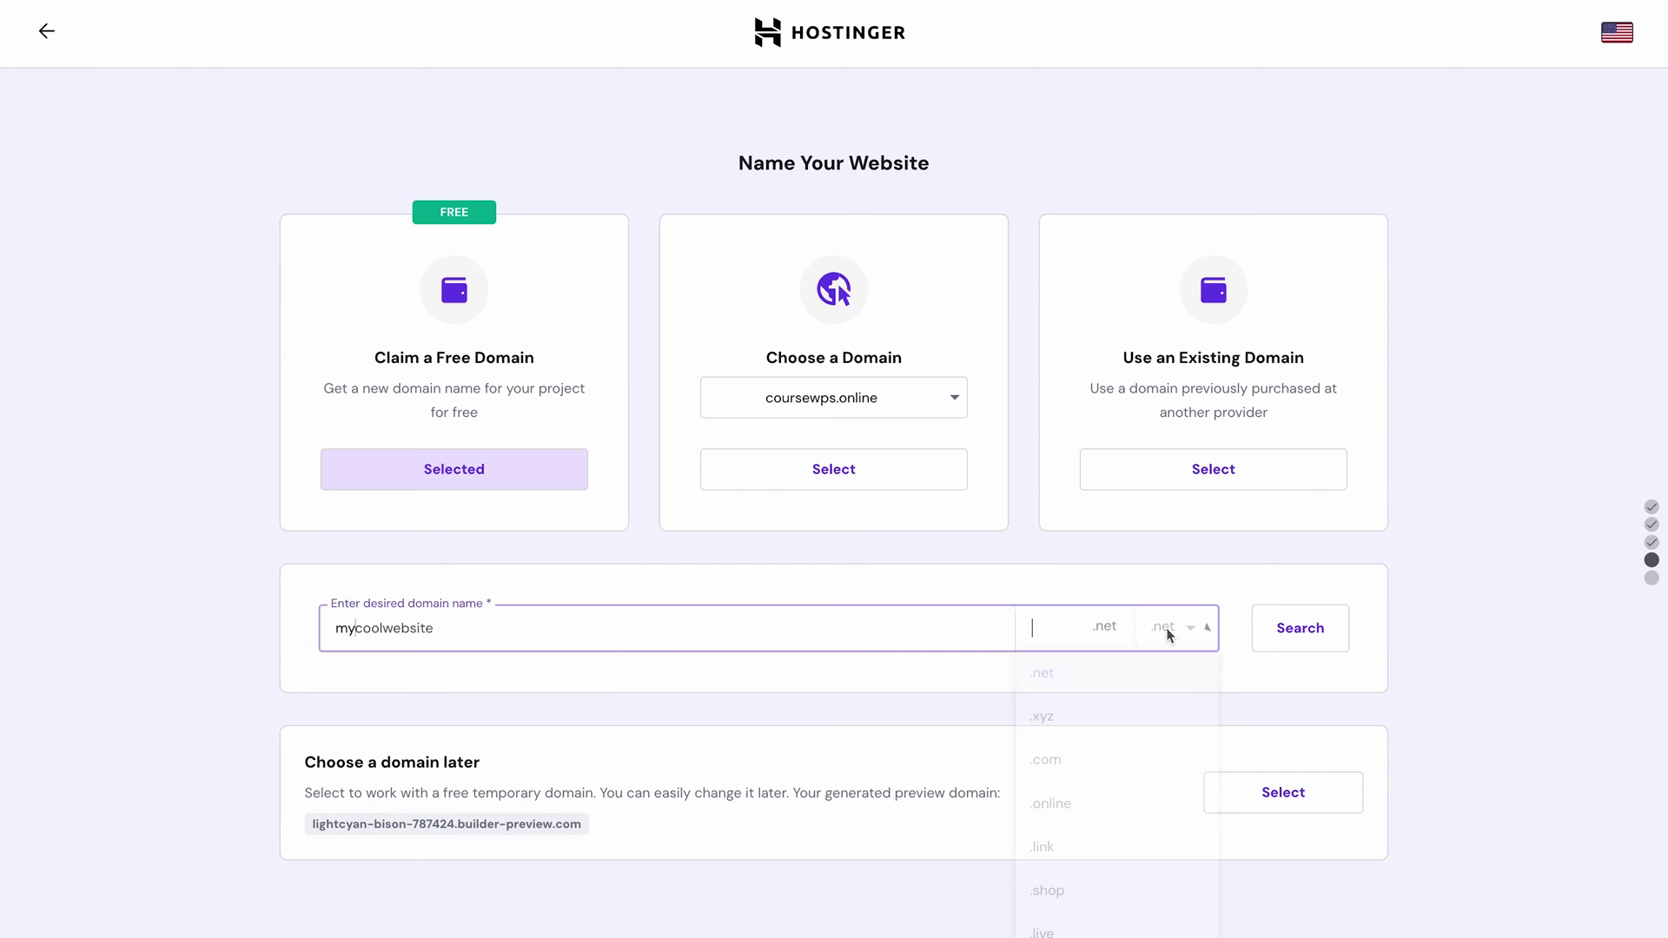
left_click(1165, 718)
left_click(1324, 635)
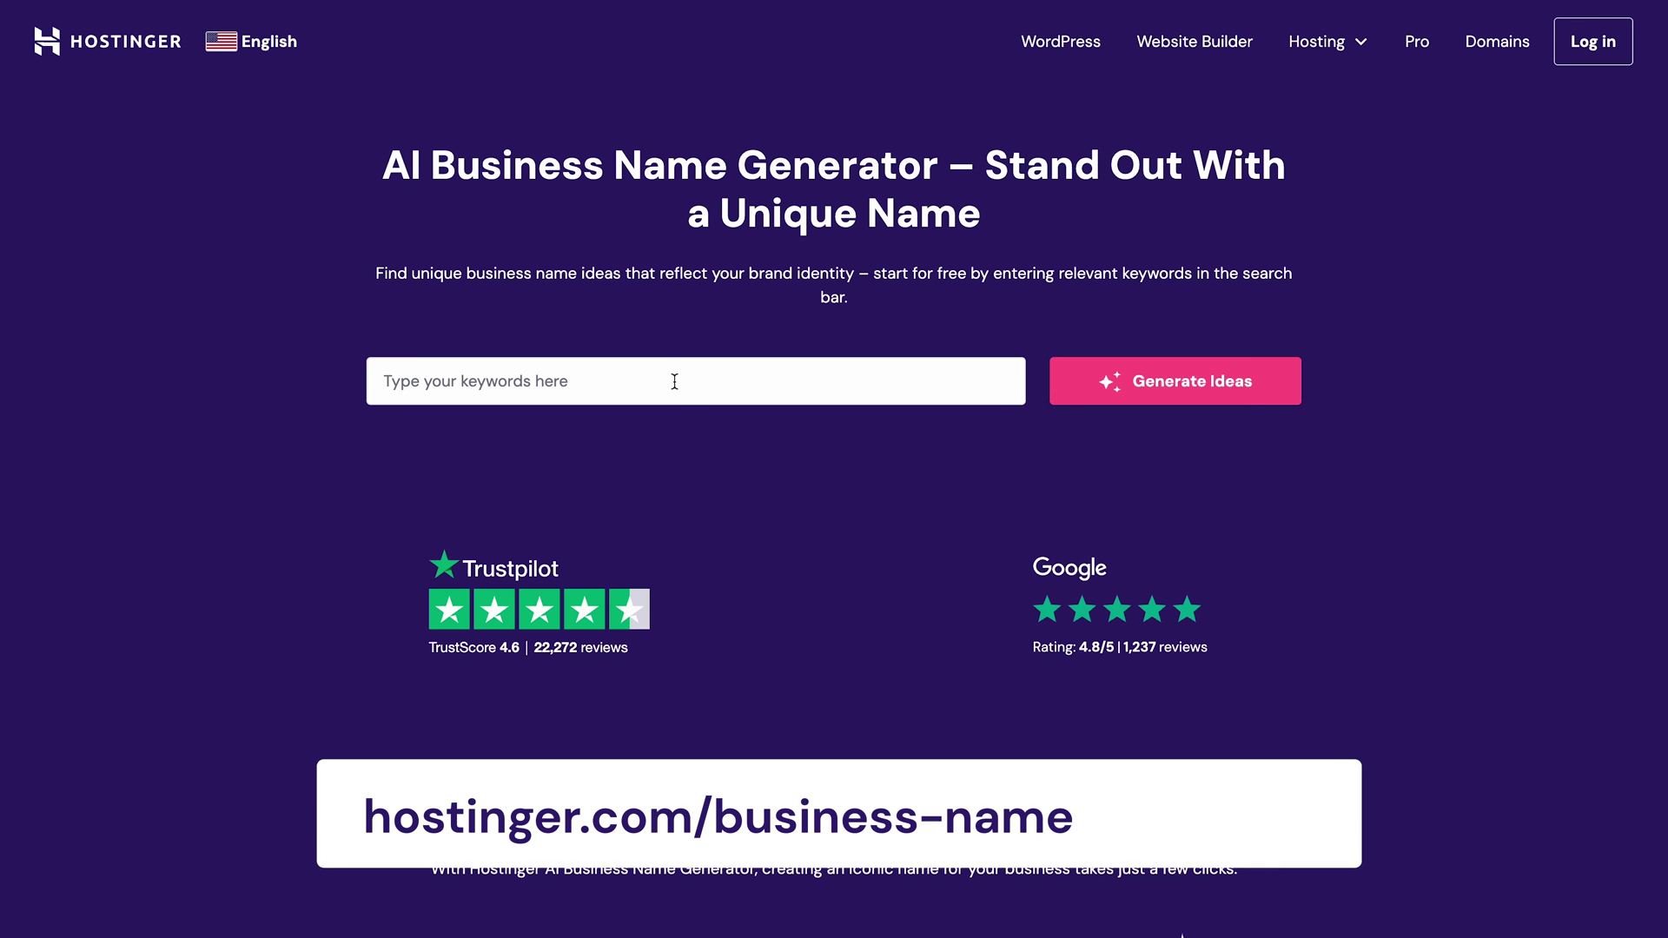
- Generate ideas in Hostinger's AI Business Name Generator with the keywords "brave, cheerful, youth movies, modern"
left_click(674, 376)
type("brave, cheerful, youth movies, modern")
left_click(1078, 384)
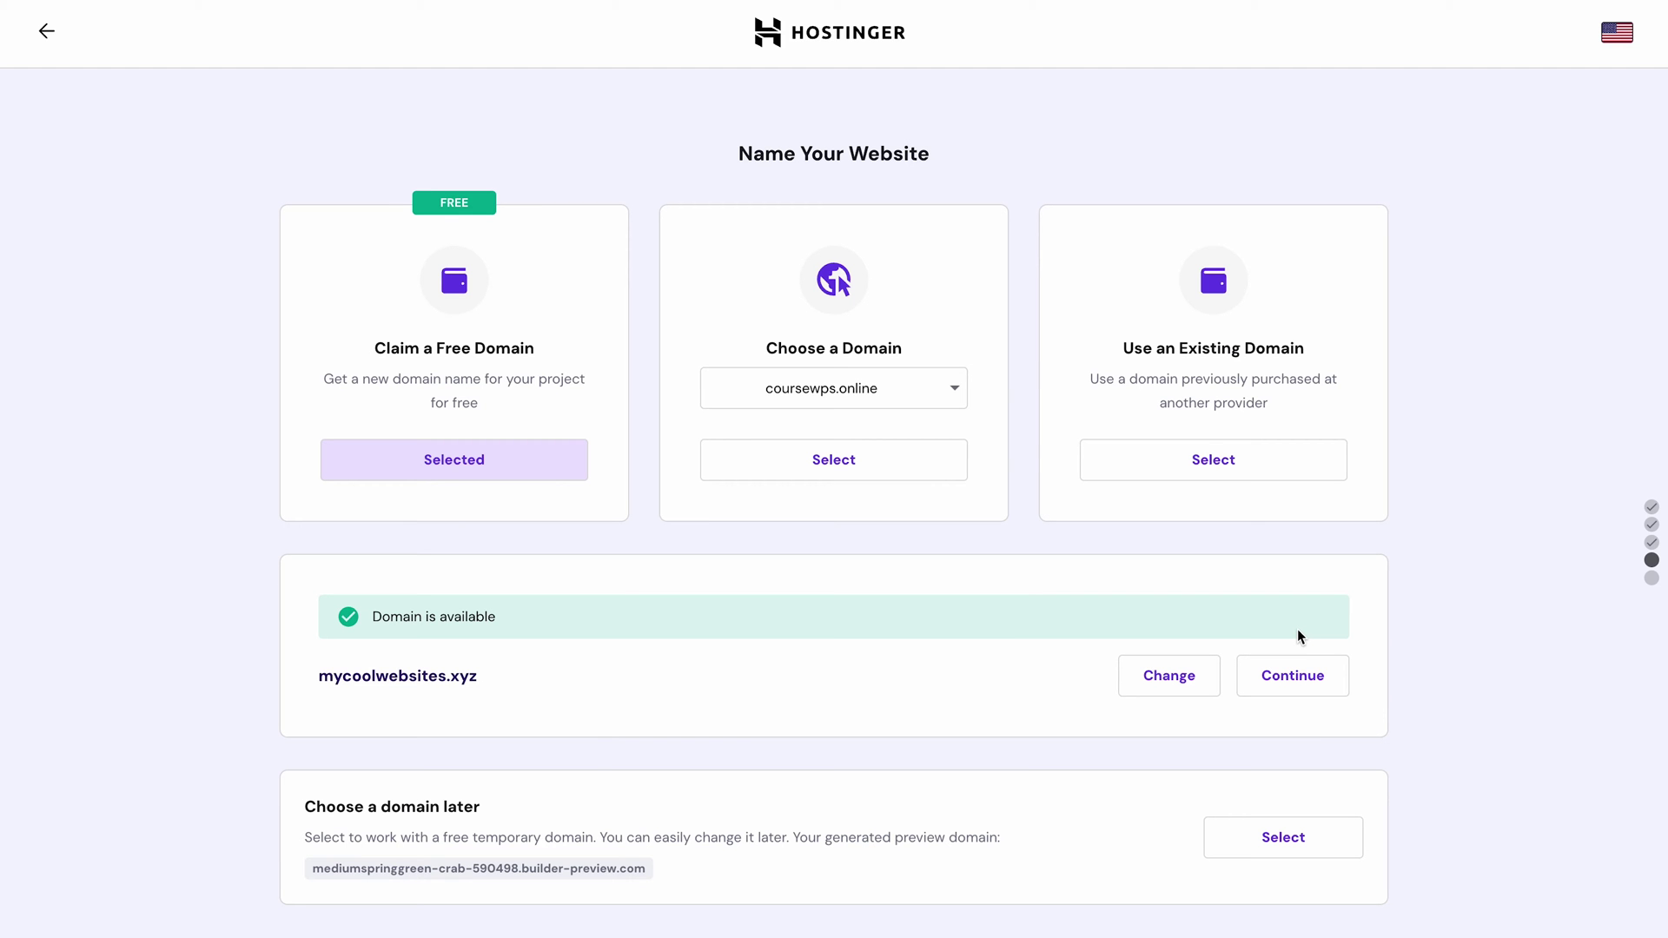
- Continue with the domain mycoolwebsites.xyz and start creating the site with the AI Website Builder
left_click(1296, 687)
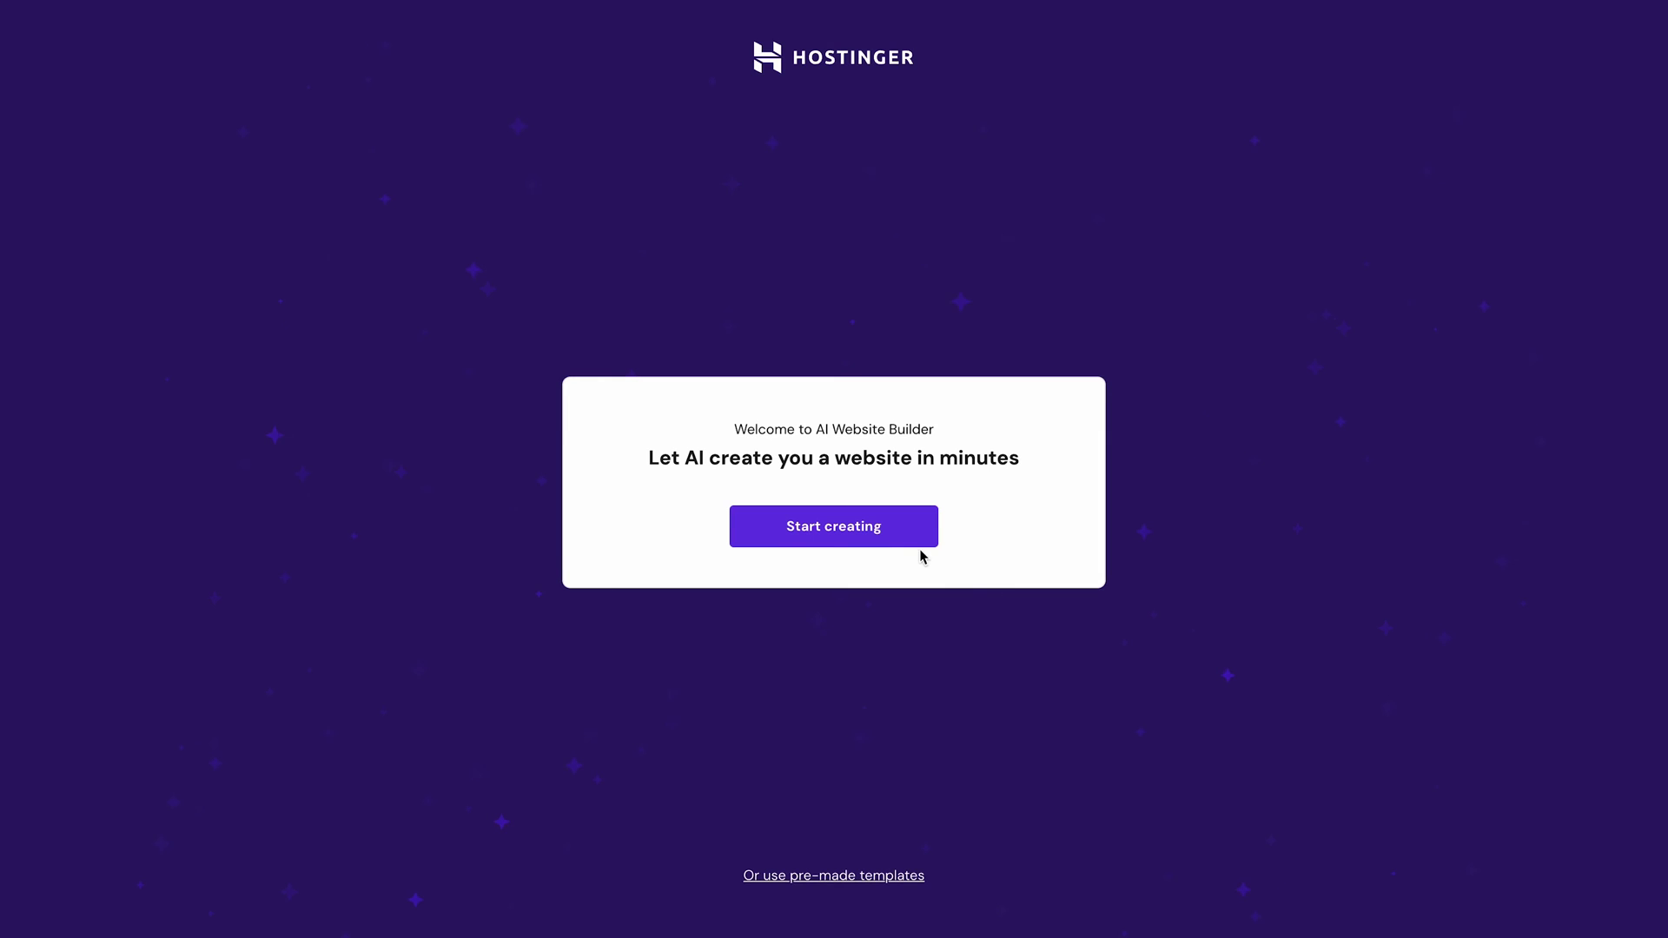
left_click(894, 531)
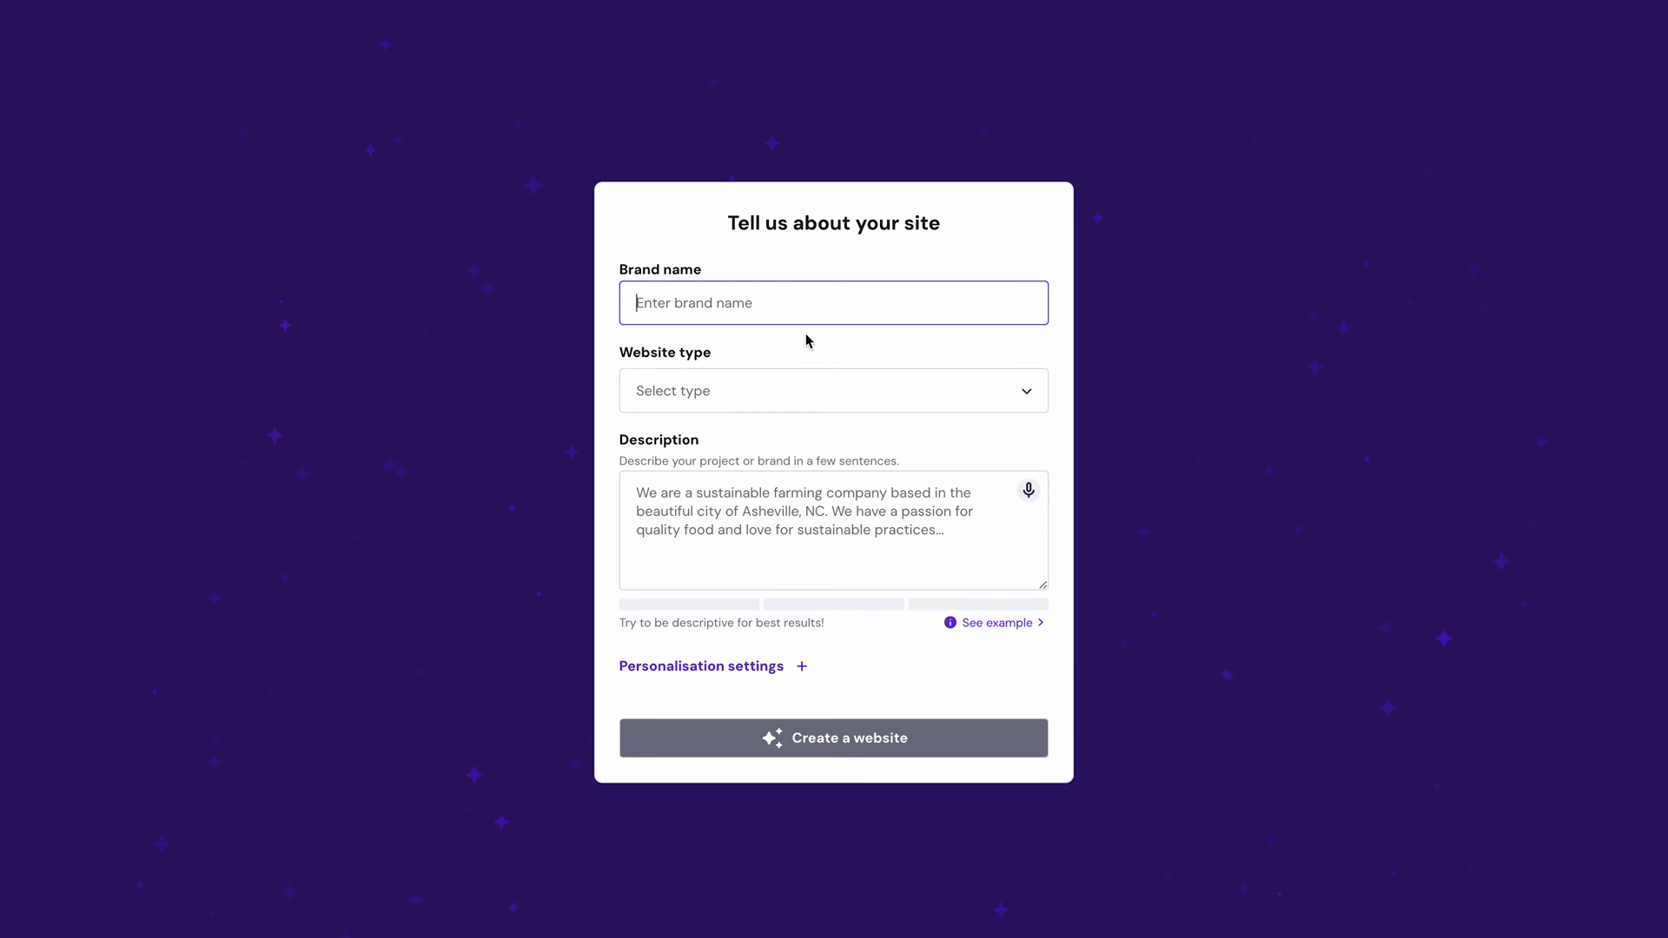
- Enter Cheerful Cinephile as the brand name and choose Portfolio as the website type
left_click(782, 305)
type("Cheeerful Cinephile")
left_click(754, 396)
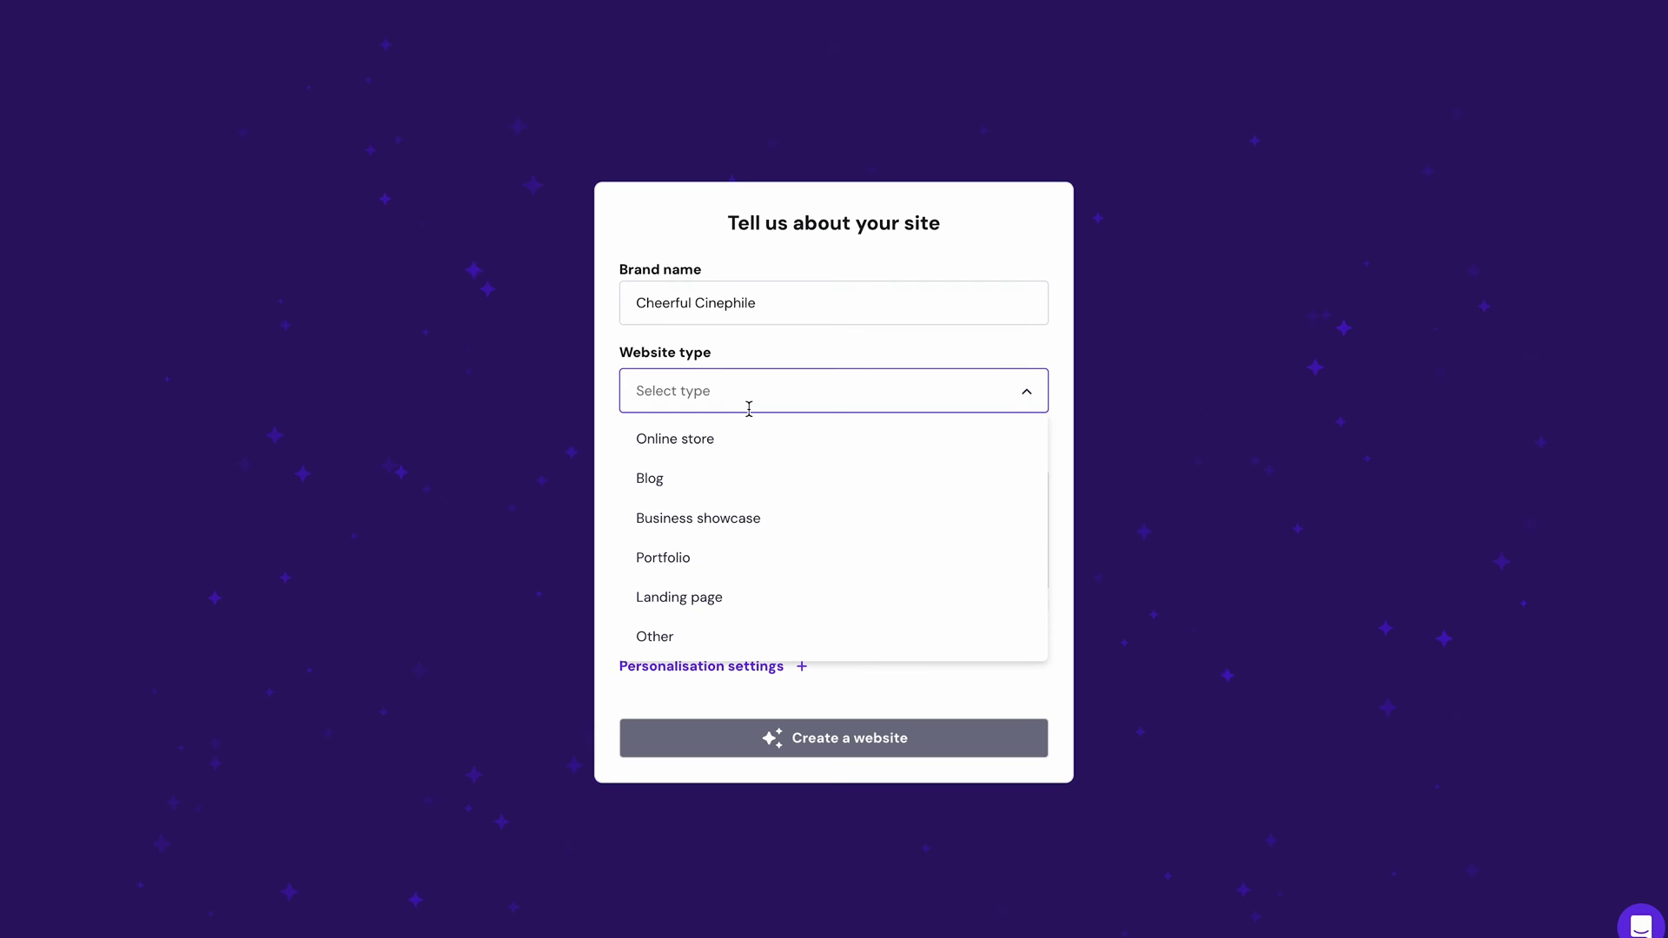
left_click(704, 560)
- Describe the site as a film creation student's personal portfolio with film review blog articles and a cheerful color palette, and create the website
left_click(693, 522)
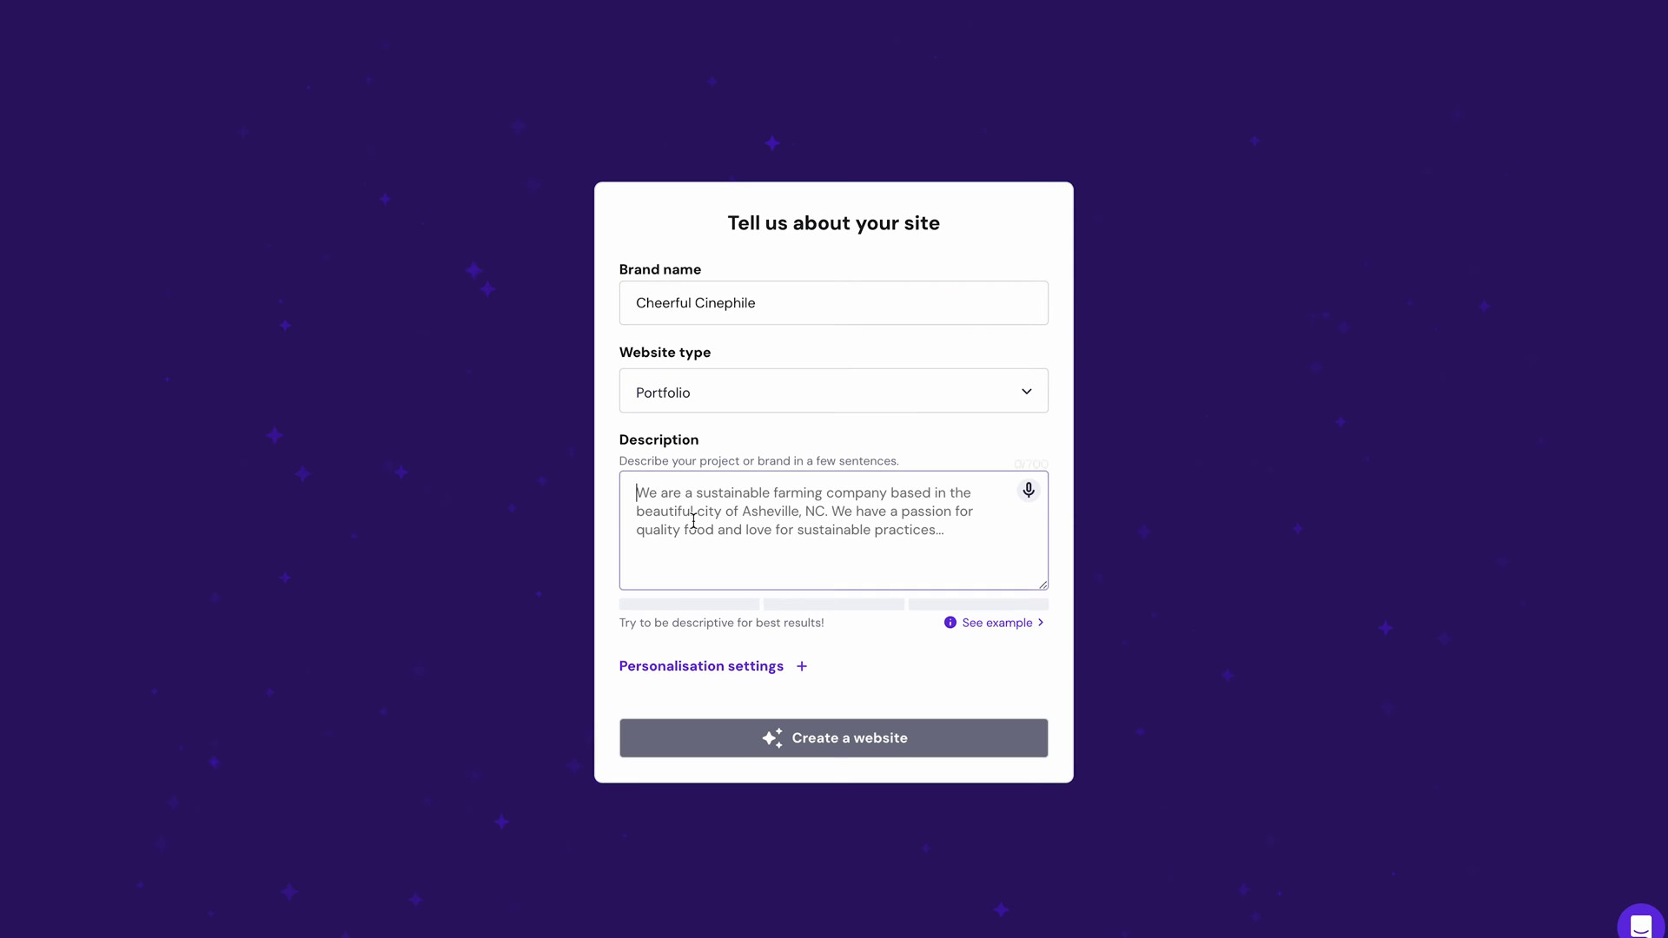
type("Cheerful cinephile is a personal website of me, who is a film creation student. This website will be filled with my film creation portfolio also my blog articles reviewing films. I love using cheerful color palette as it's my major personal branding.")
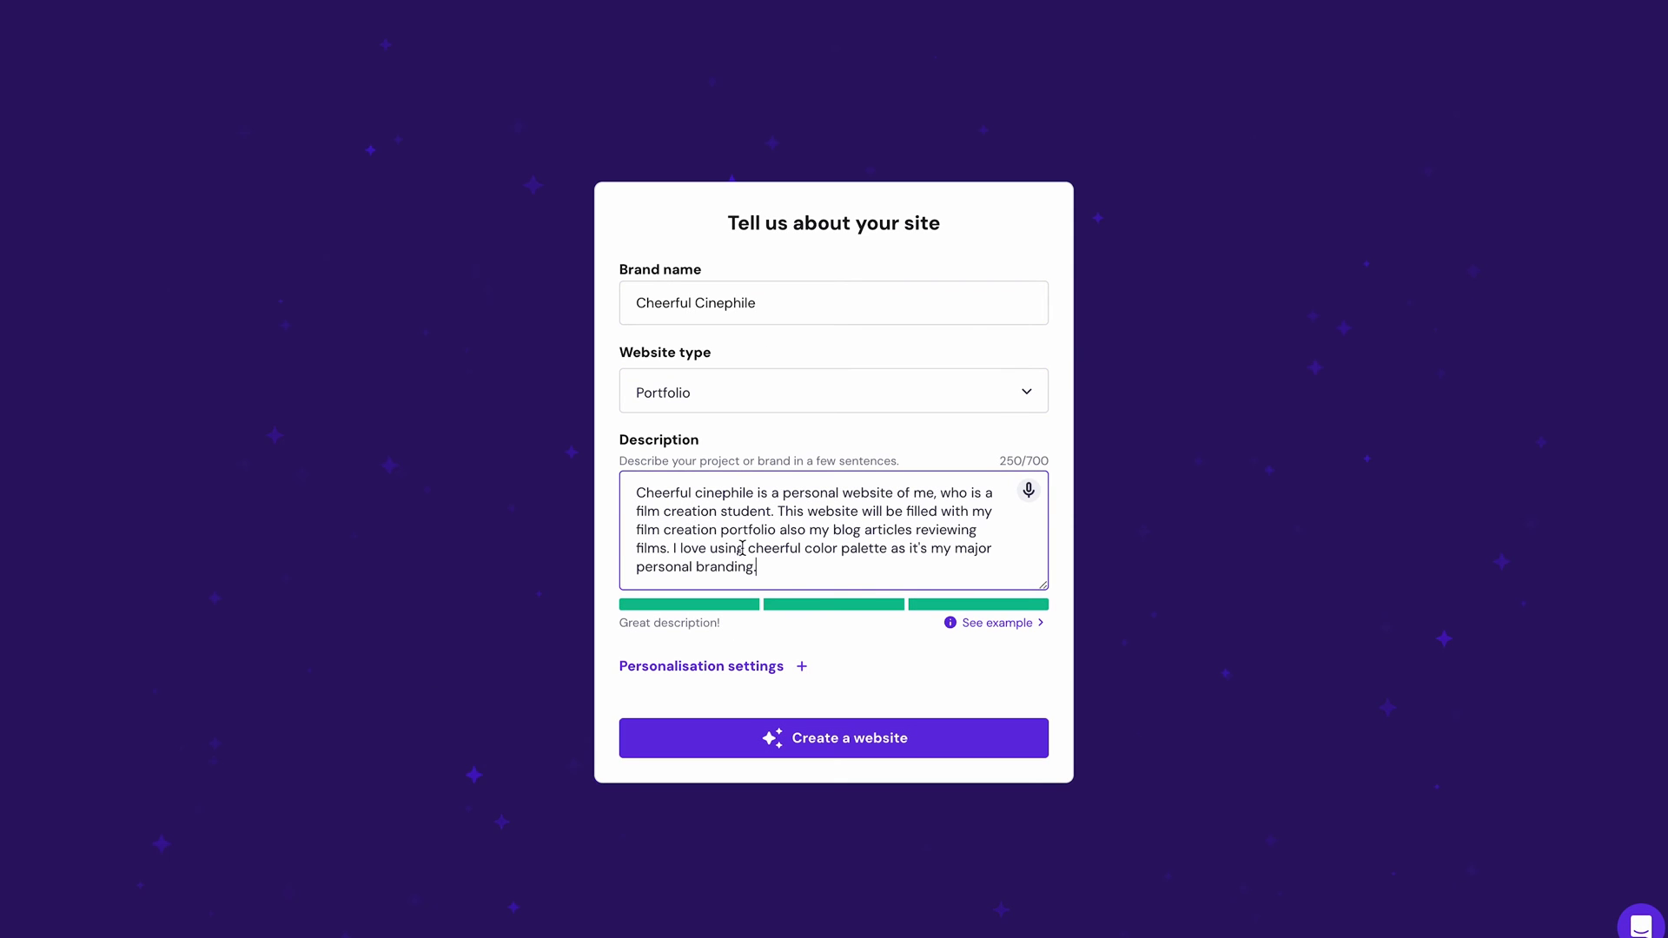
left_click(827, 740)
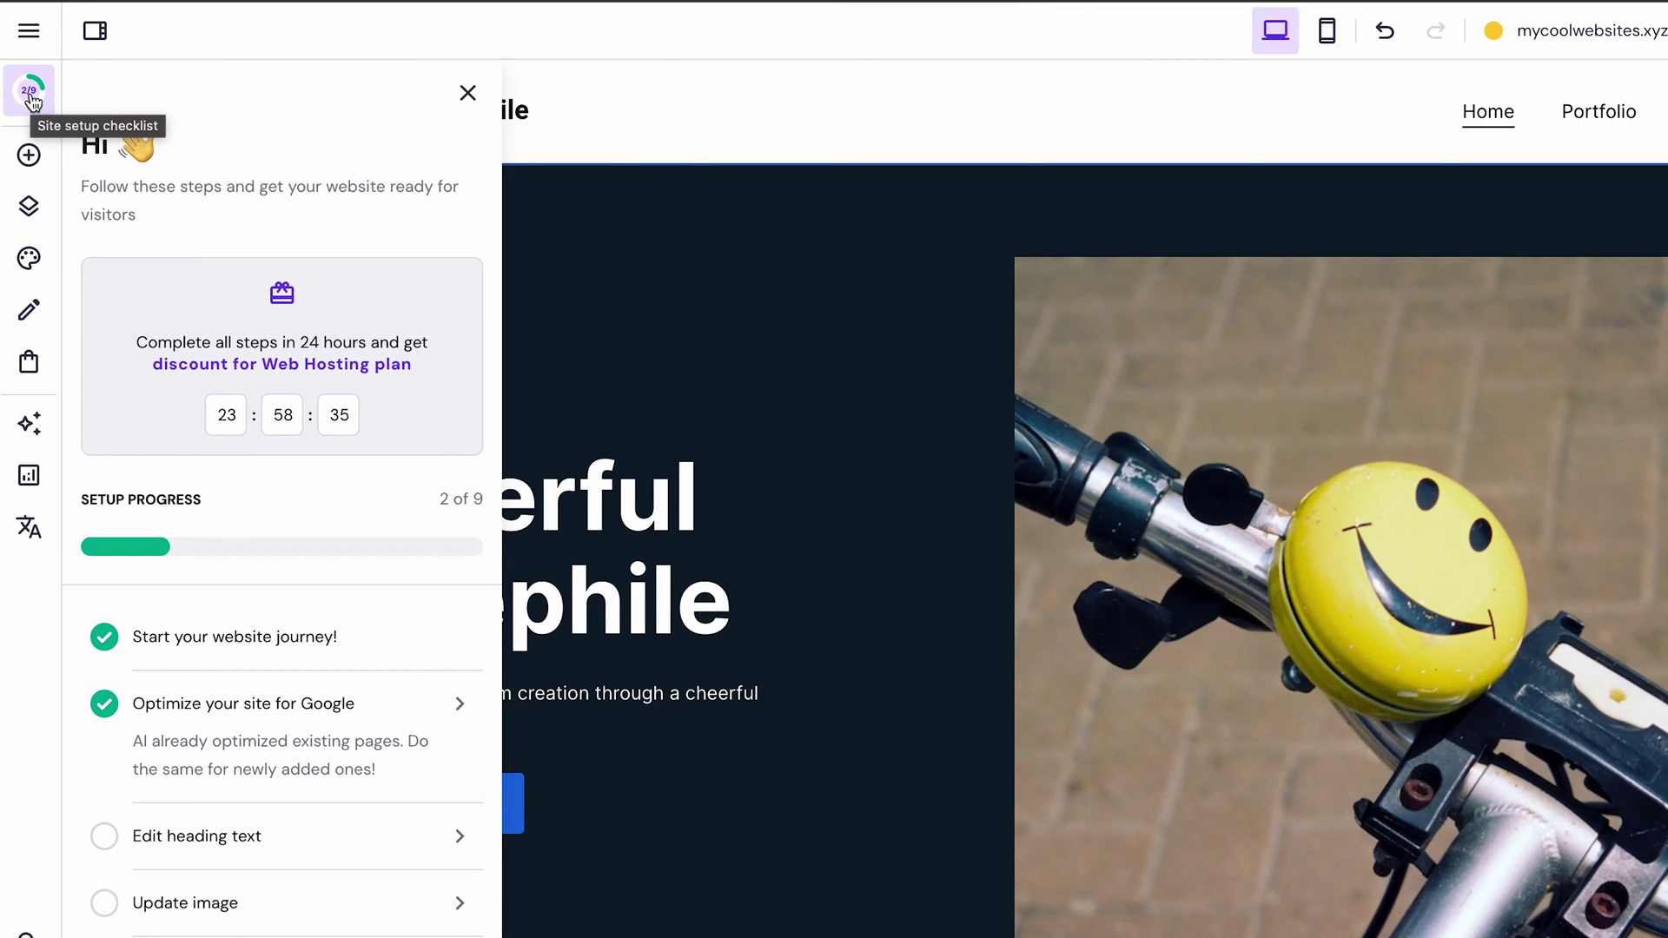
- Close the site setup checklist and examine the hero heading's text formatting and animation options
left_click(33, 102)
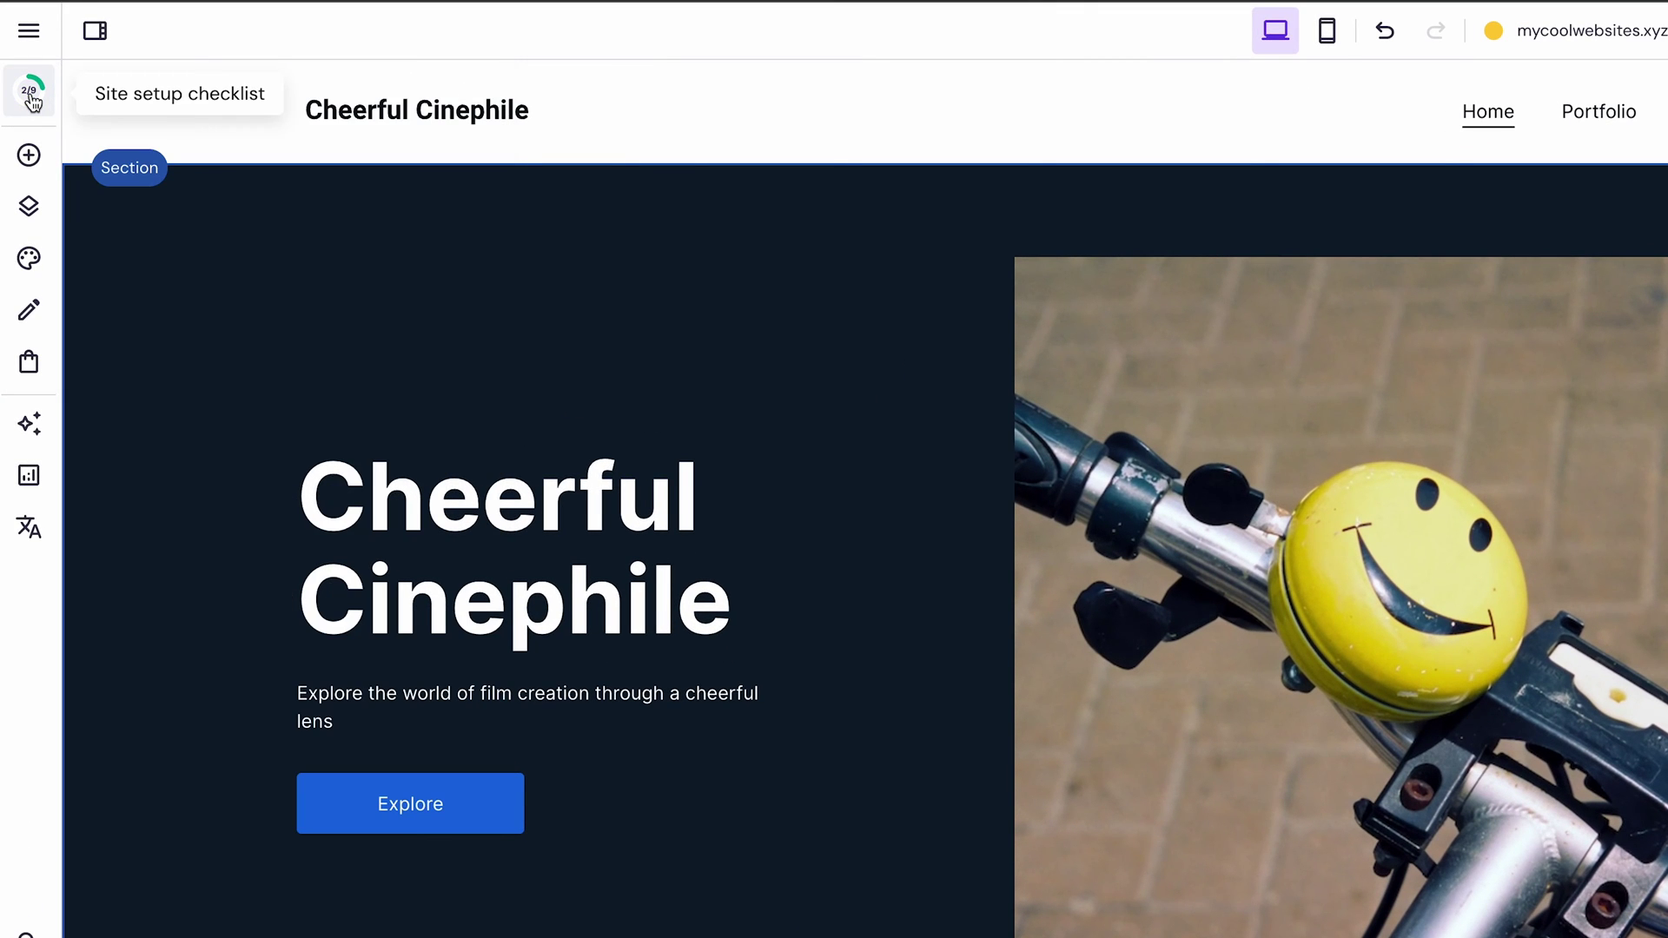
left_click(350, 497)
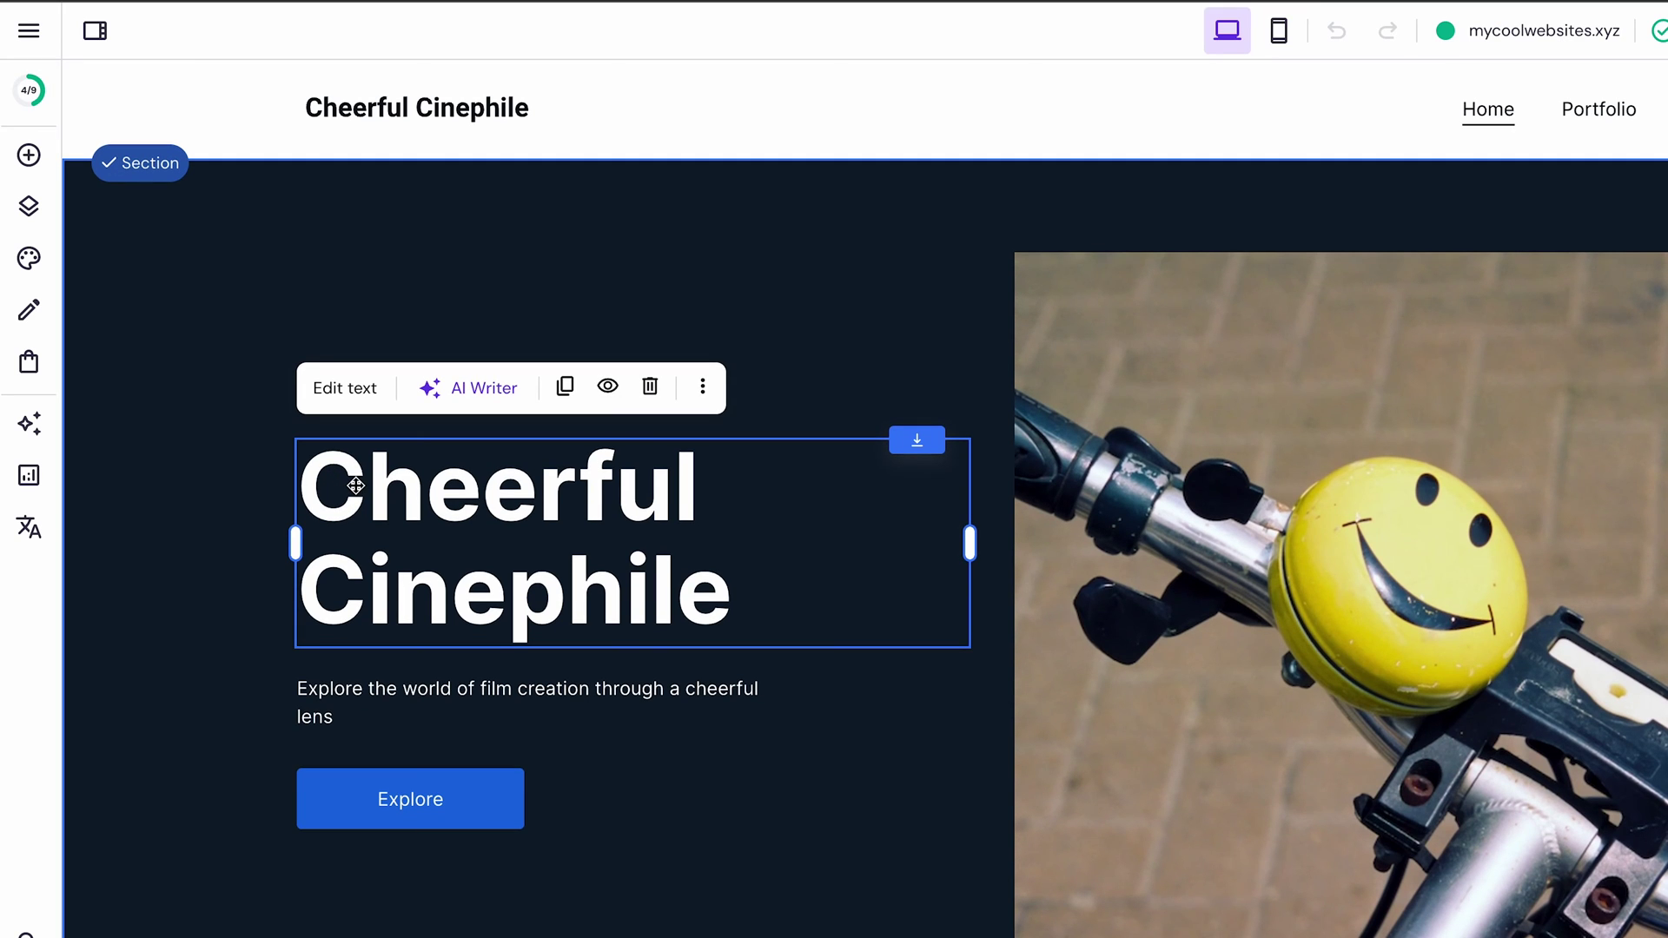
left_click(356, 485)
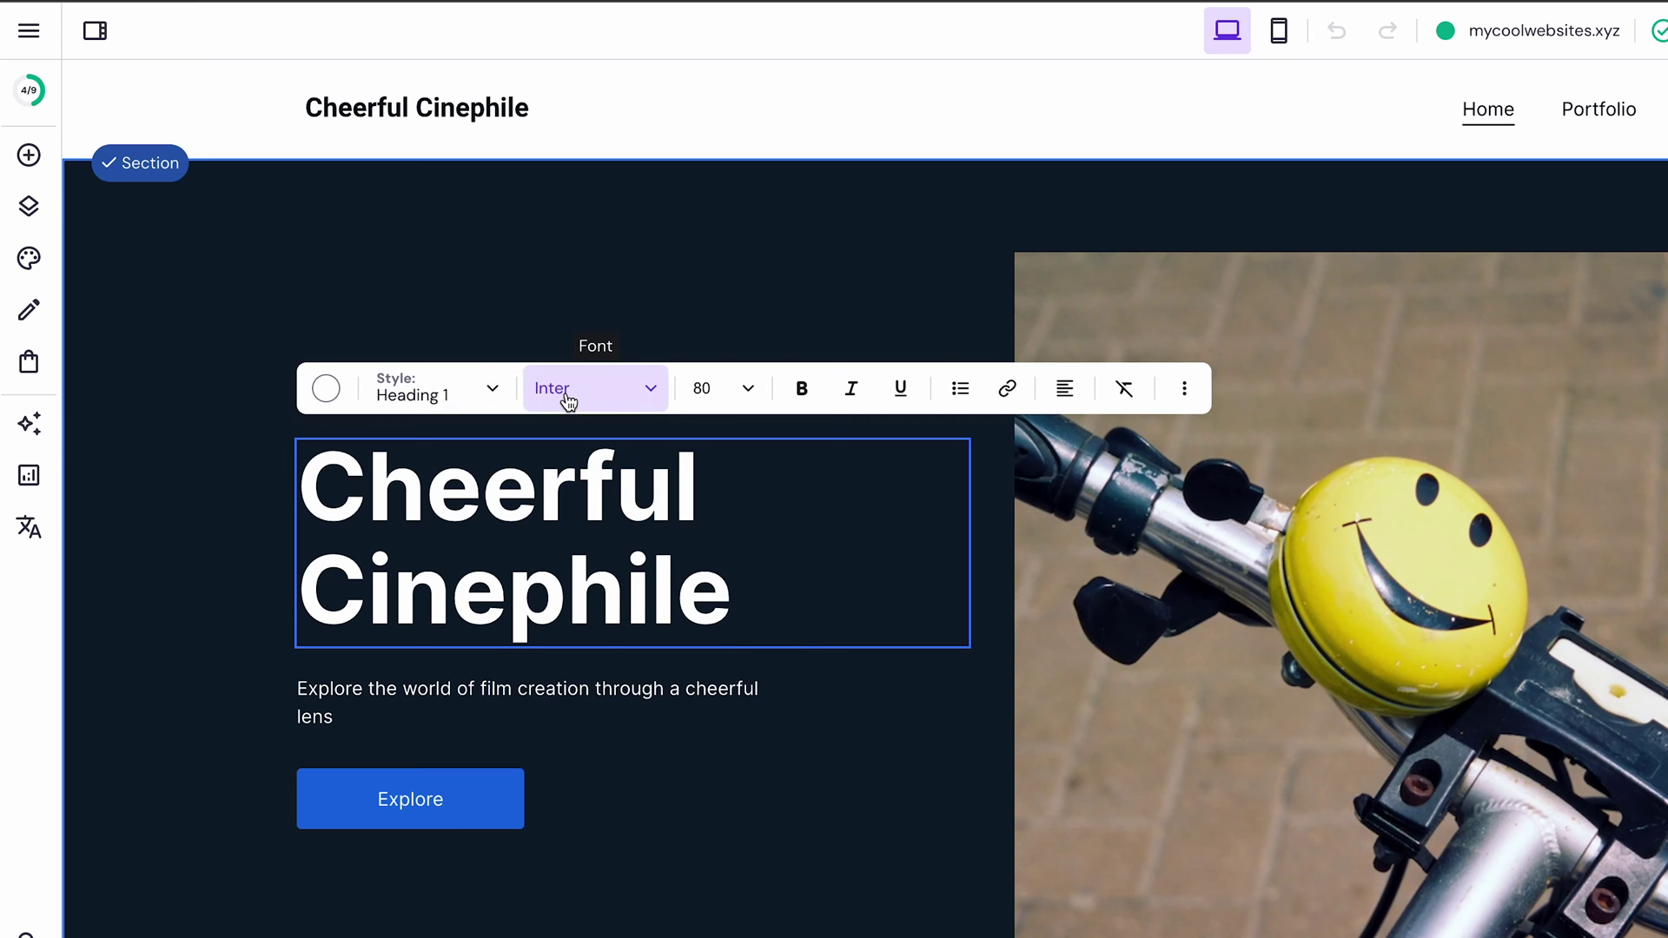
left_click(1184, 387)
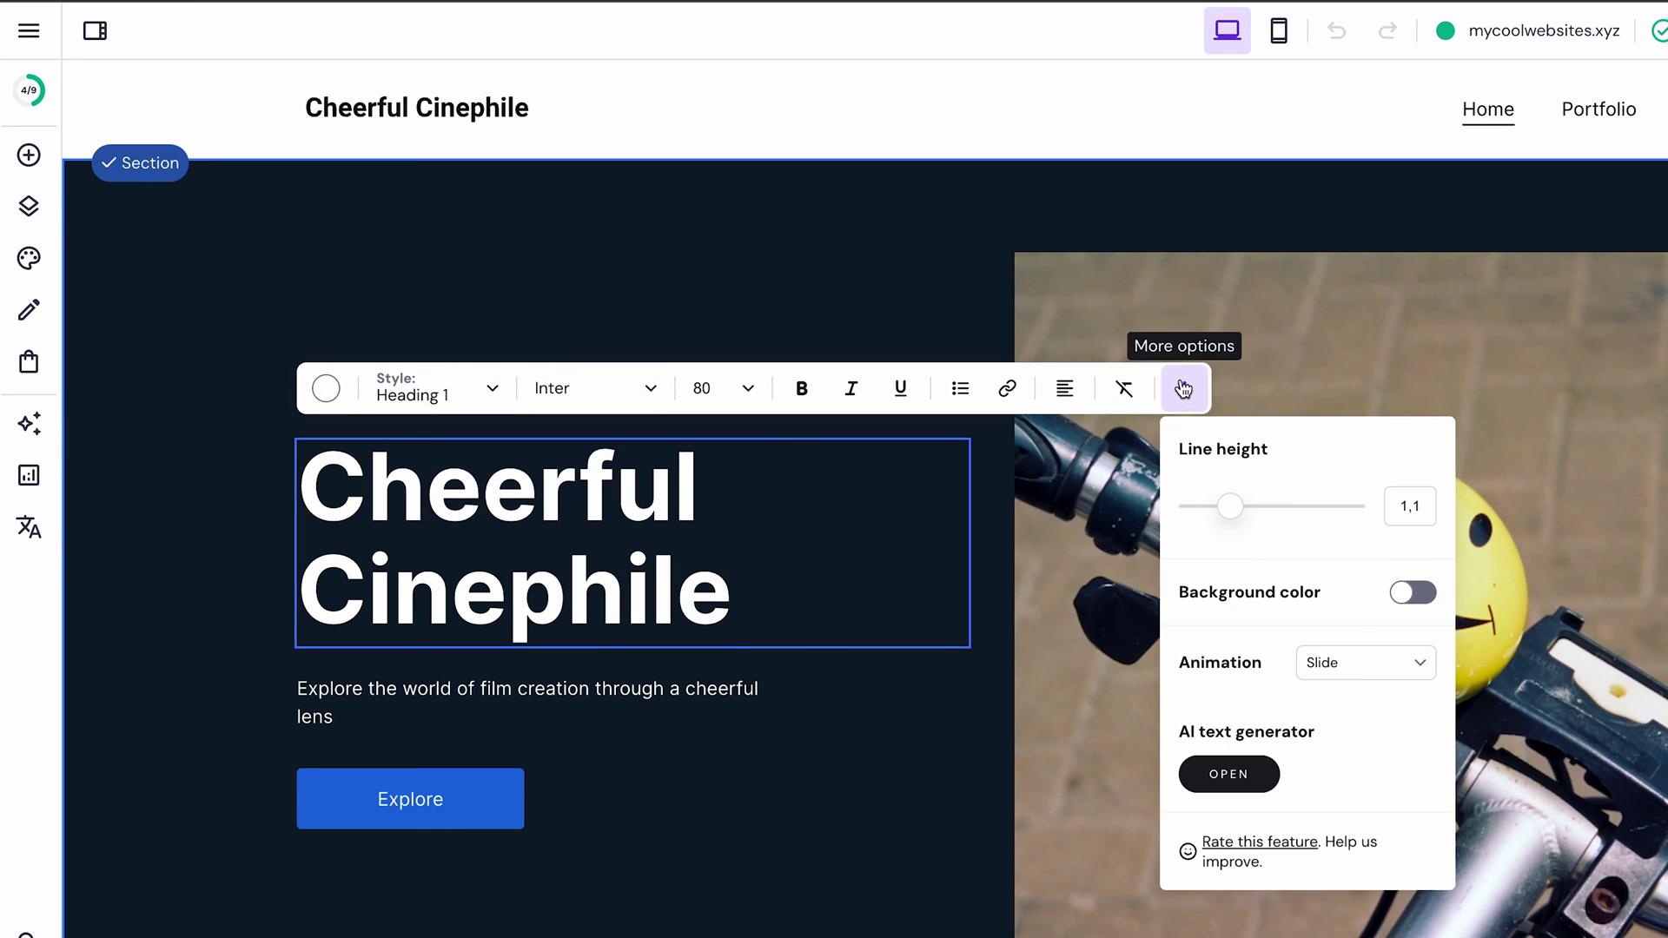
left_click(1354, 663)
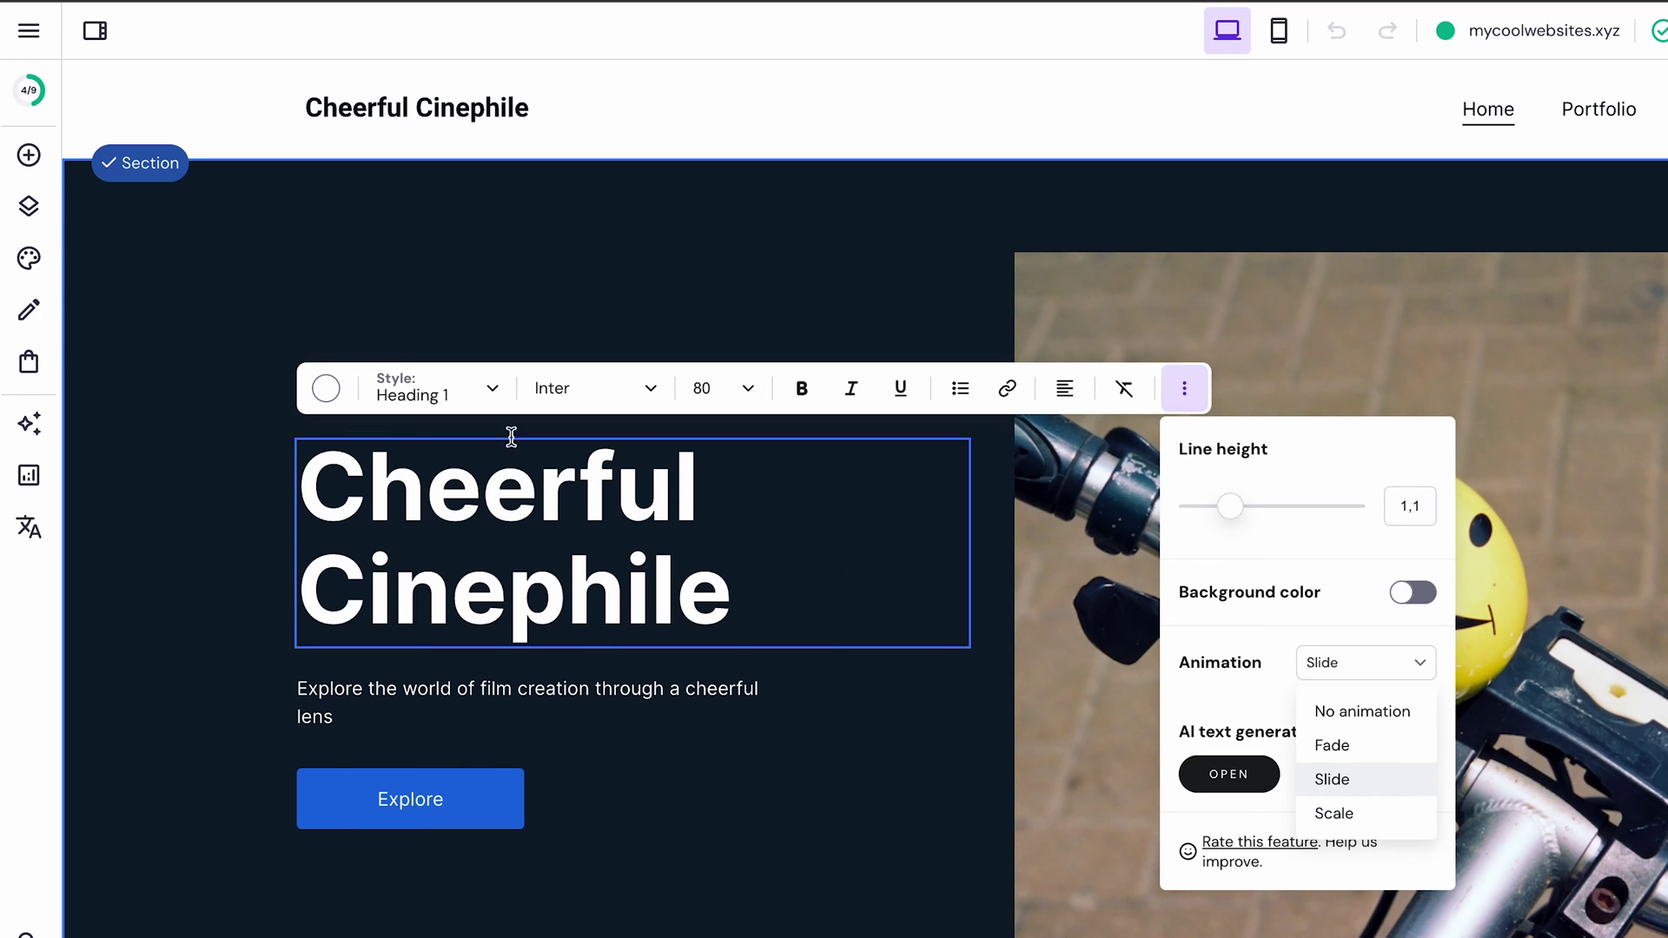
- View the site-wide style settings and the list of available AI tools
left_click(29, 261)
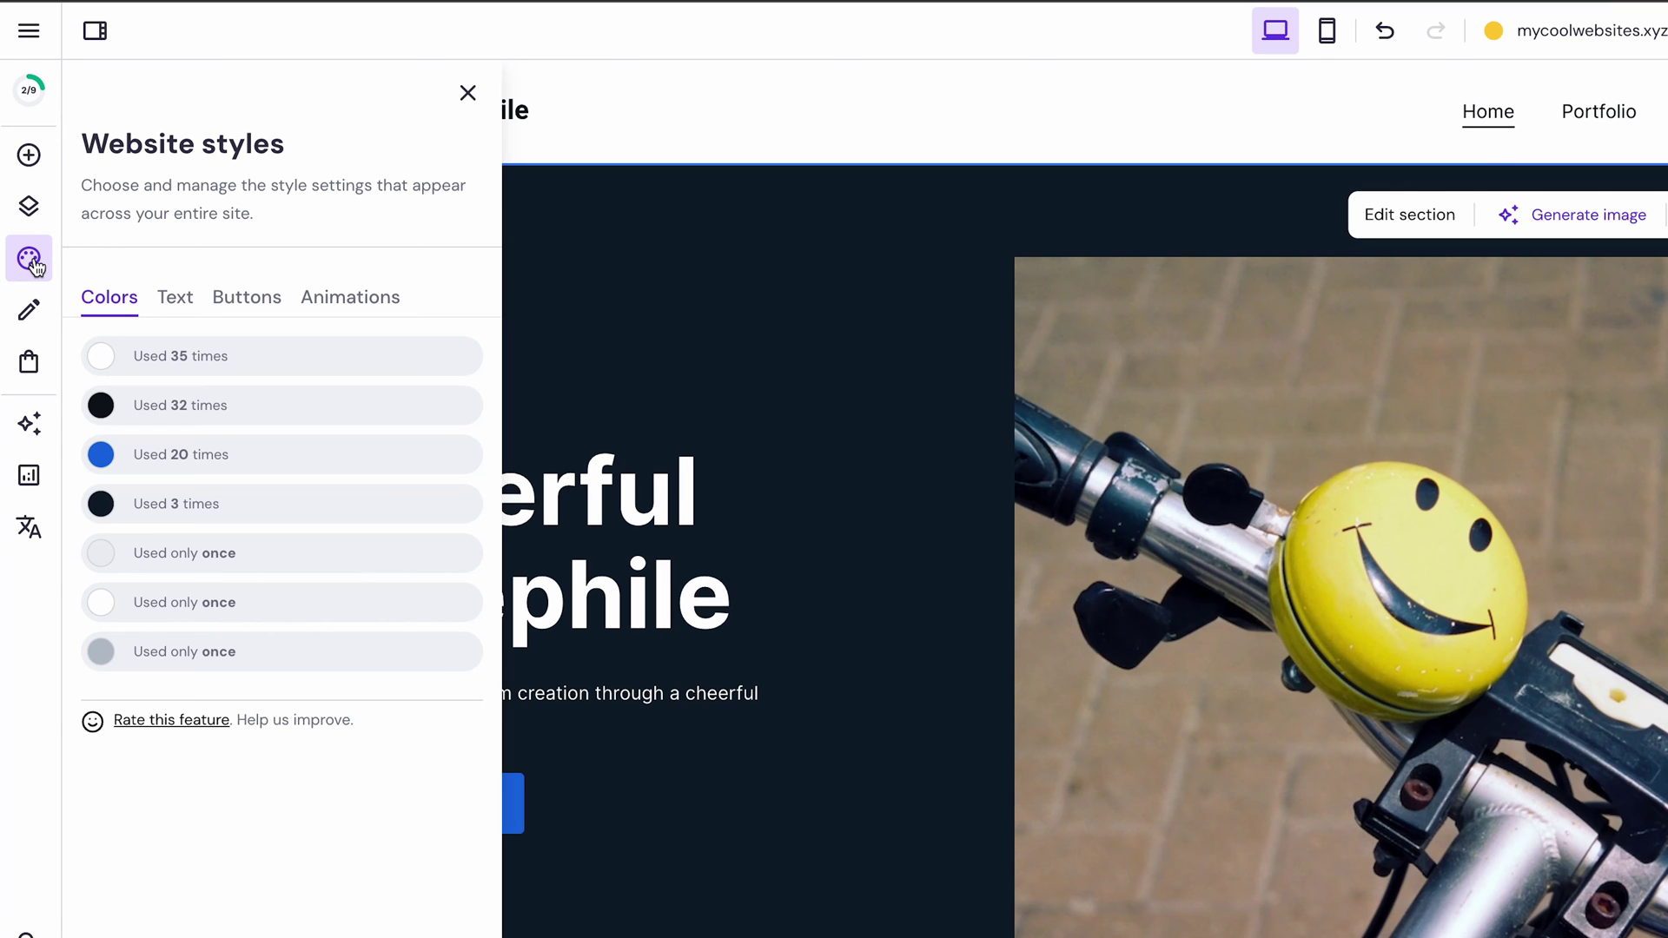
left_click(21, 425)
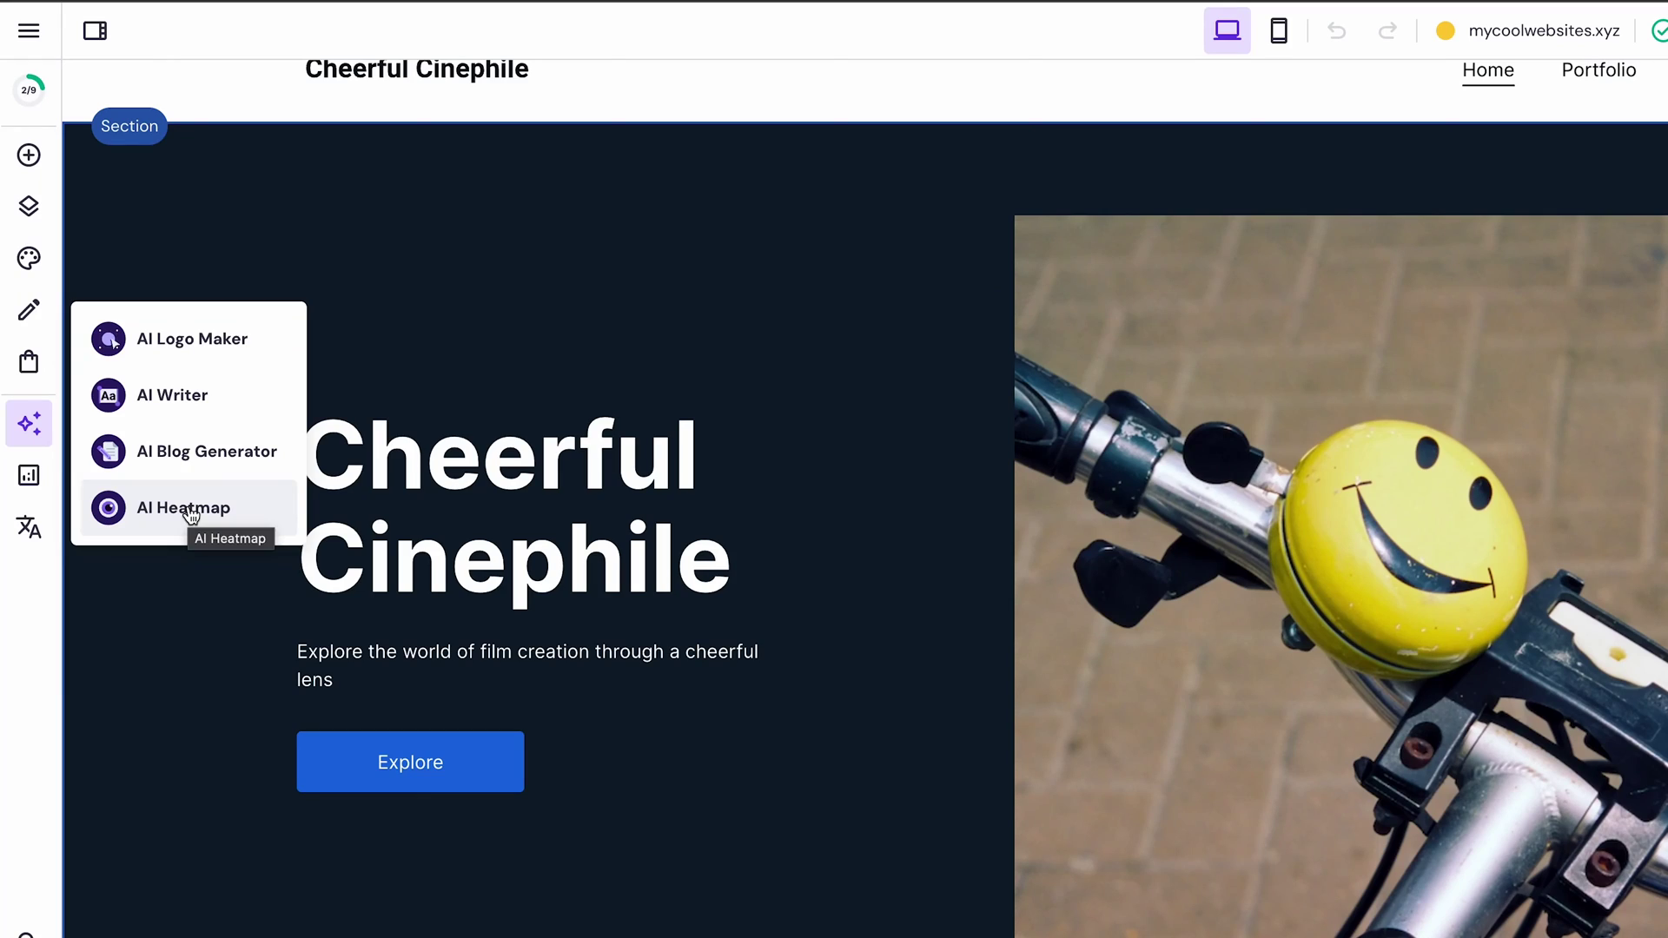
- Add a new page to the site's navigation from the Blog page template
left_click(31, 206)
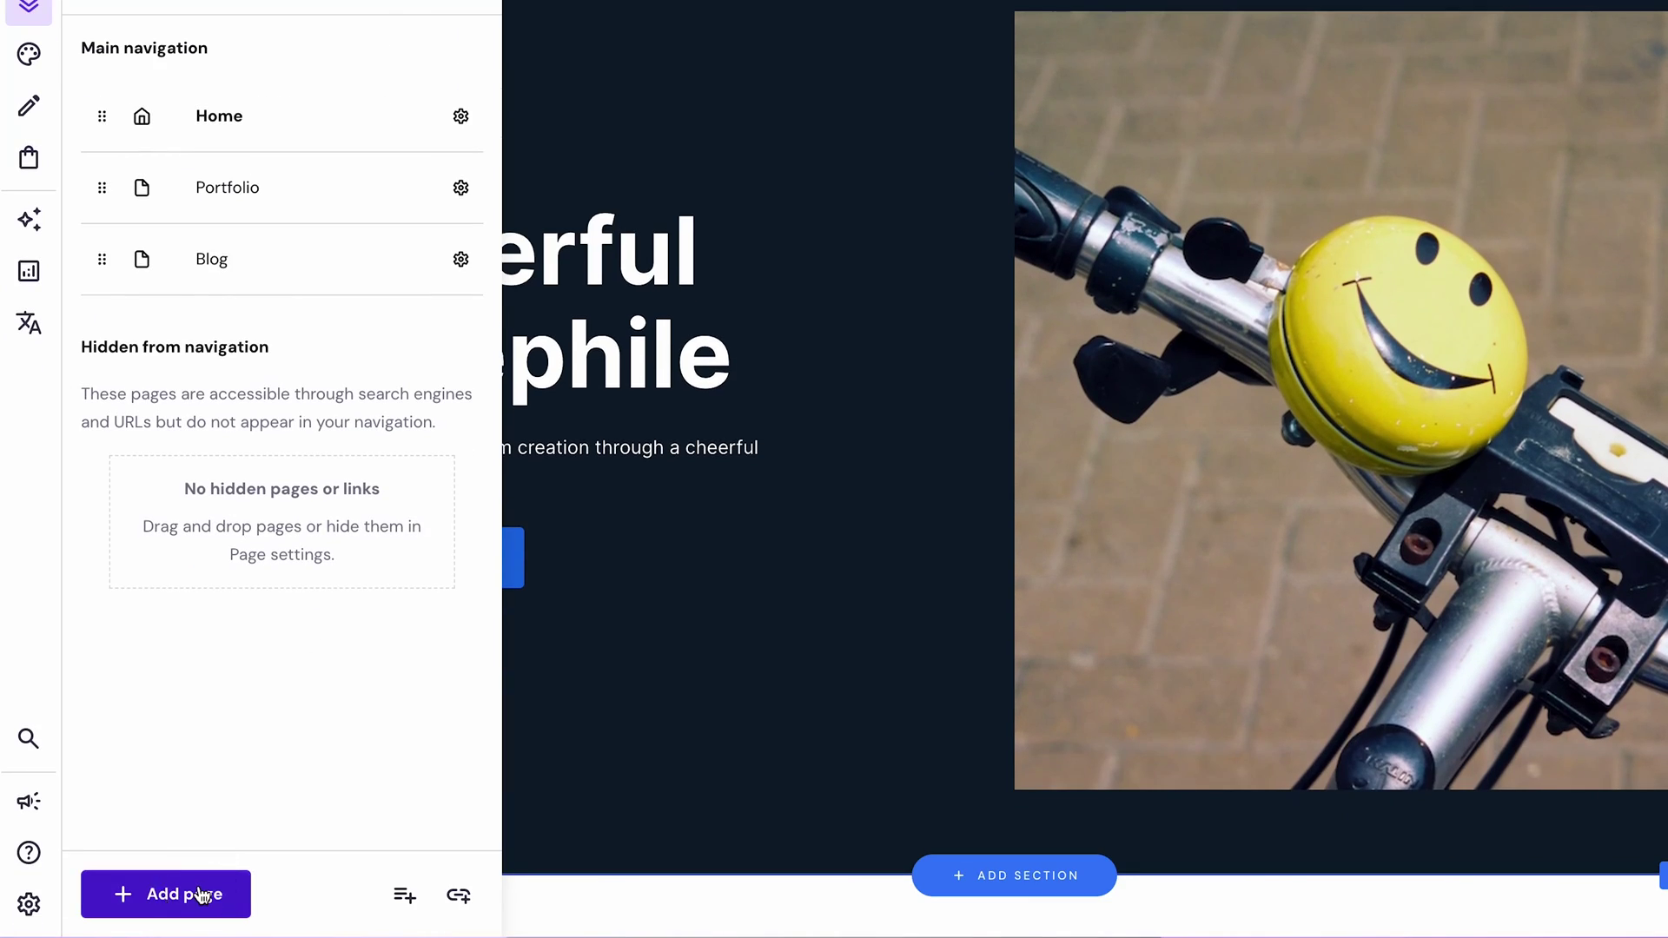
left_click(202, 895)
left_click(373, 328)
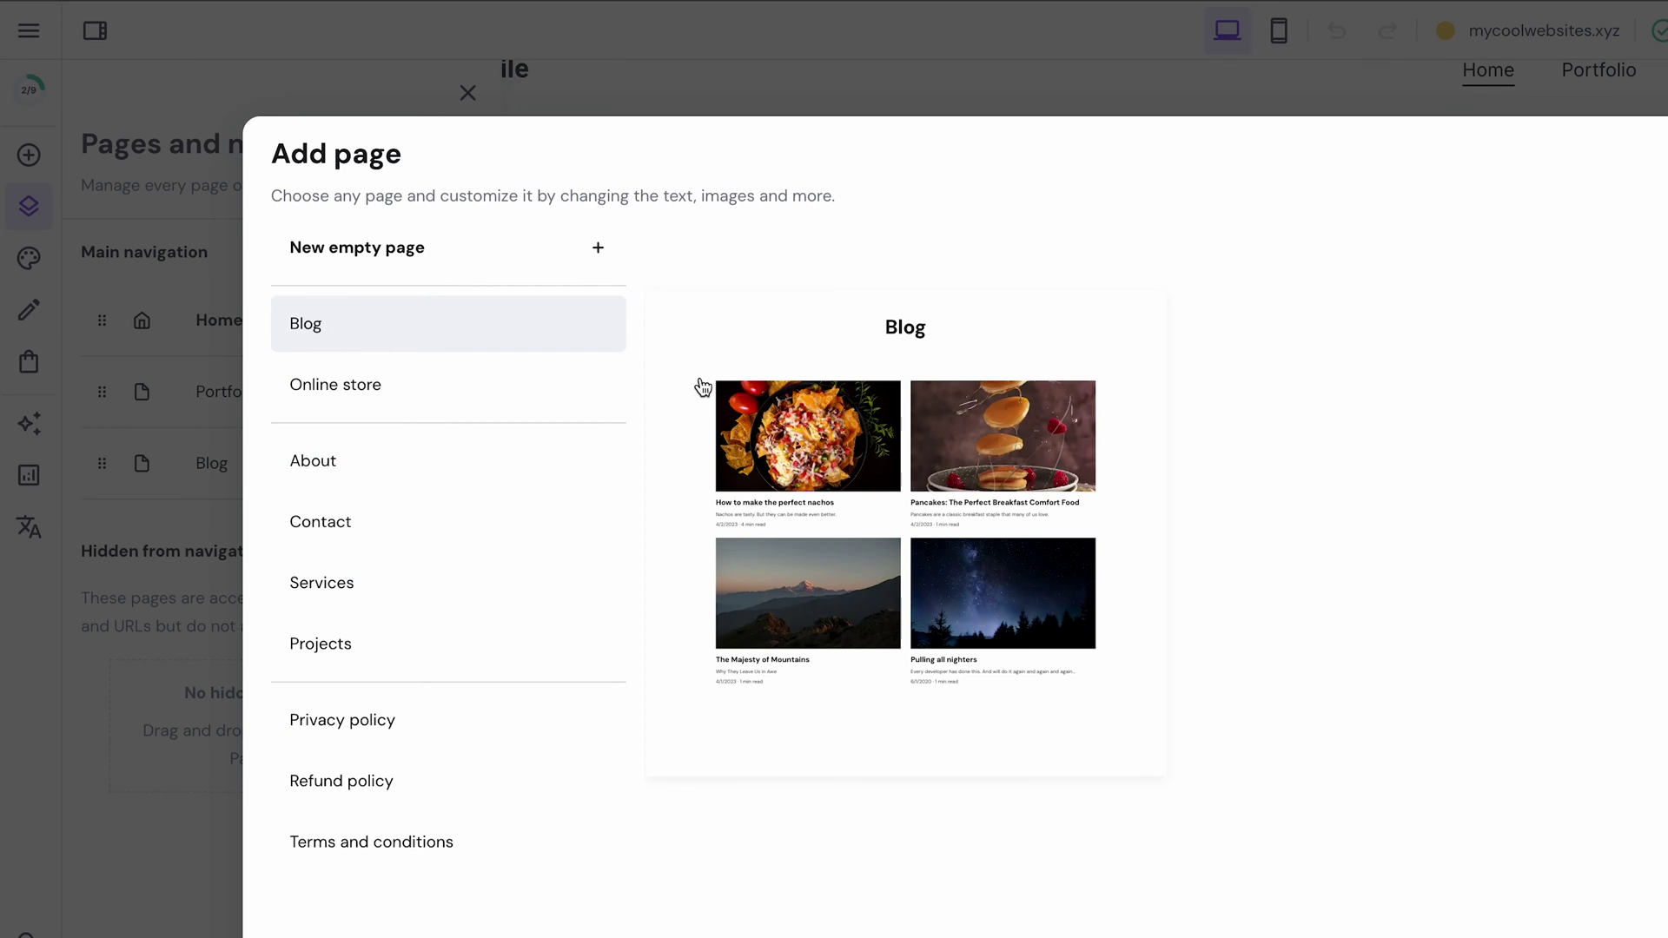
left_click(804, 471)
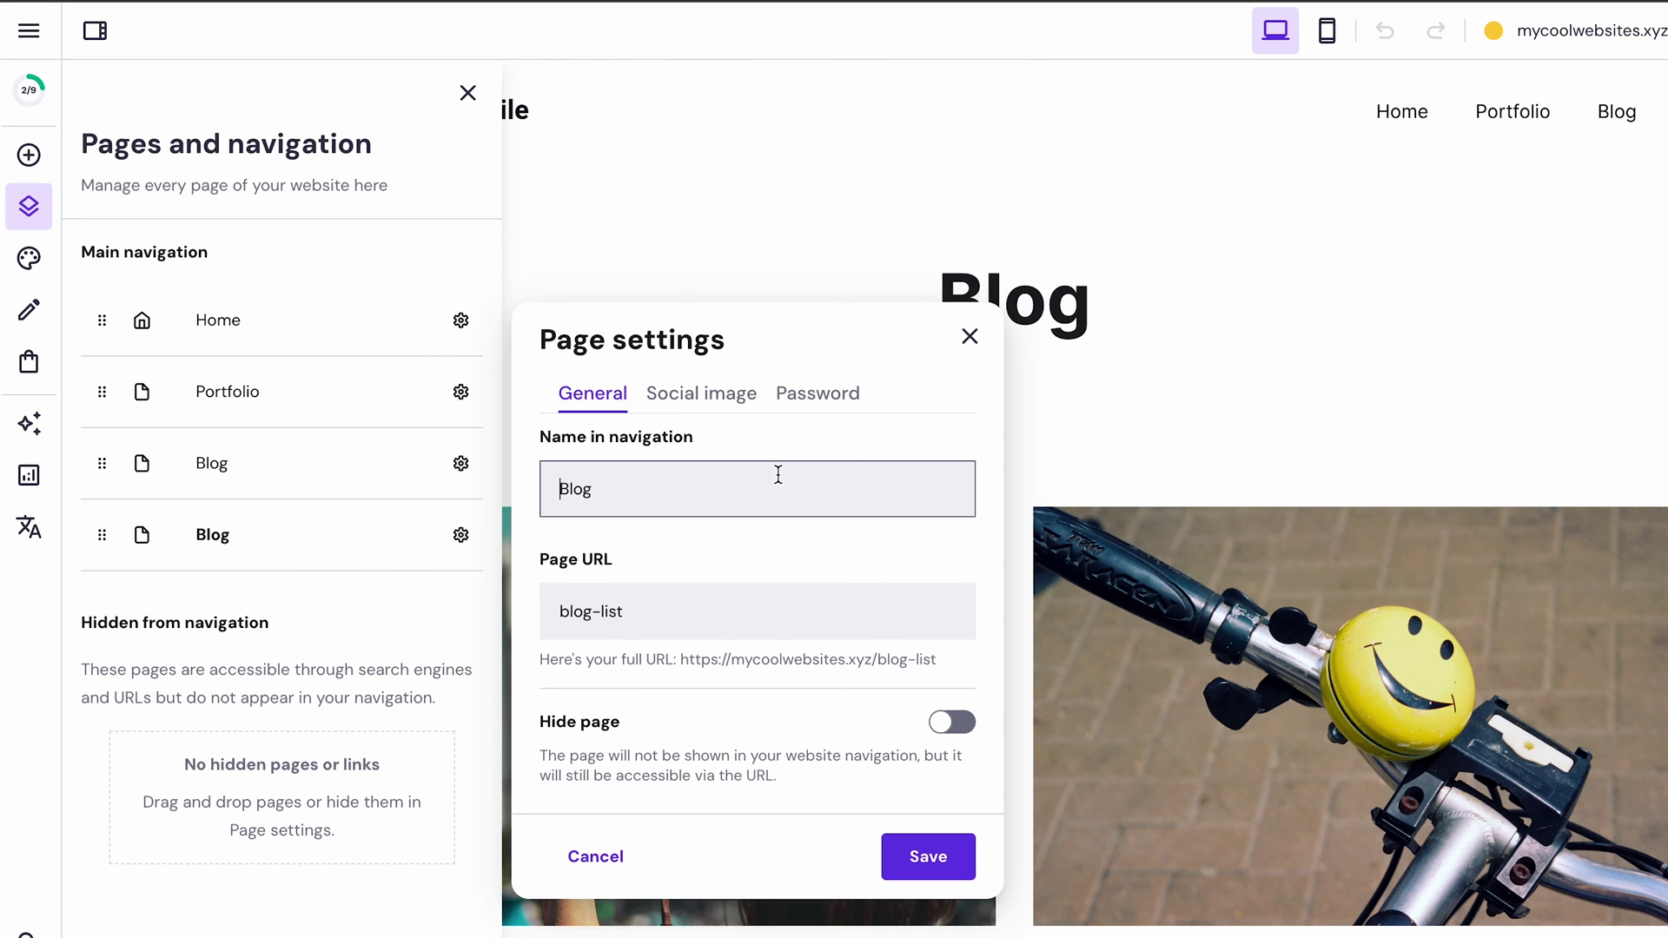
- Review the new Blog page's URL and social image settings, and close the page settings
left_click(722, 599)
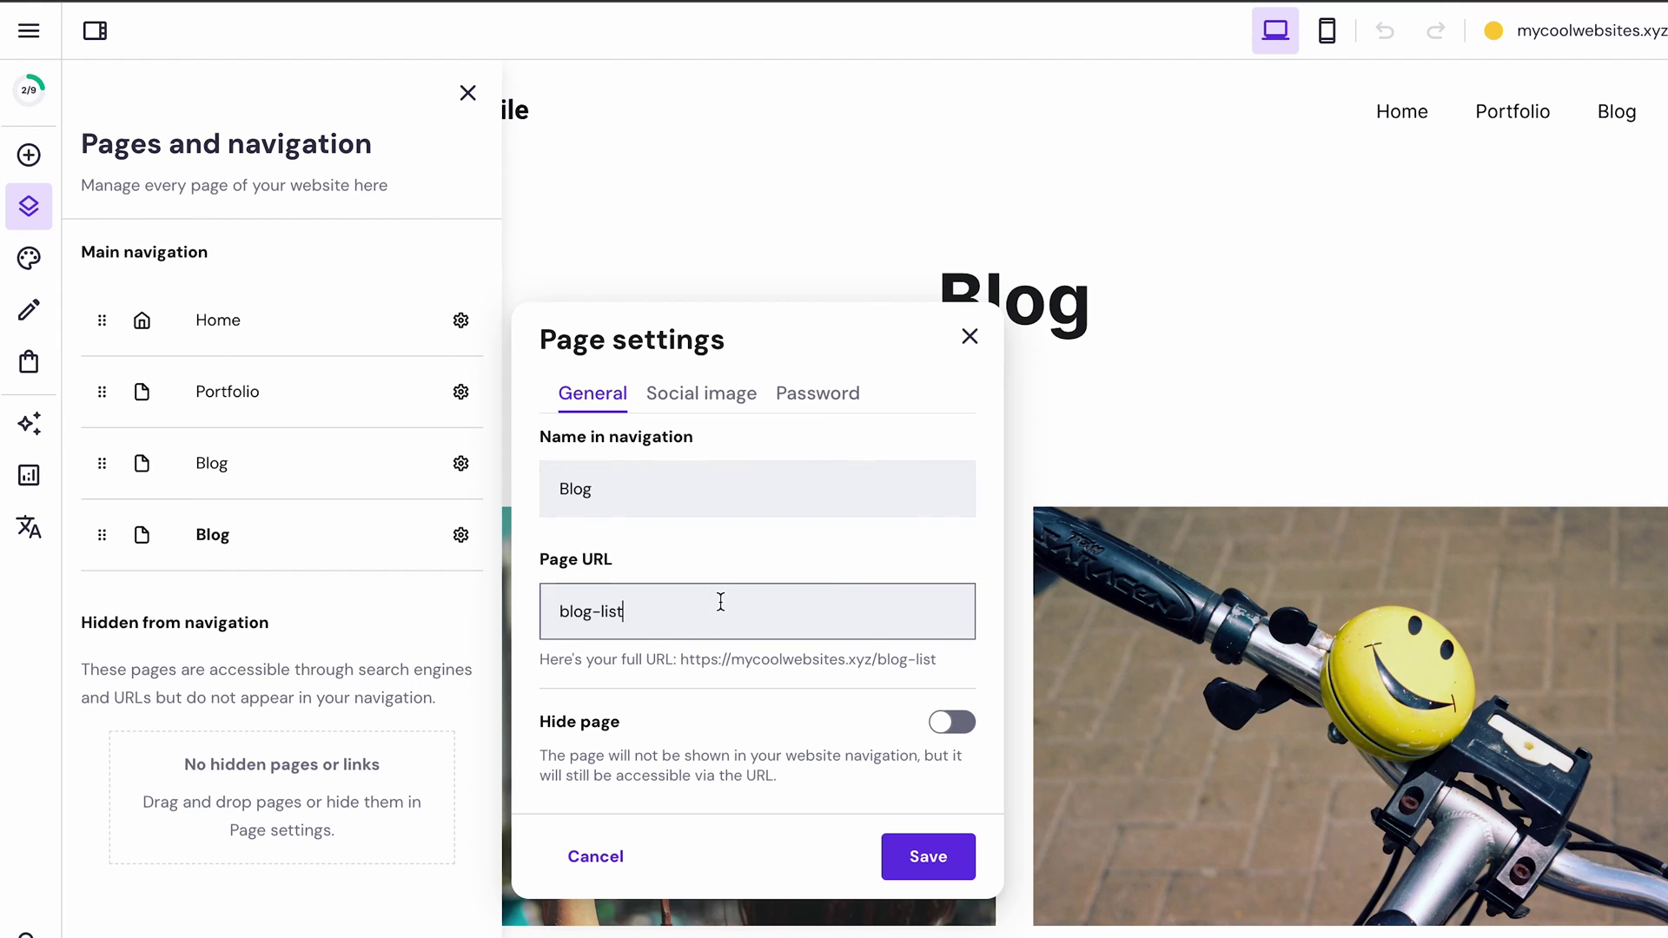
left_click(727, 393)
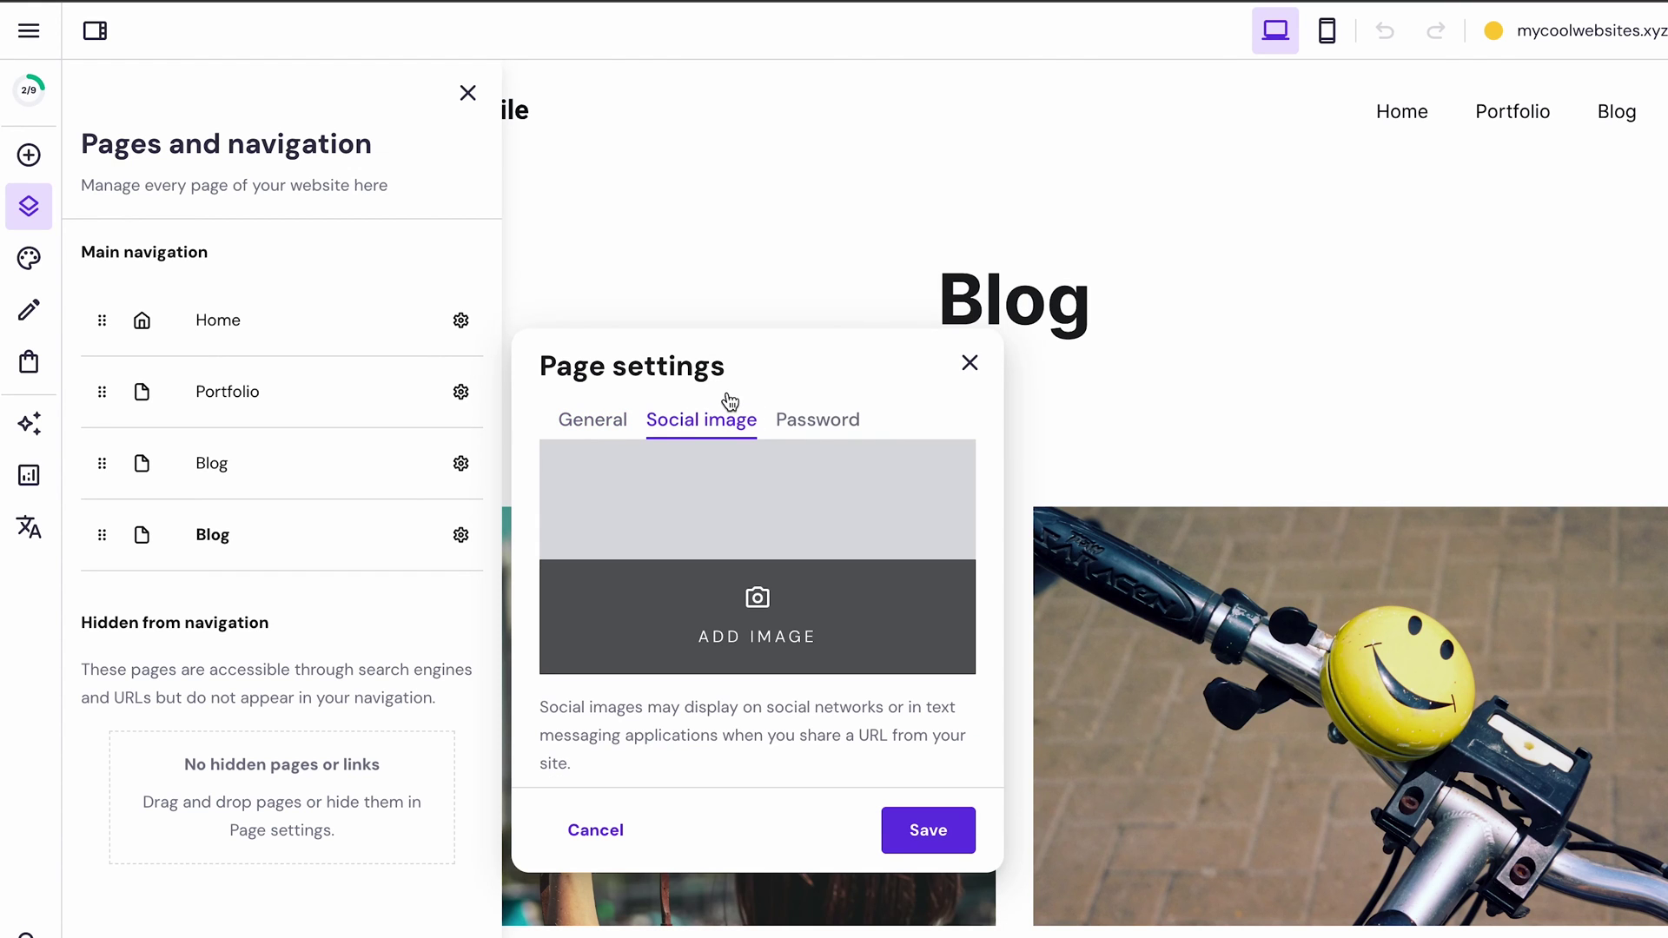
left_click(1251, 473)
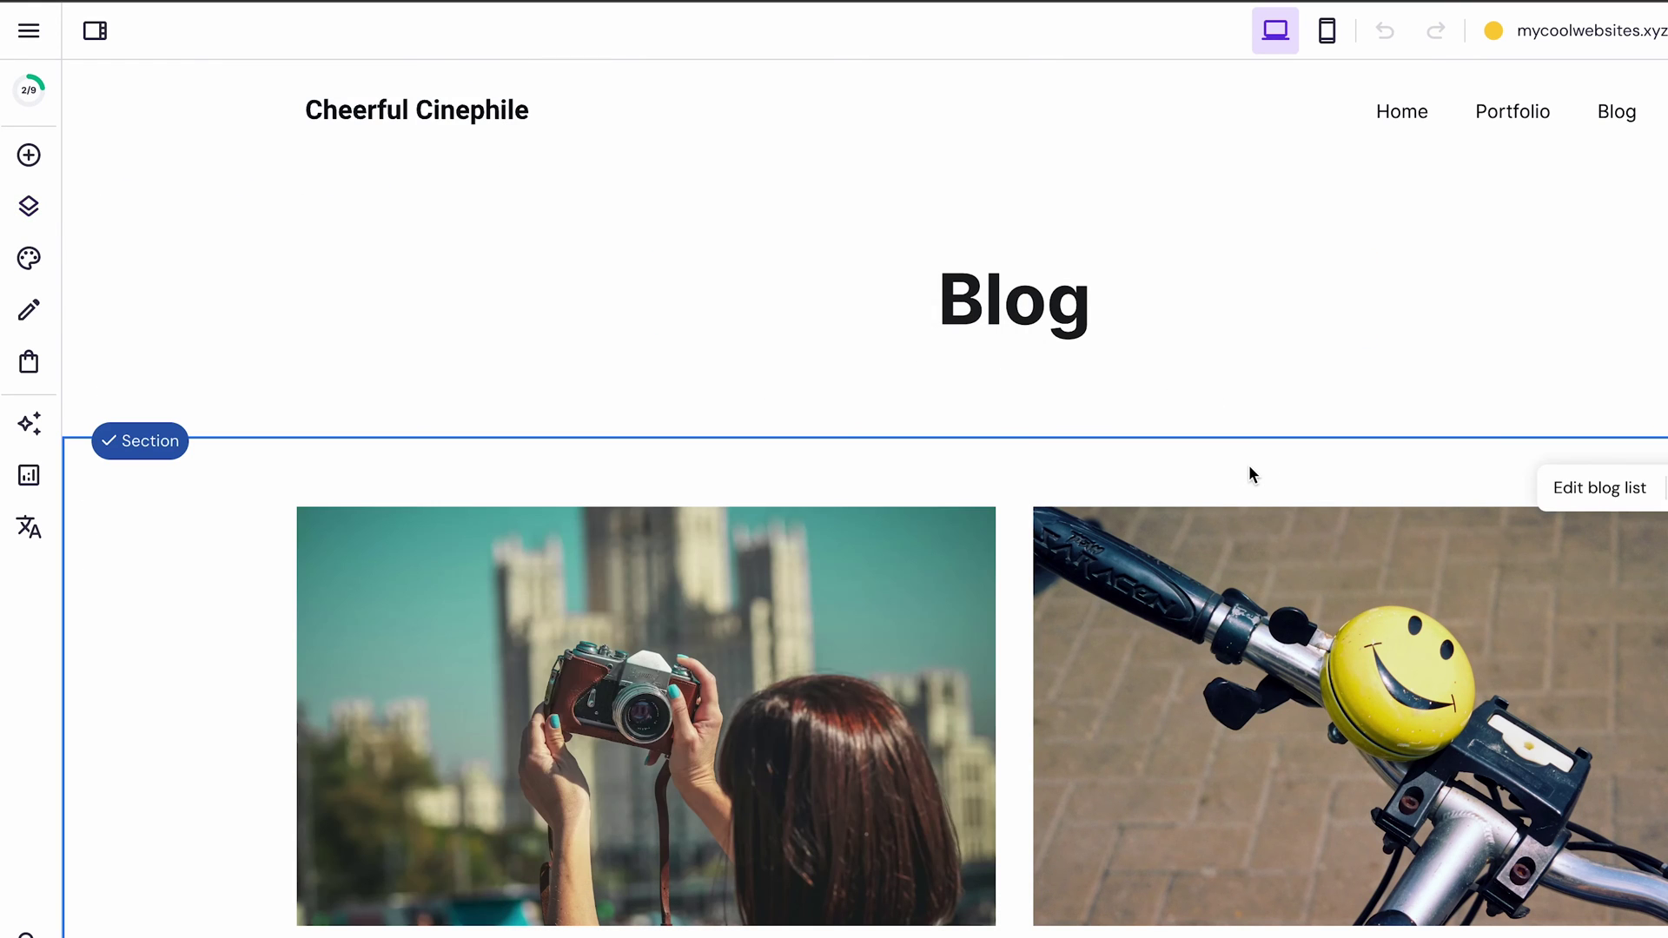
- Open the "Cheerful Cinephile Blog" post from the blog list for editing
mouse_move(780, 770)
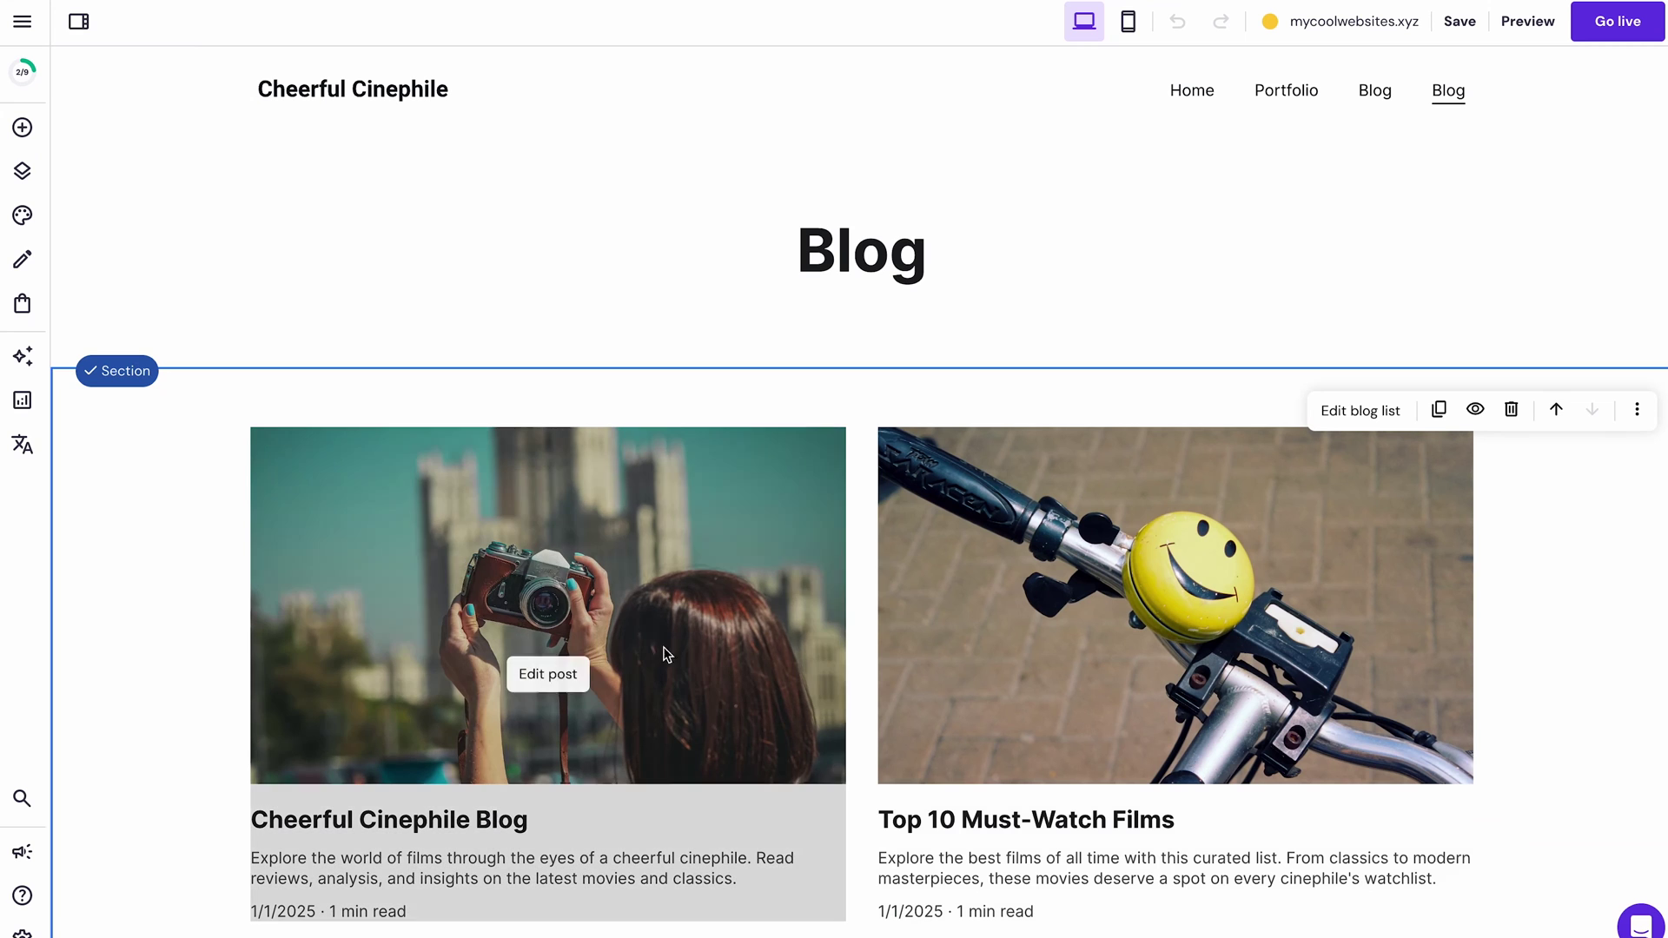
left_click(557, 683)
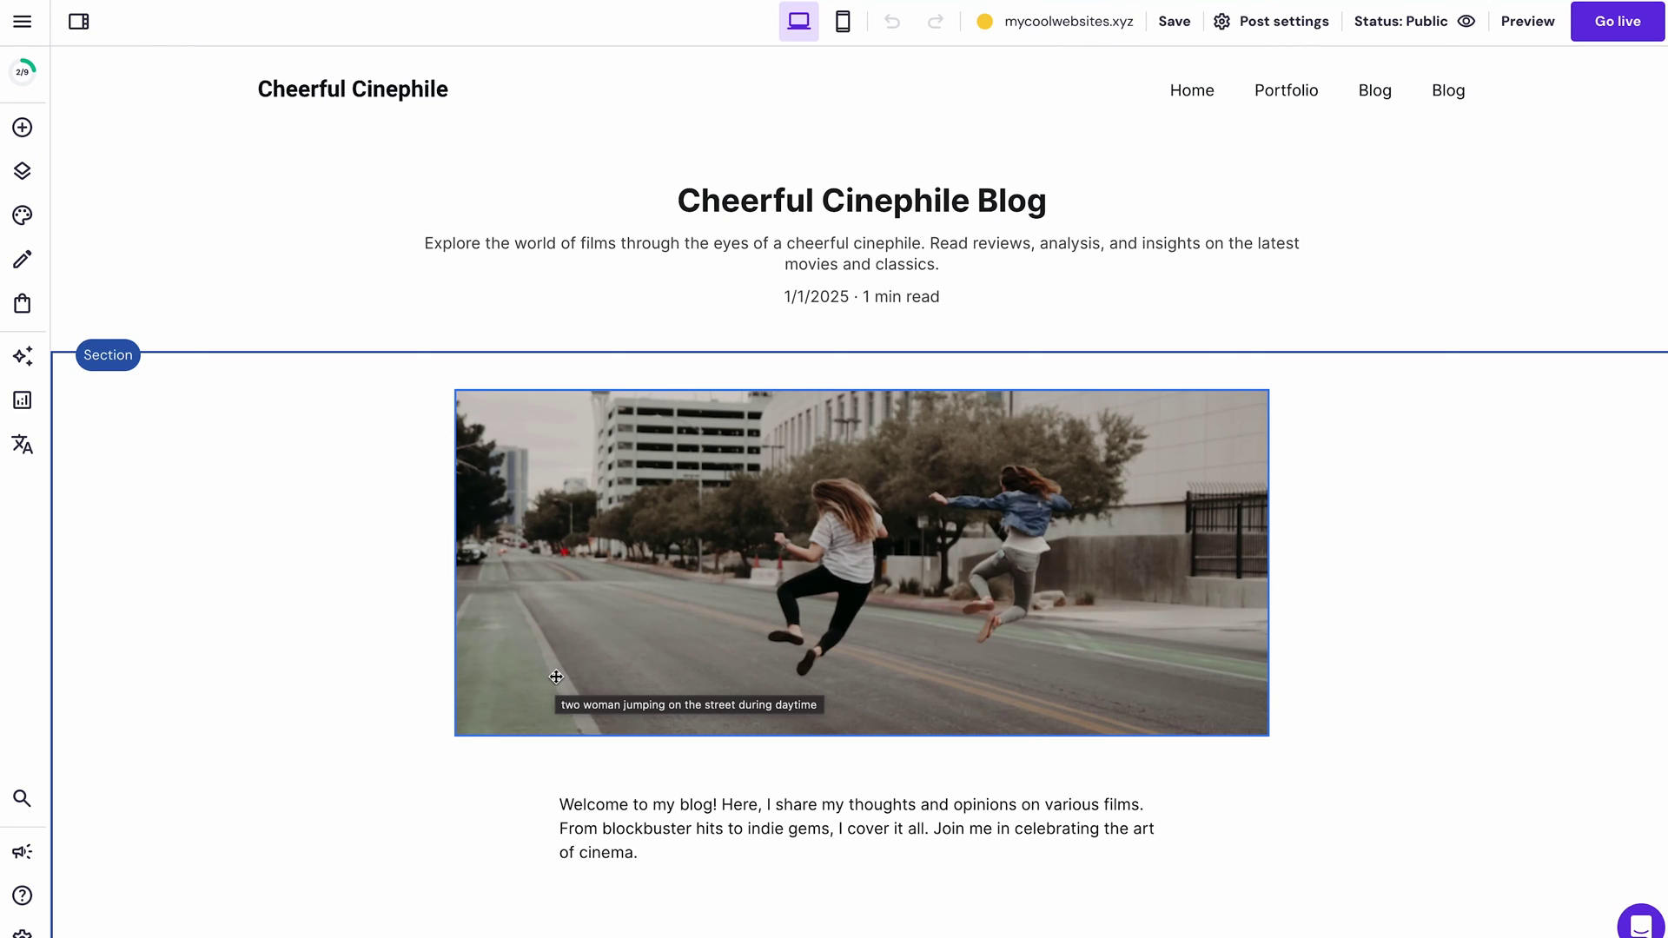
- Examine the blog post header's style, layout and background settings and its mobile and desktop visibility options
left_click(1251, 288)
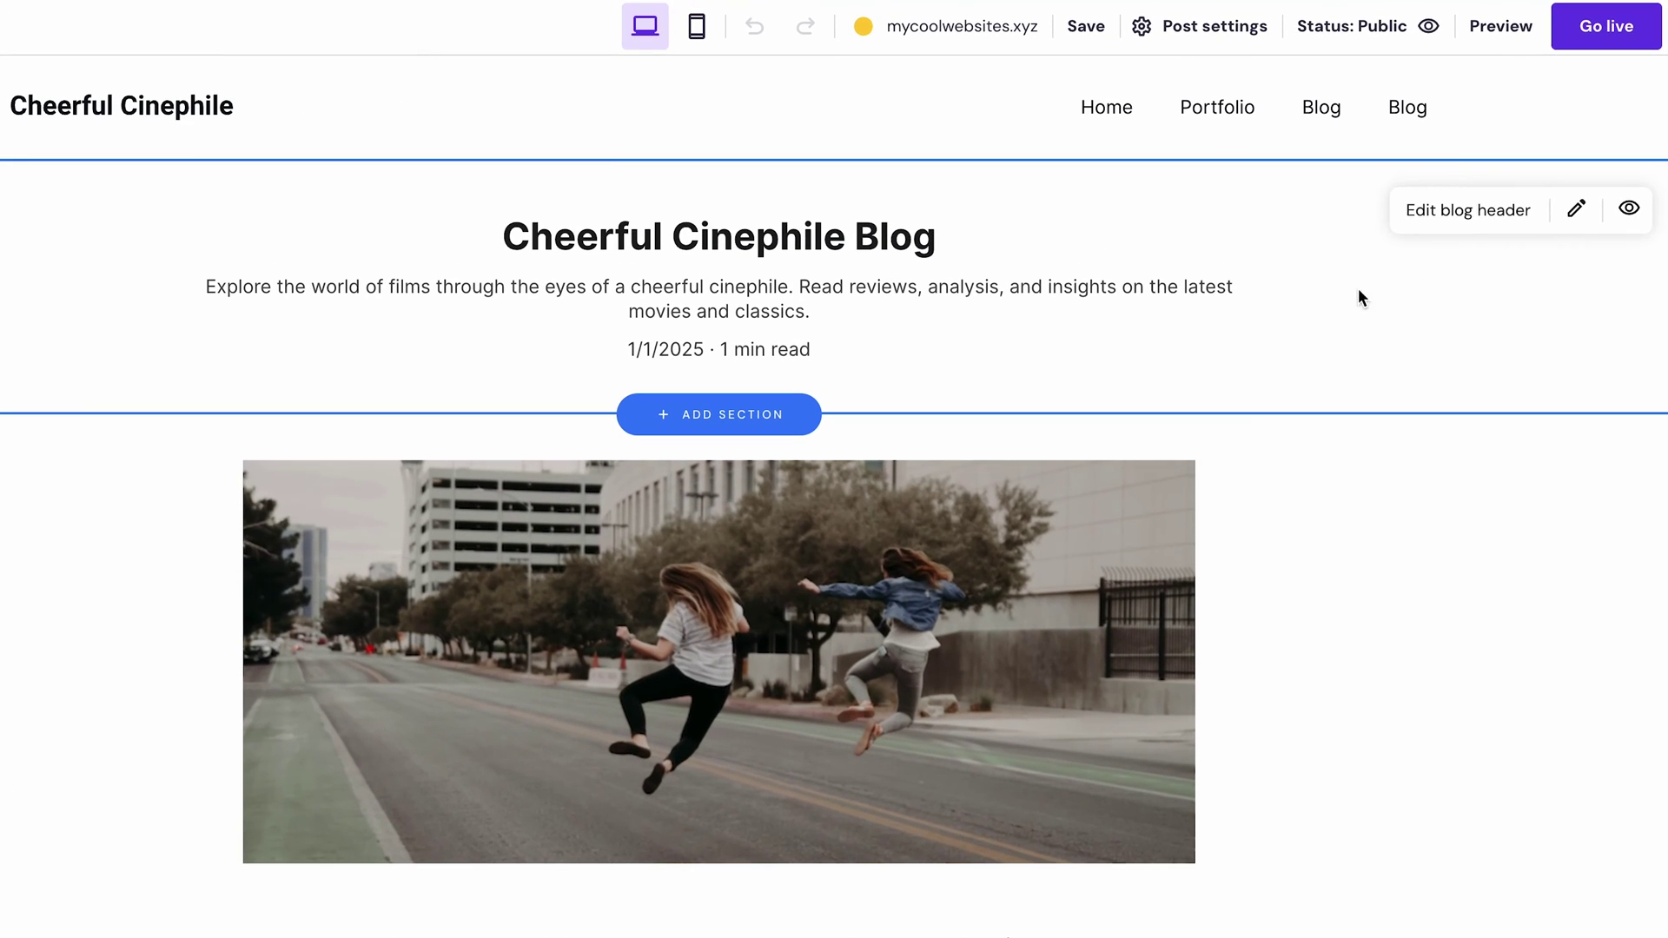
left_click(1483, 210)
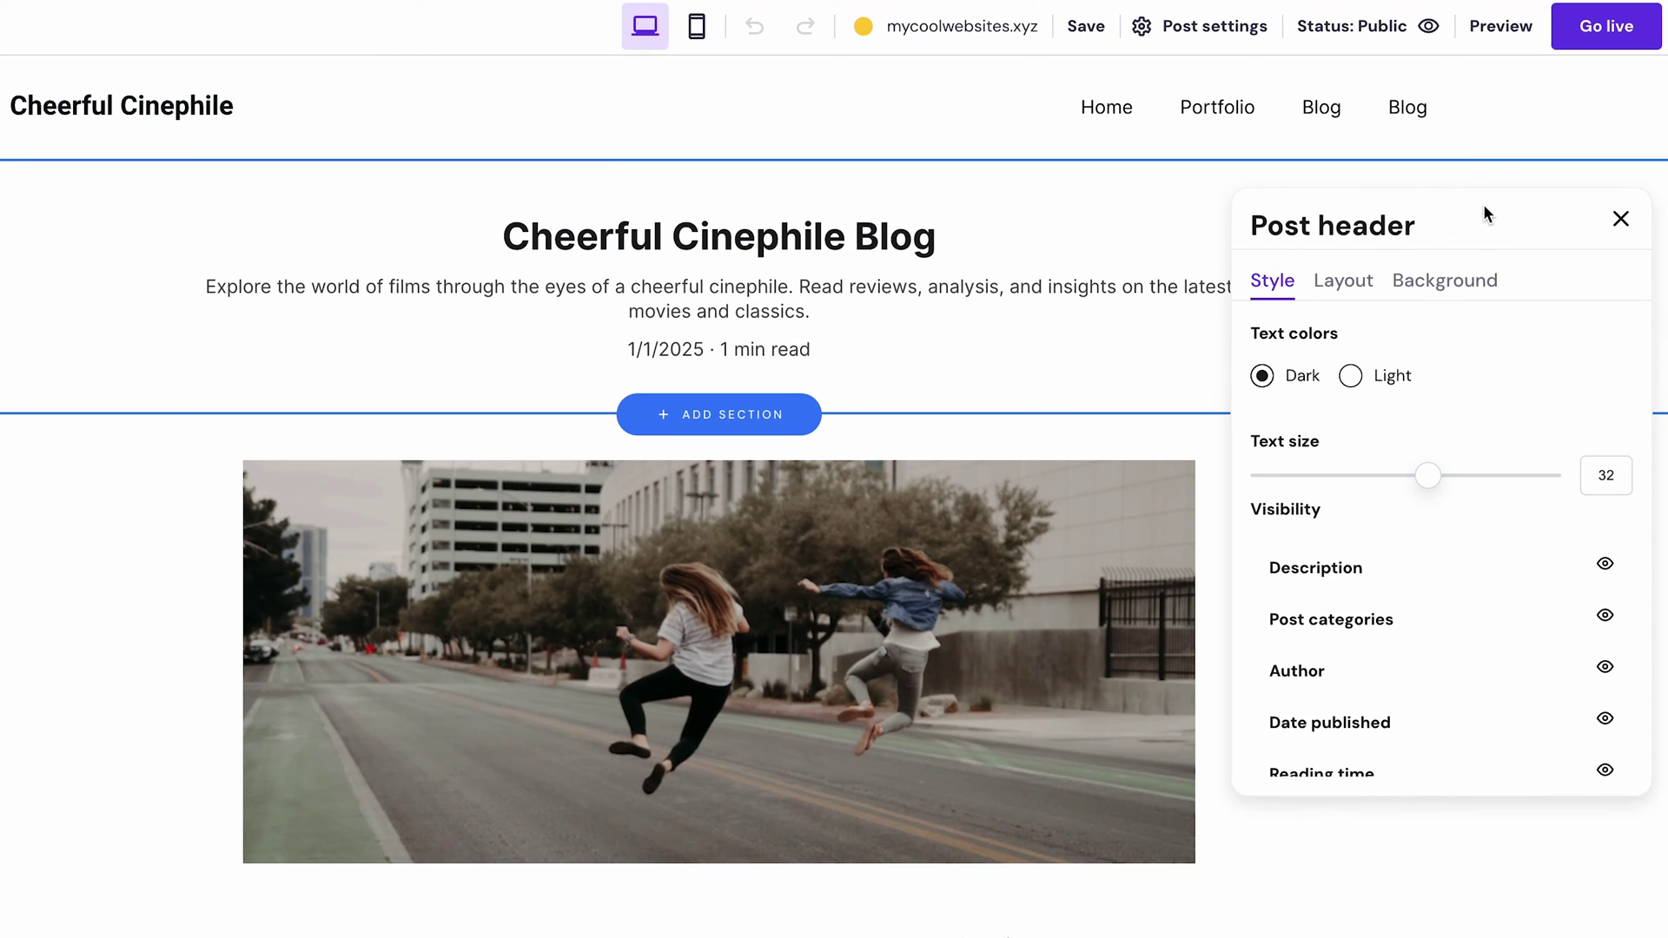
left_click(1620, 219)
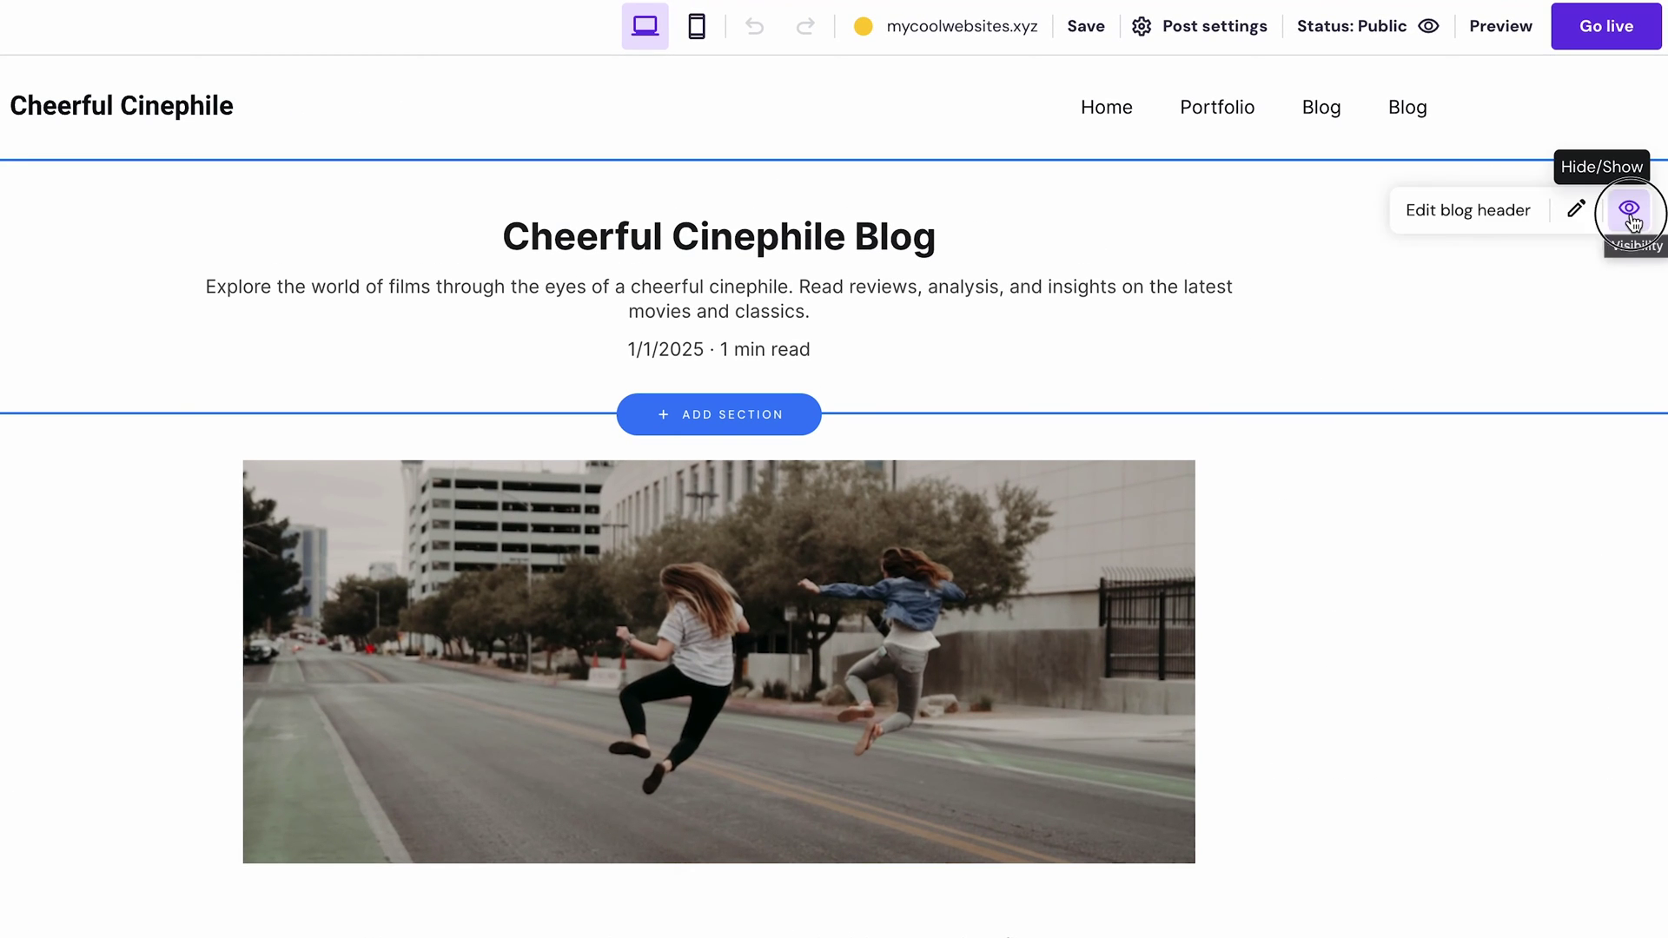
left_click(1630, 217)
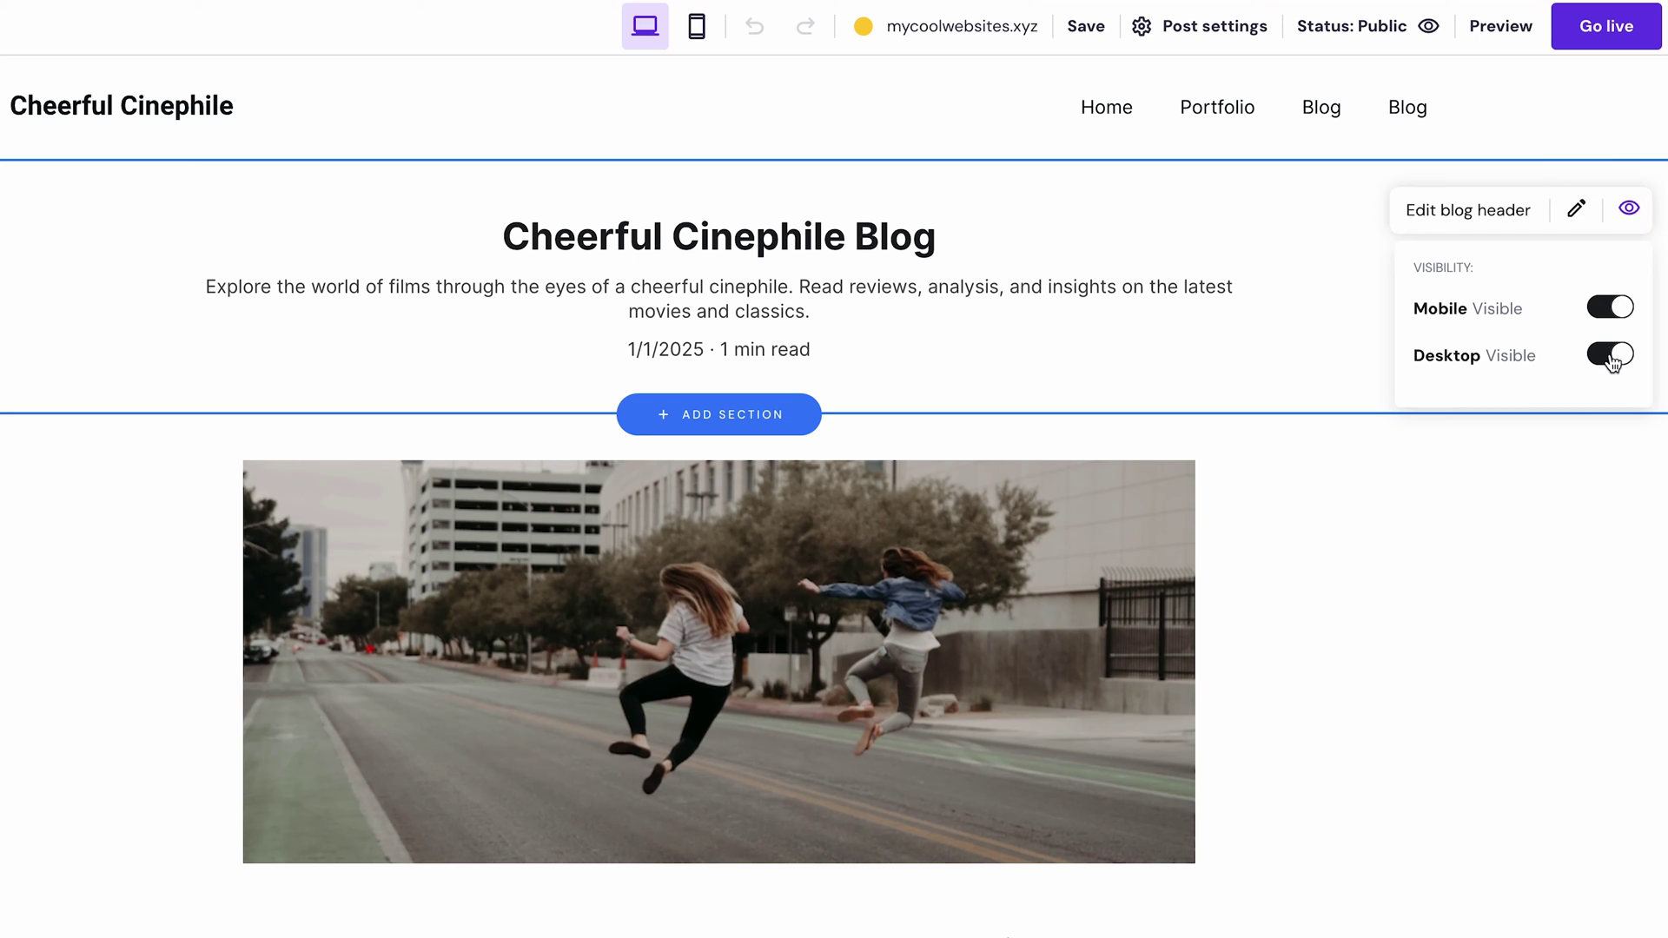
left_click(1500, 217)
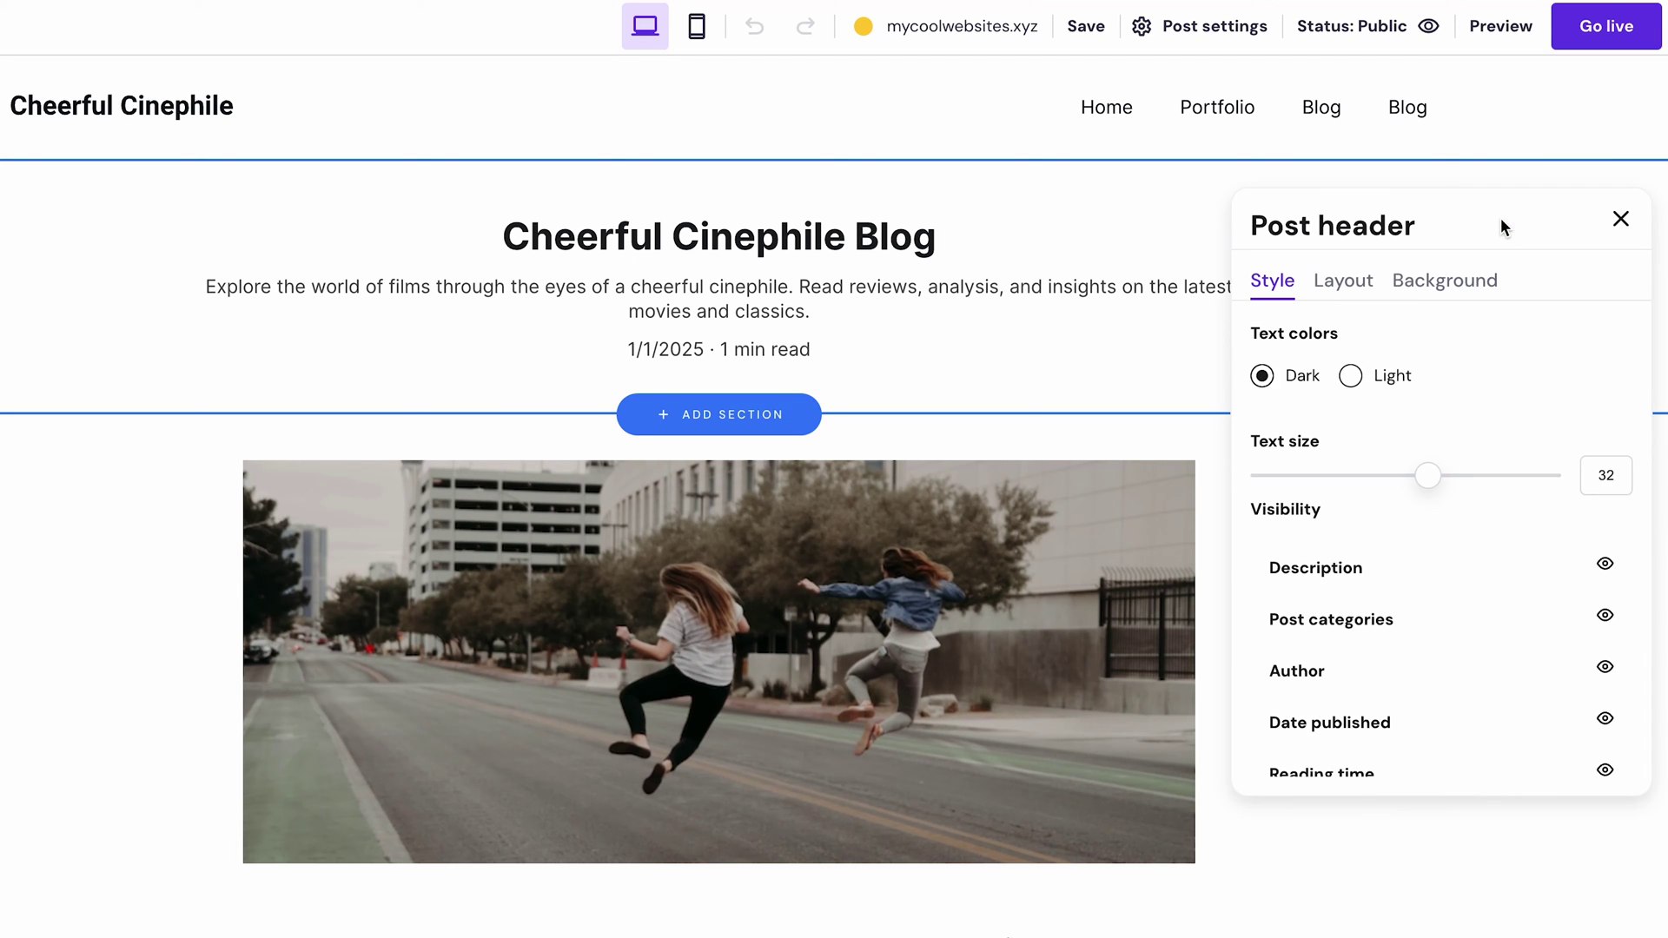
left_click(1358, 290)
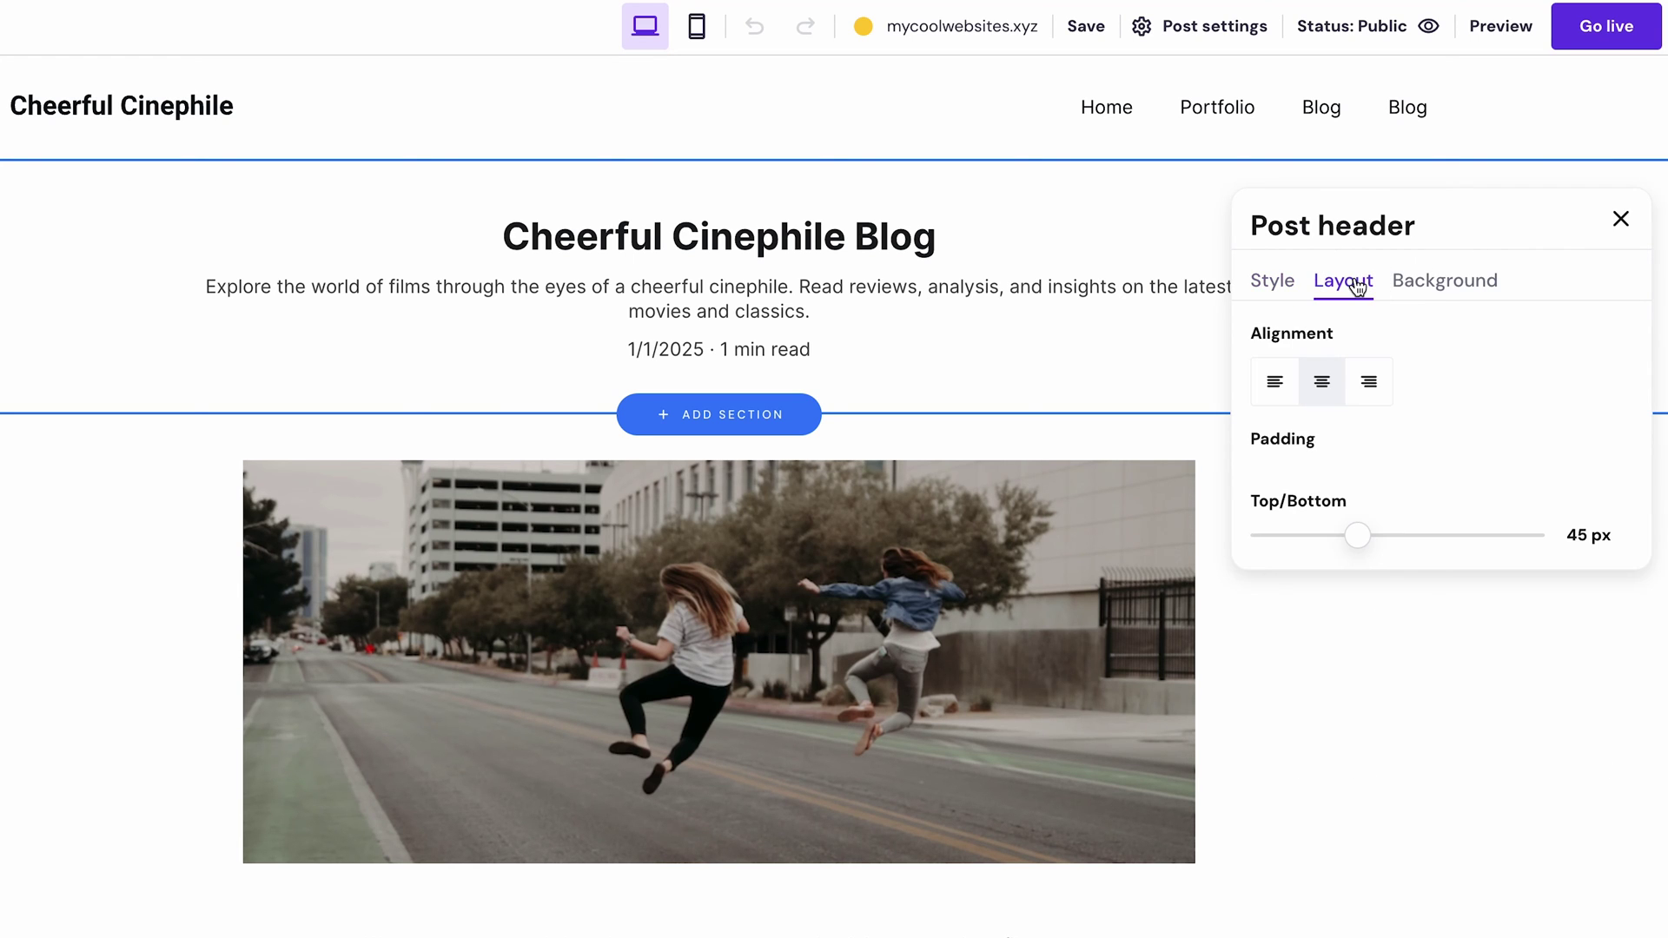
left_click(1446, 288)
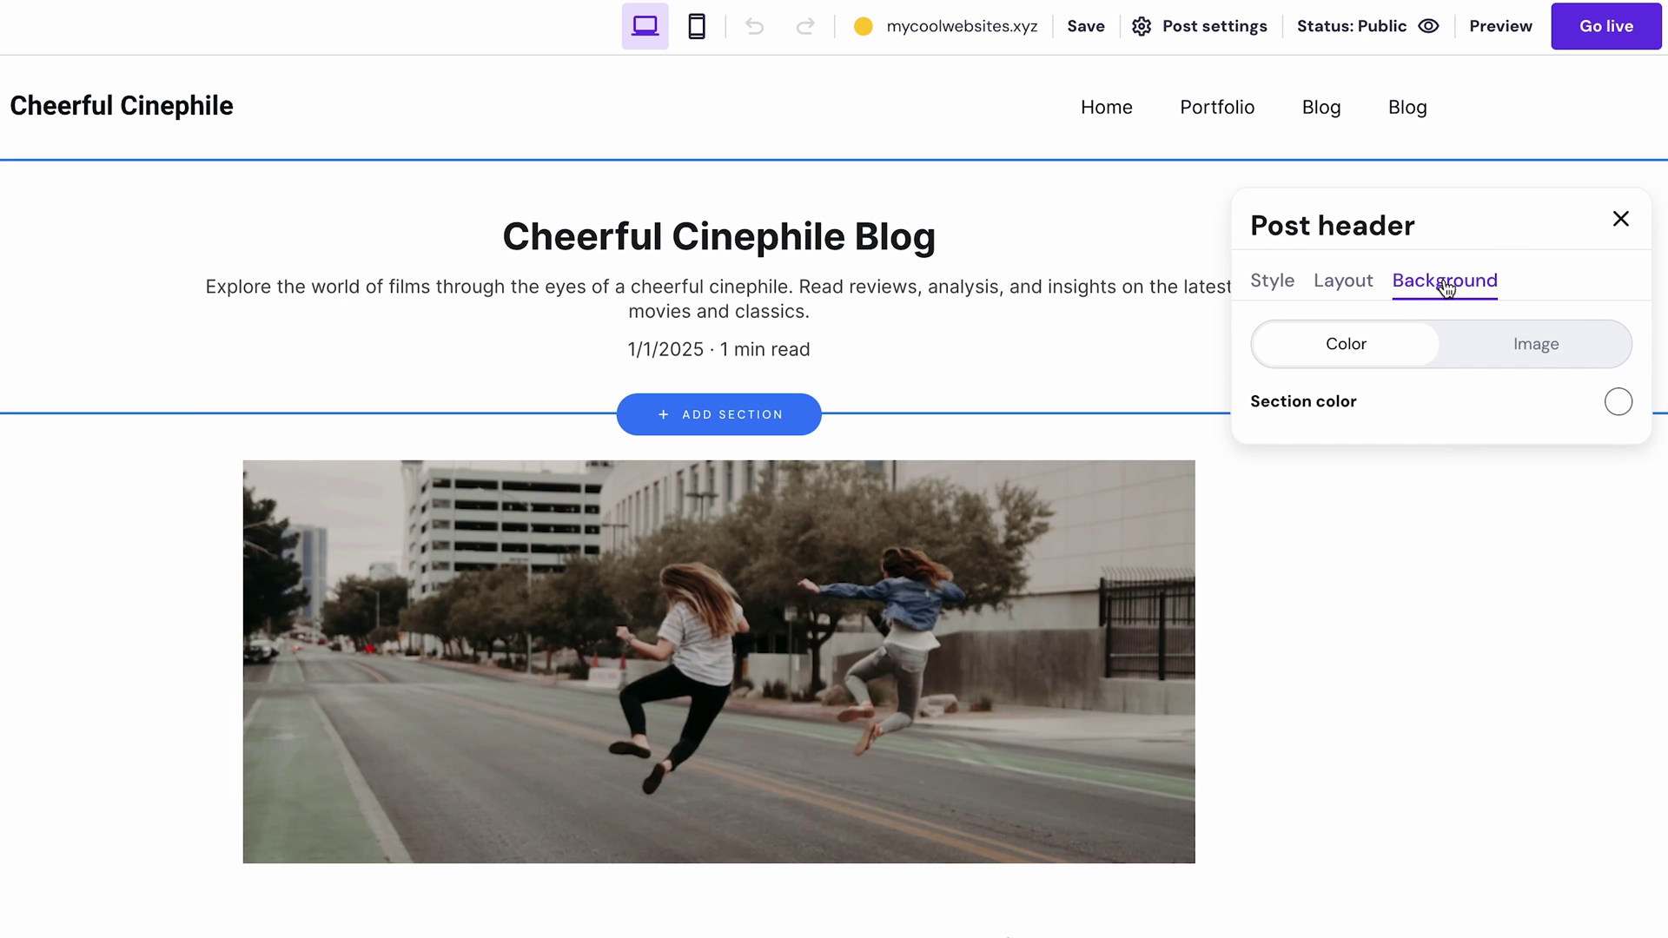
left_click(1621, 219)
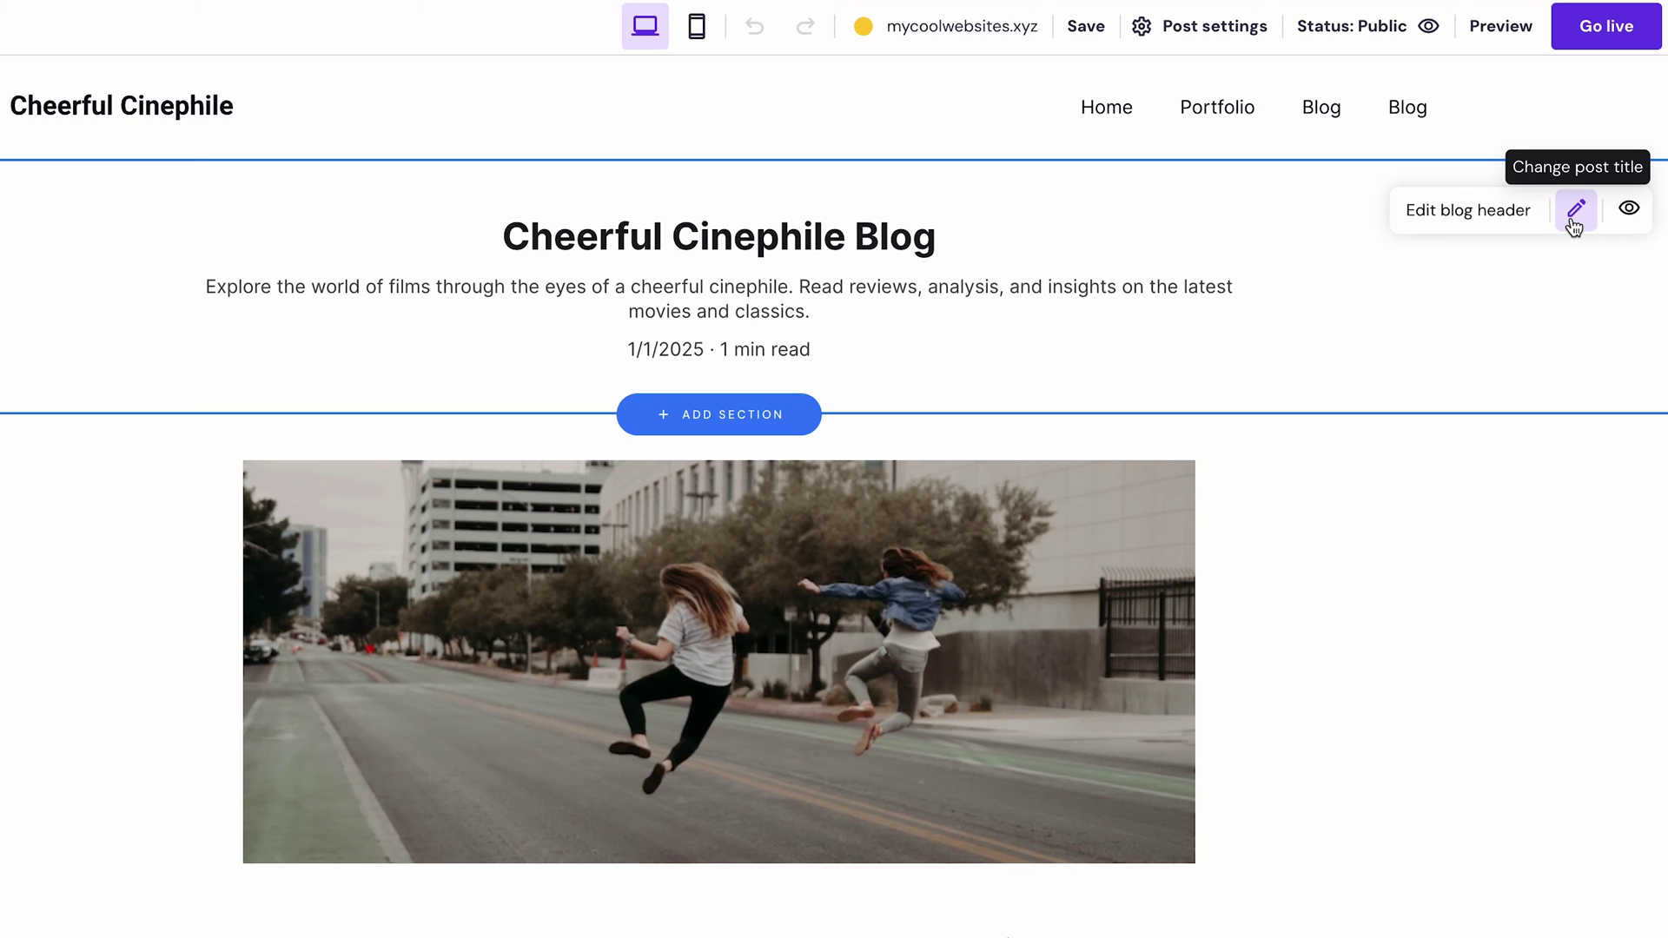
- Set the post title to "Cheerful Cinephile - Film Reviews" and the post author to "Hostinger" in the blog post's settings
left_click(1575, 224)
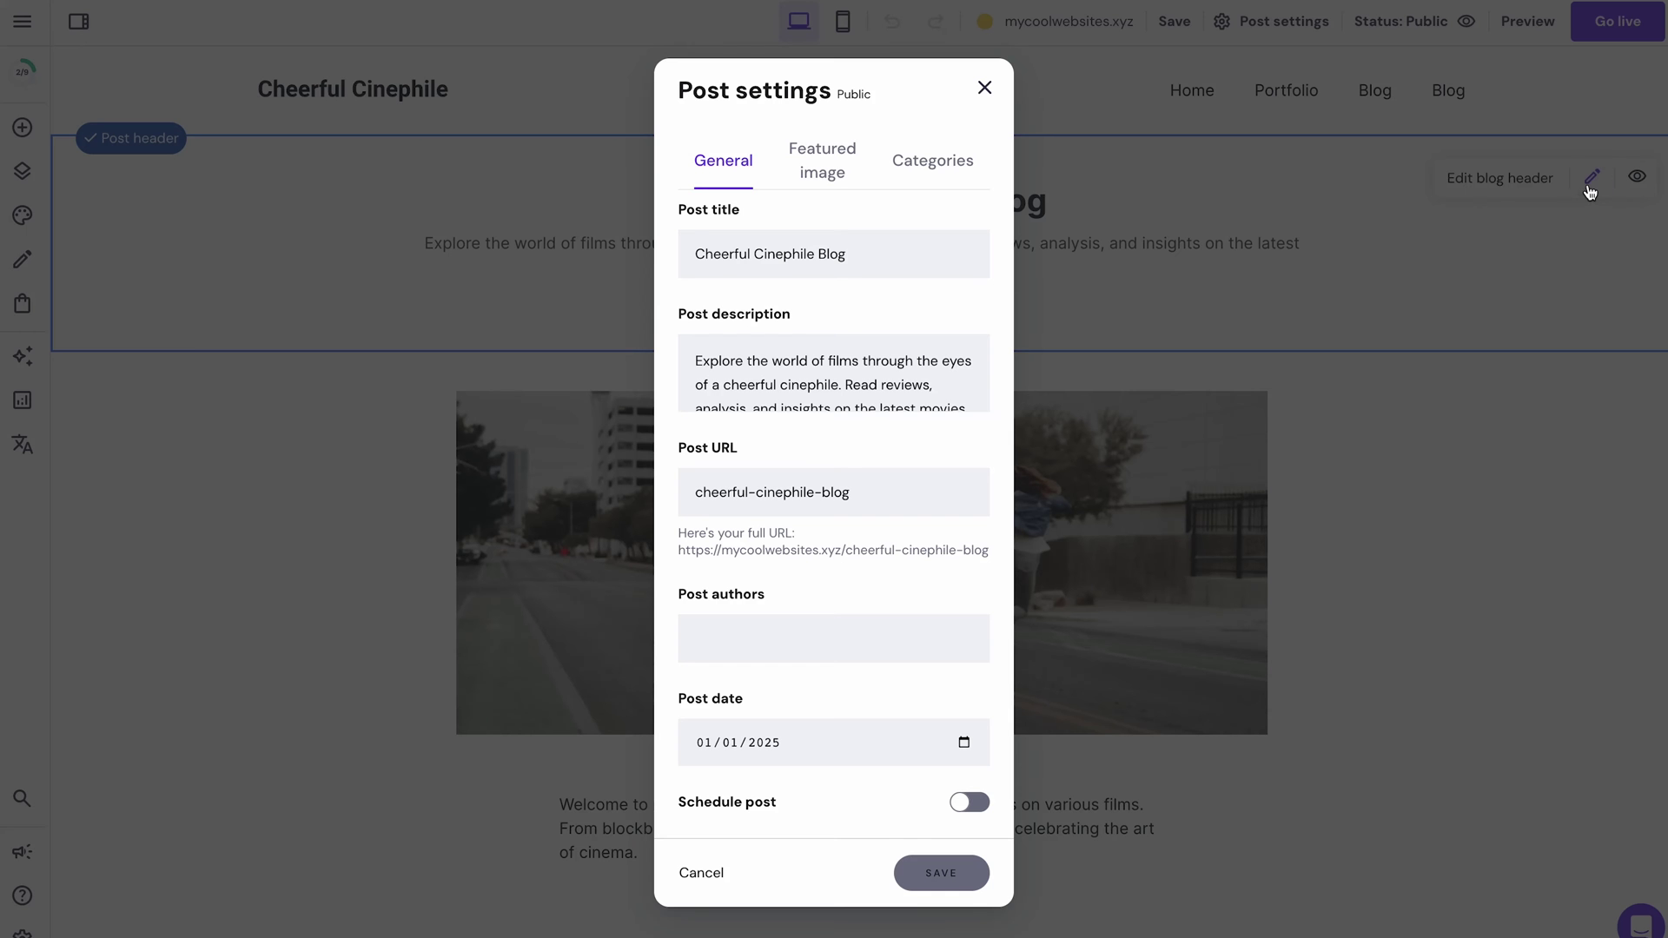
triple_click(935, 261)
type("Cheerful Cinephile - Film Reviews")
left_click(817, 639)
type("Hostinger")
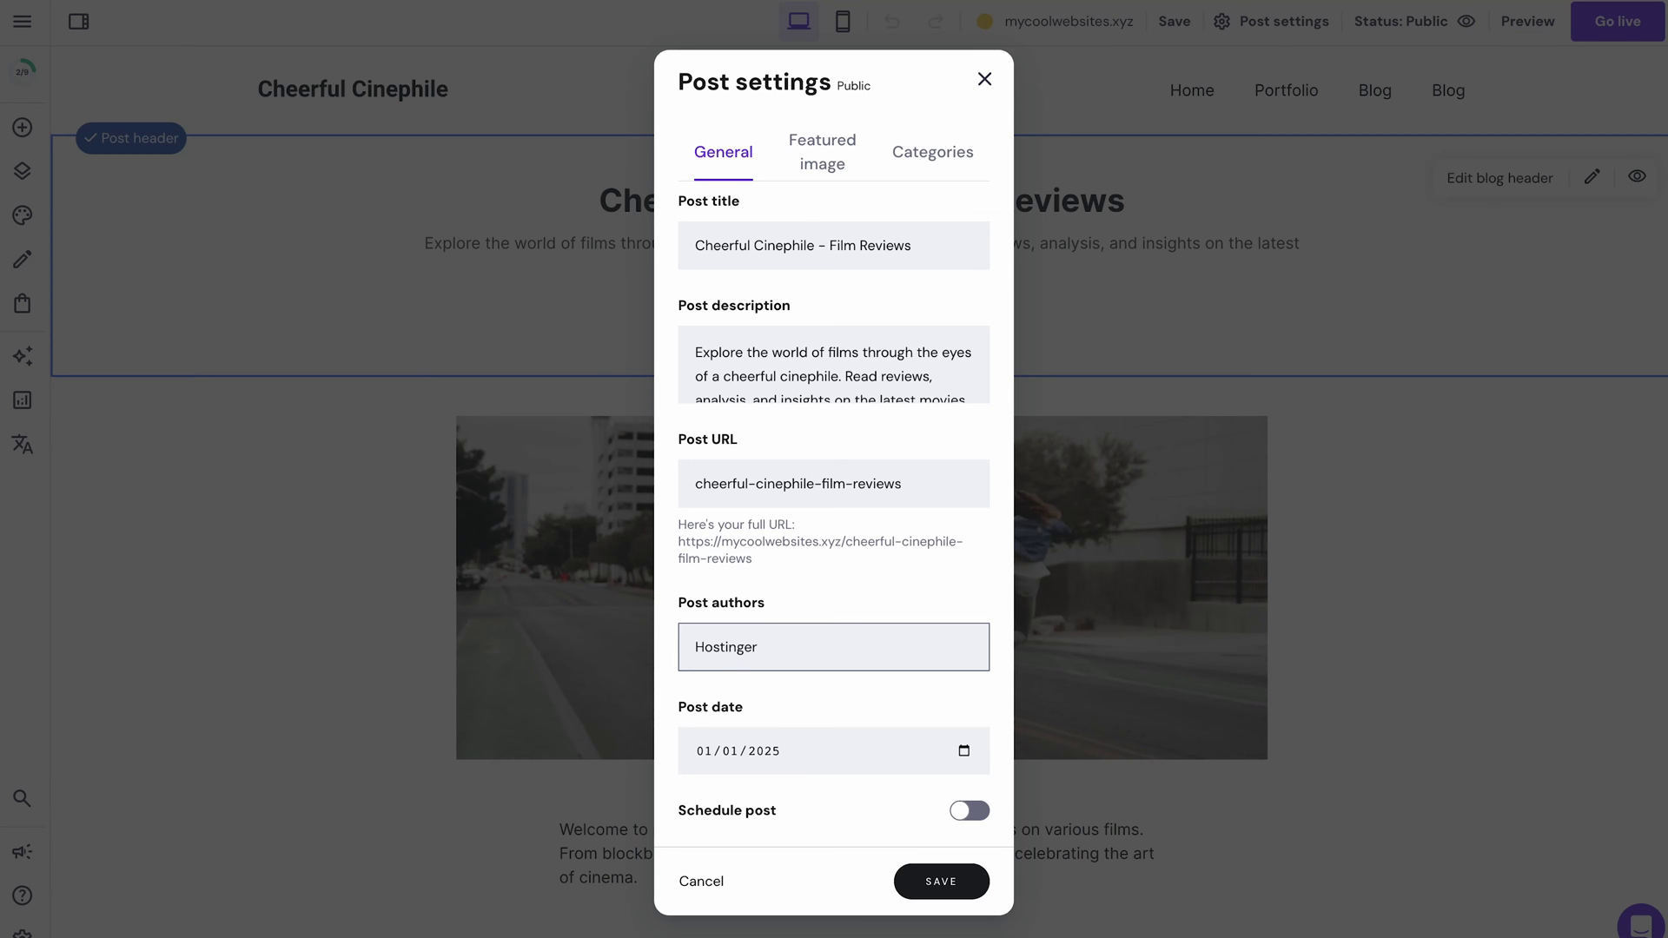
- Replace the post's featured image with the free stock photo of a camera on open books, and save the post settings
left_click(822, 152)
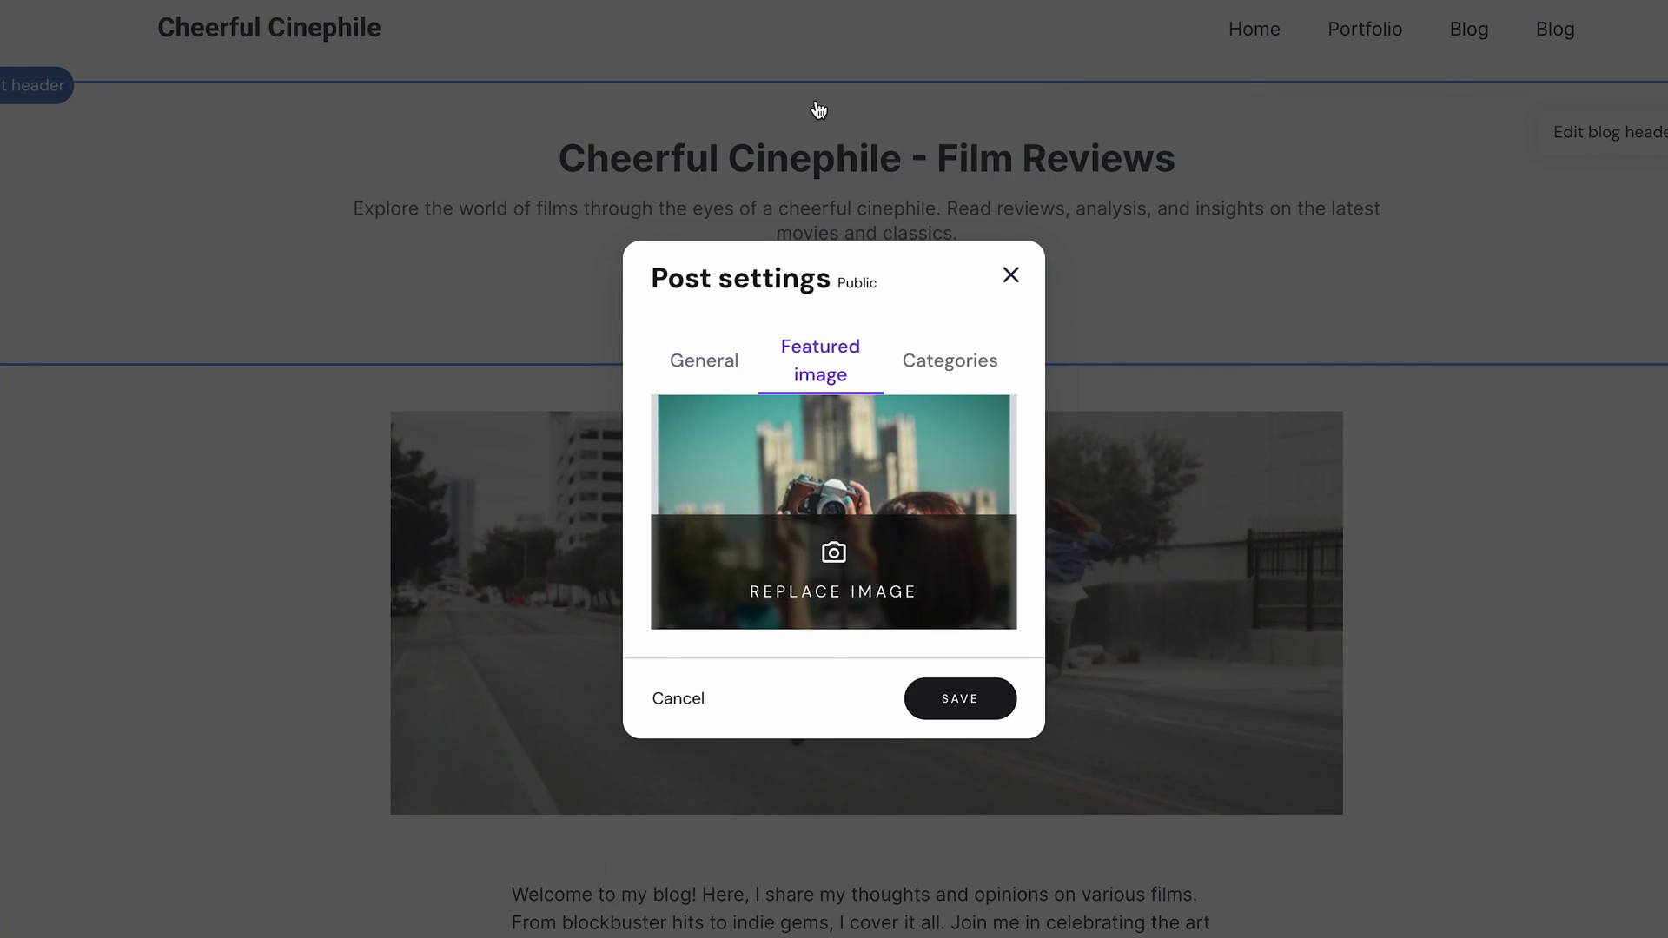
left_click(836, 591)
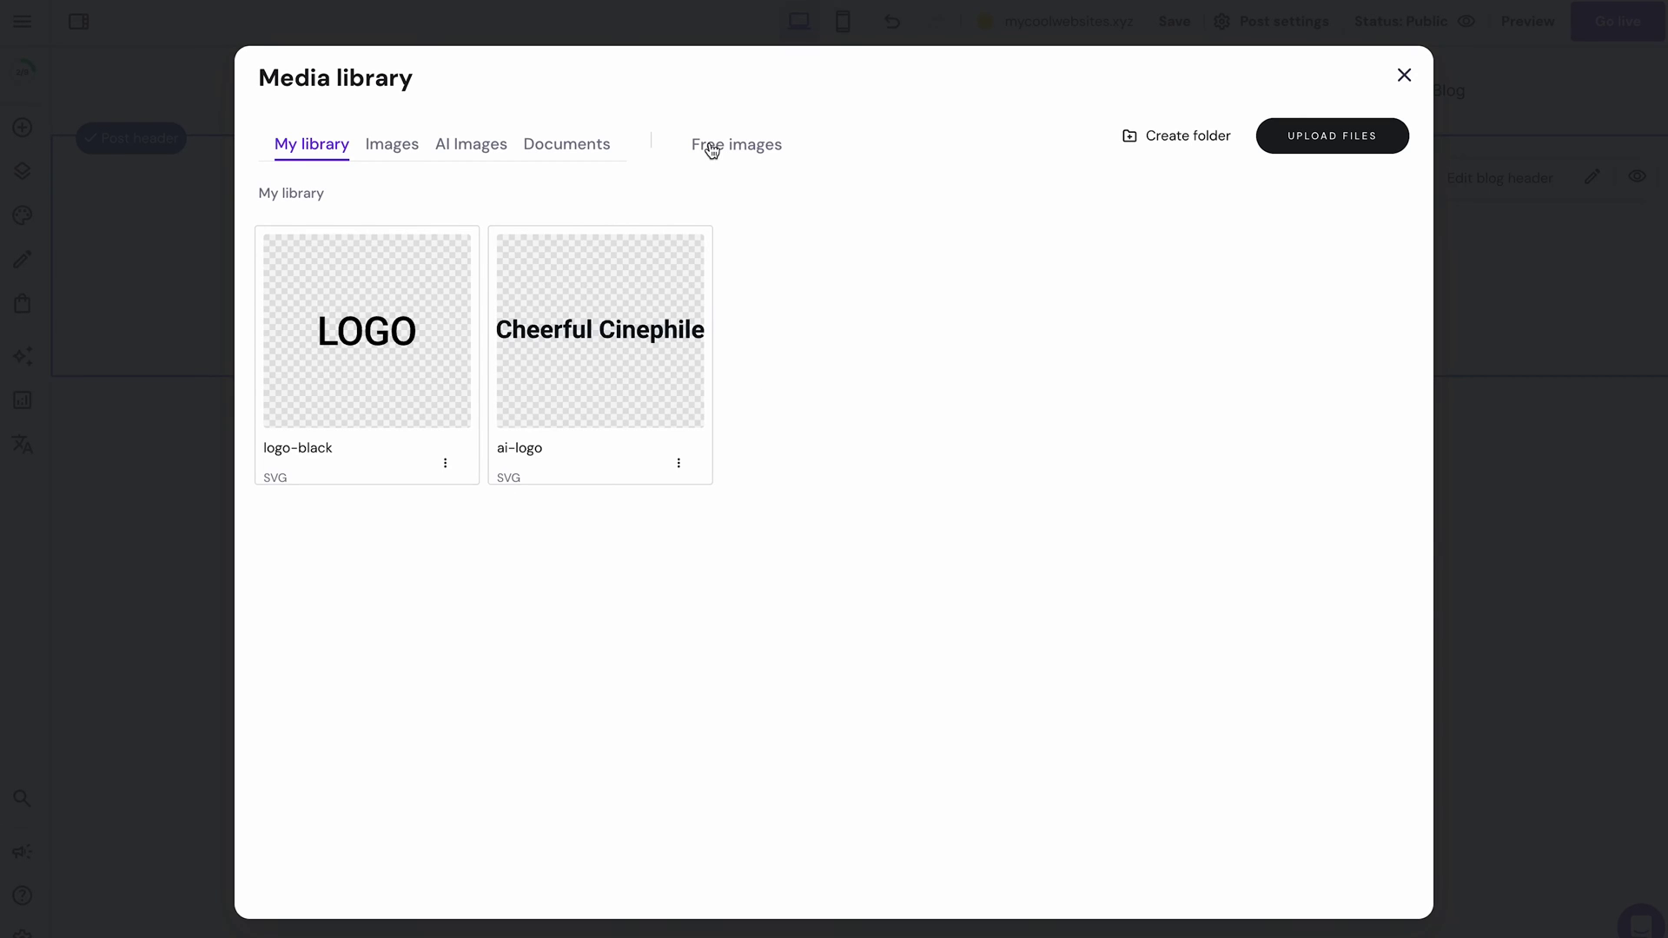
left_click(711, 150)
left_click(671, 364)
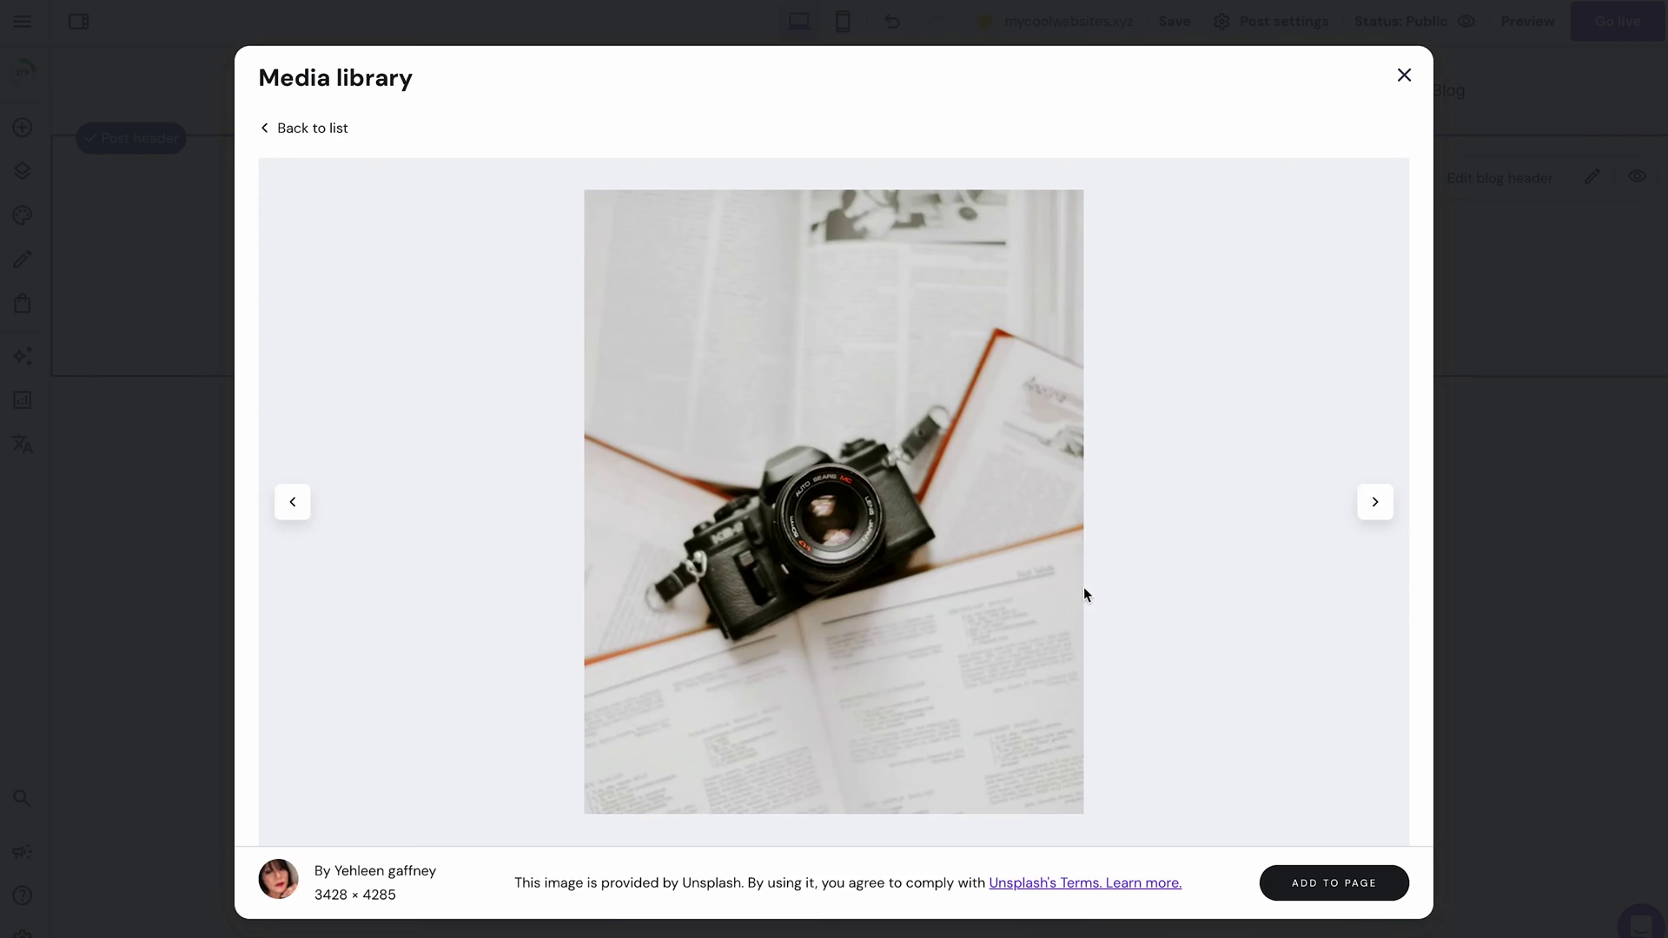
left_click(1365, 894)
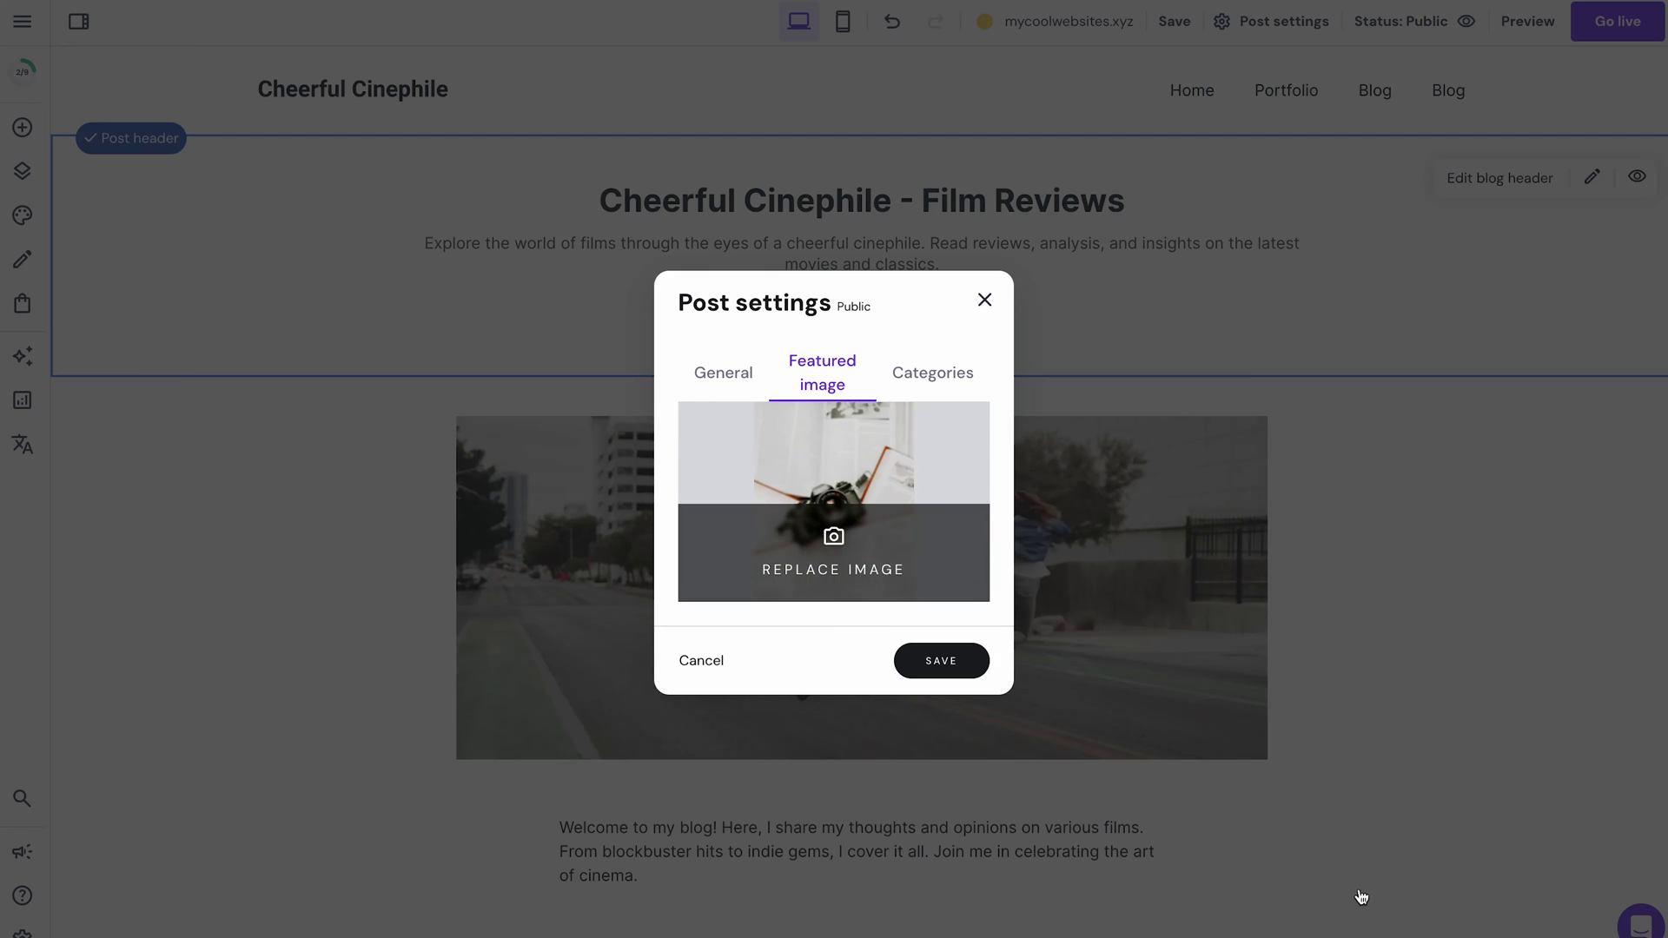
left_click(961, 662)
- Review the settings of the blog post's street image and the AI Writer prompt for the welcome paragraph
left_click(912, 616)
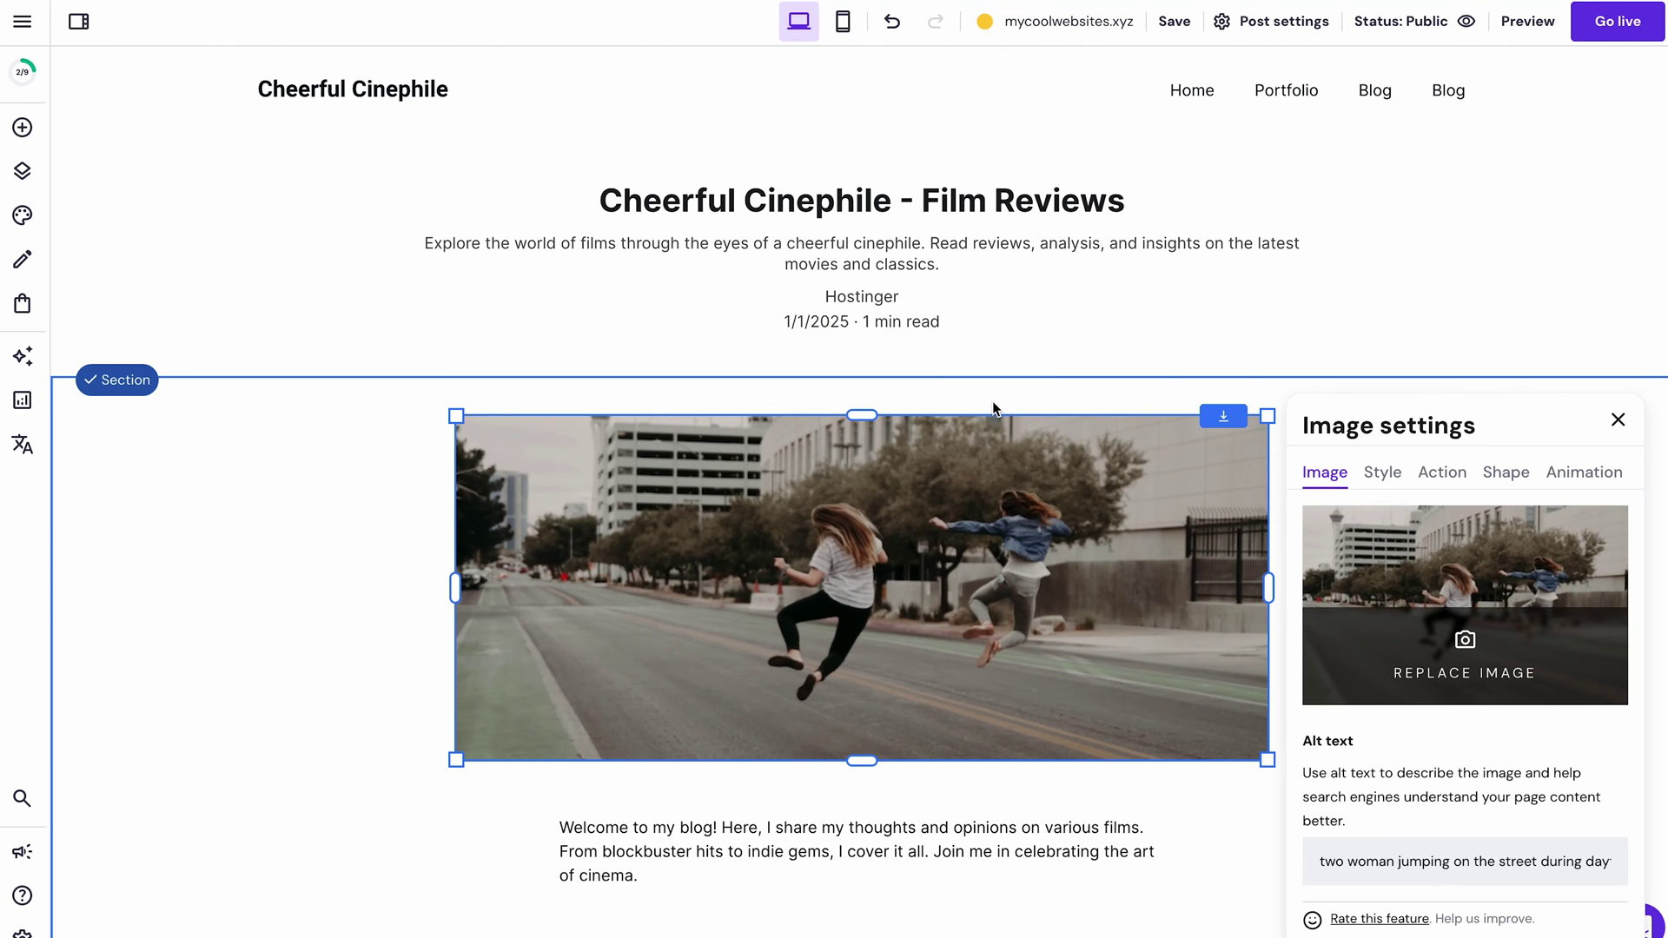
left_click(982, 460)
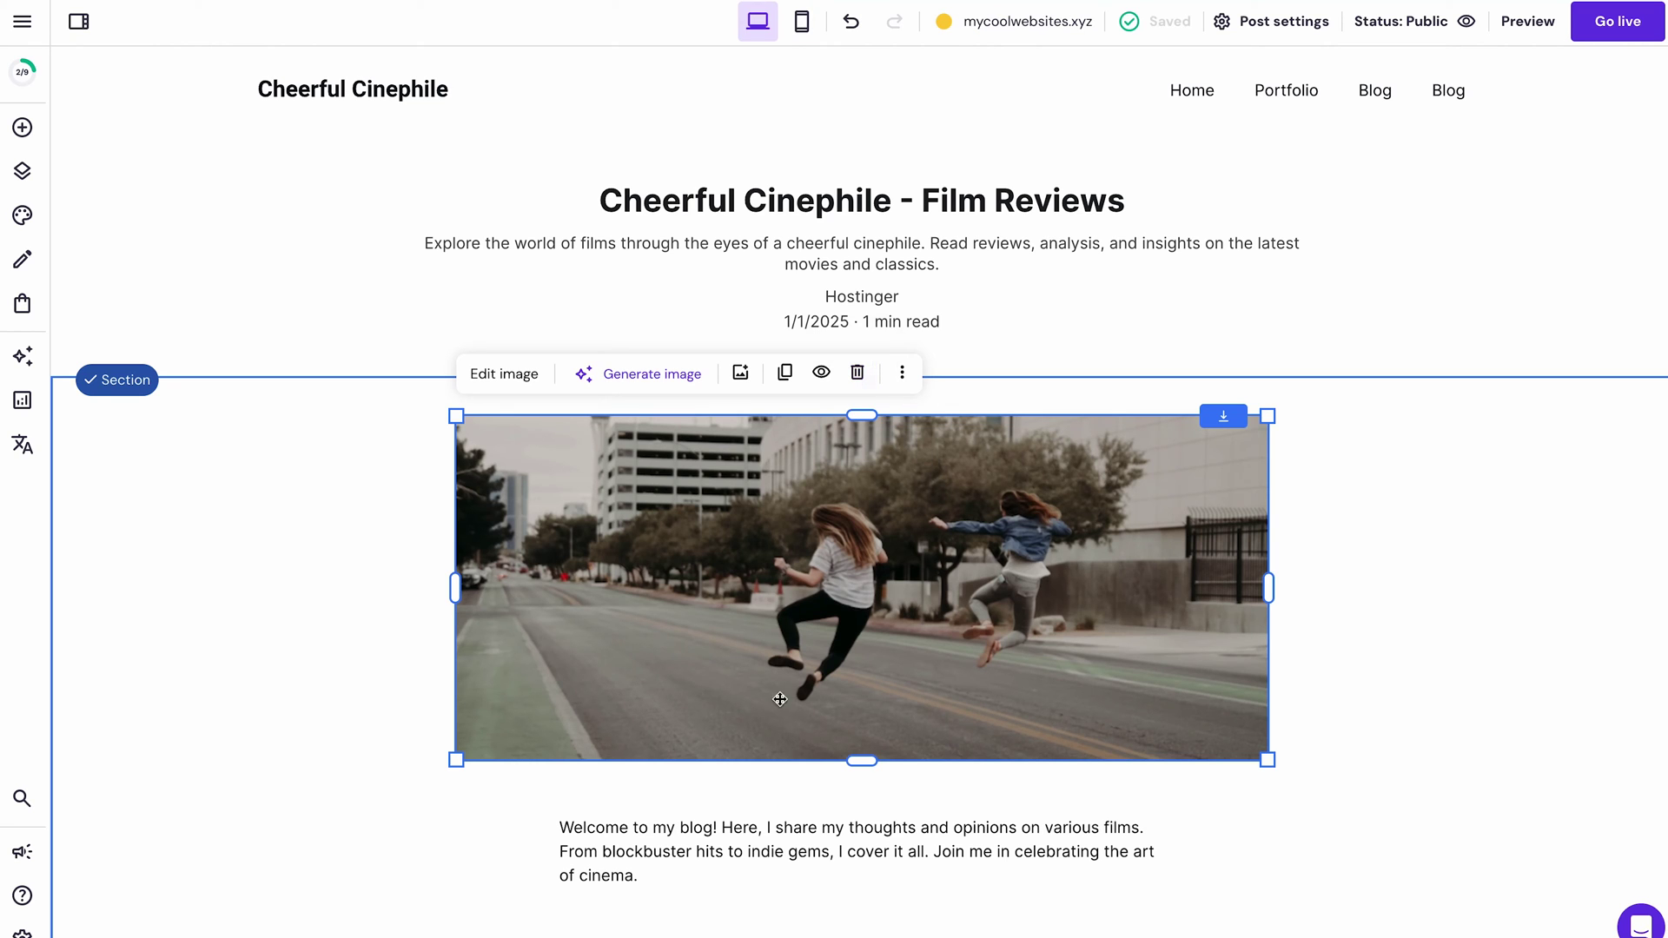
left_click(771, 834)
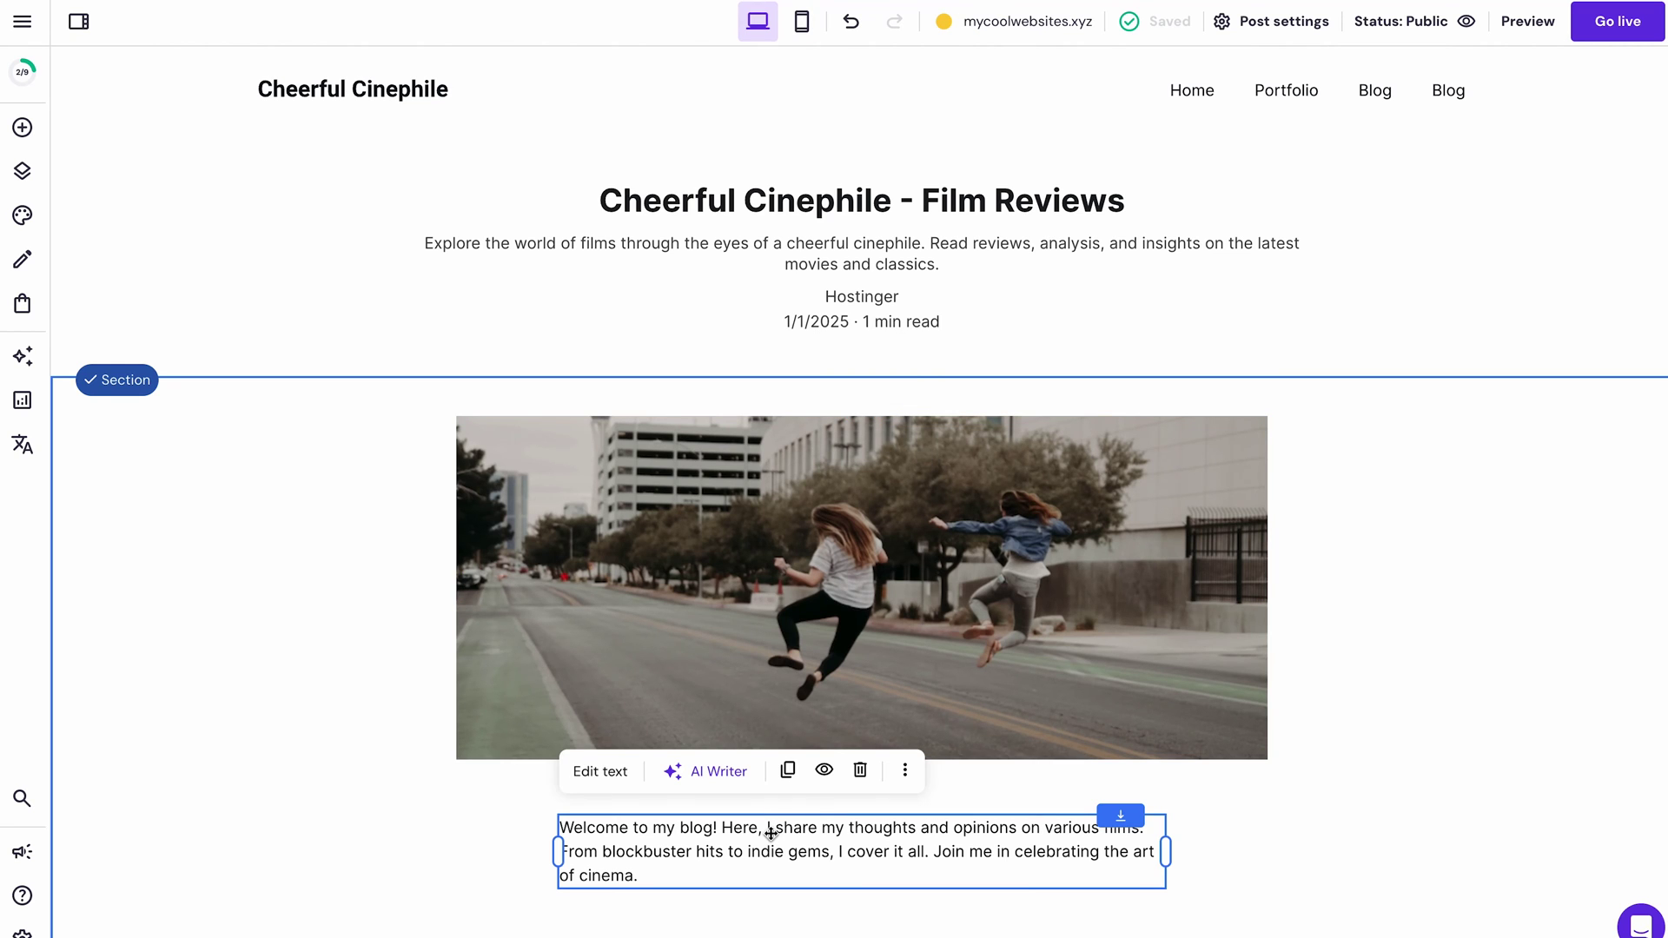
left_click(732, 783)
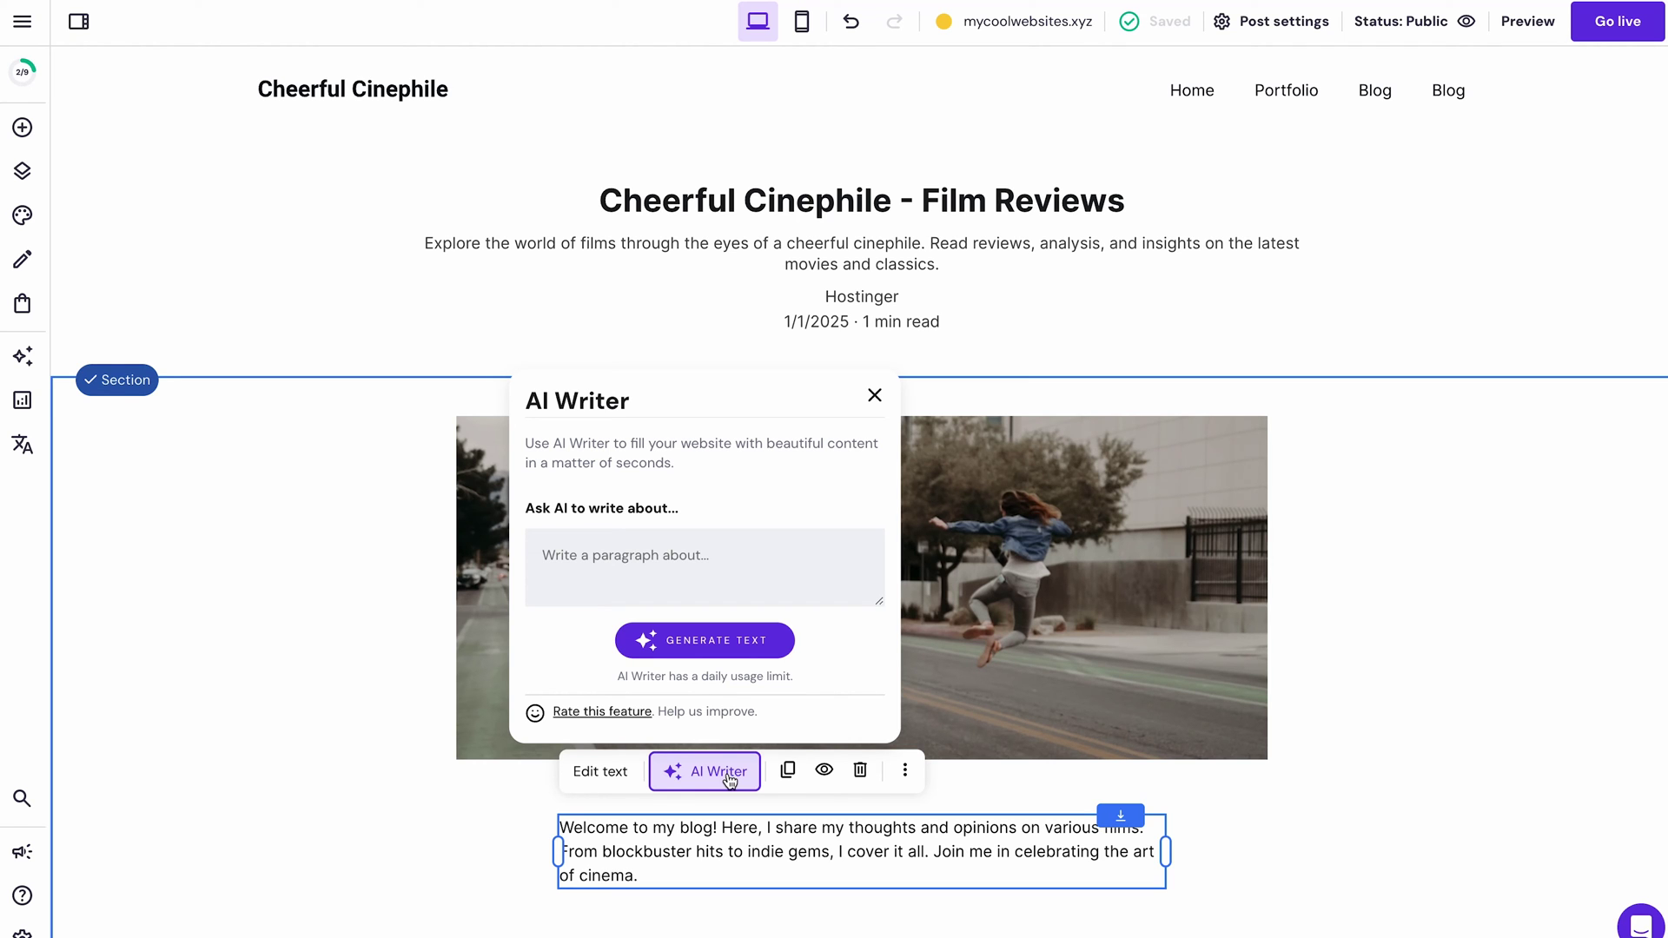
left_click(686, 565)
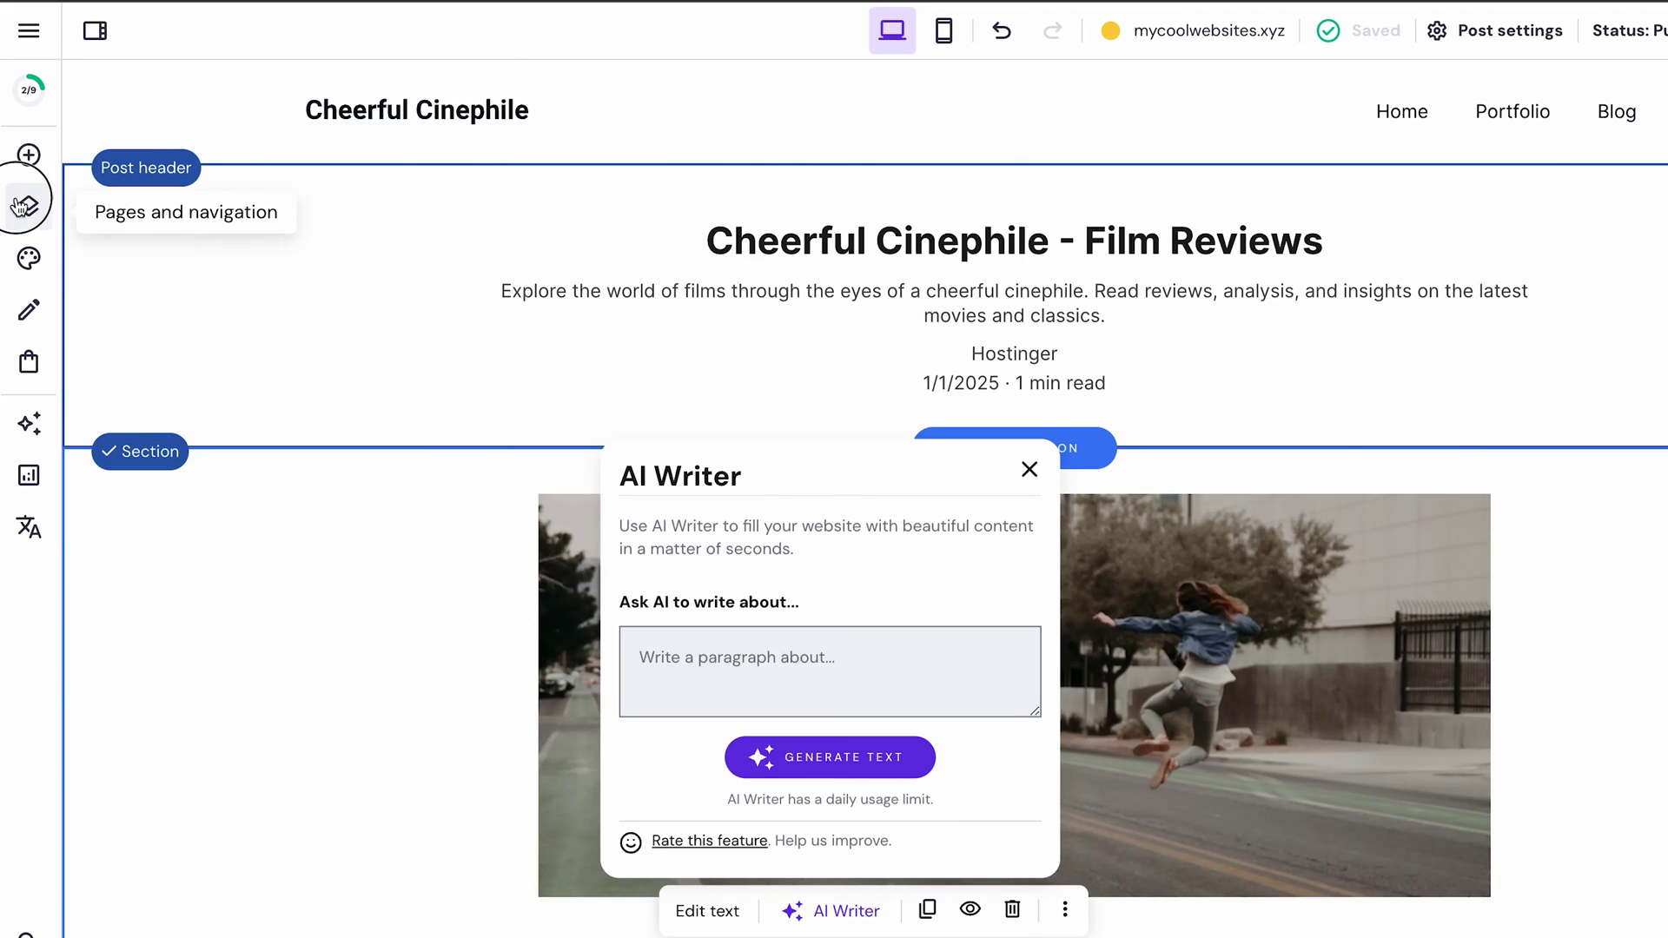
- Hide the duplicate Blog page from the site's navigation and arrange the remaining pages as Home, Portfolio, Blog
left_click(20, 206)
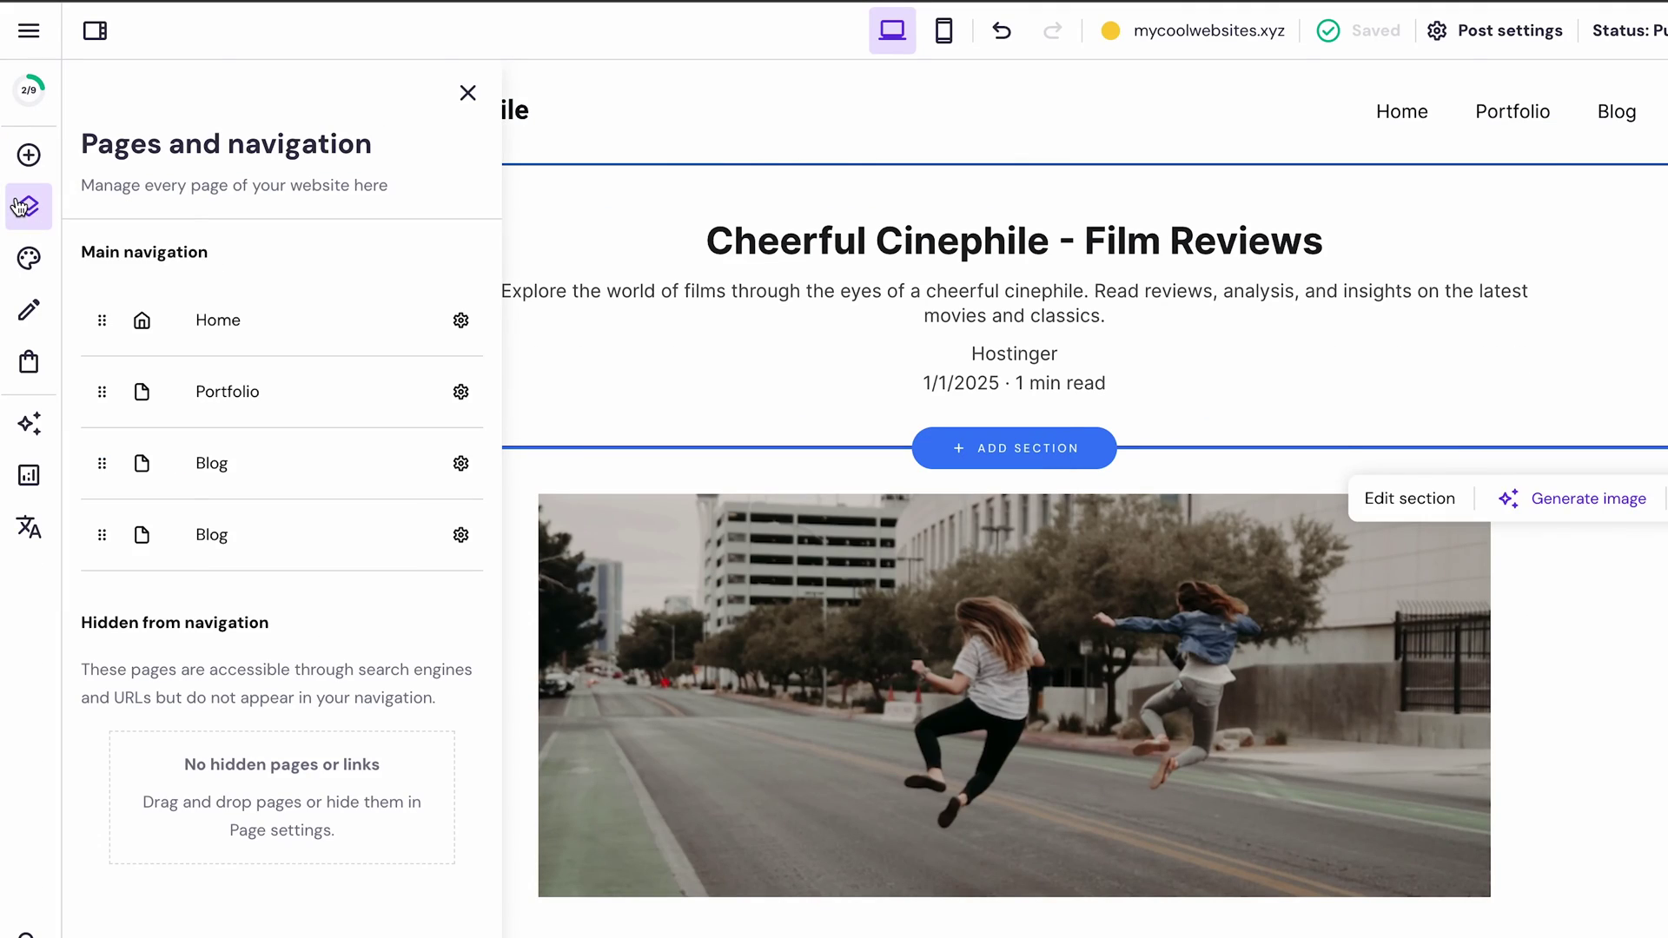
left_click_drag(102, 392, 98, 463)
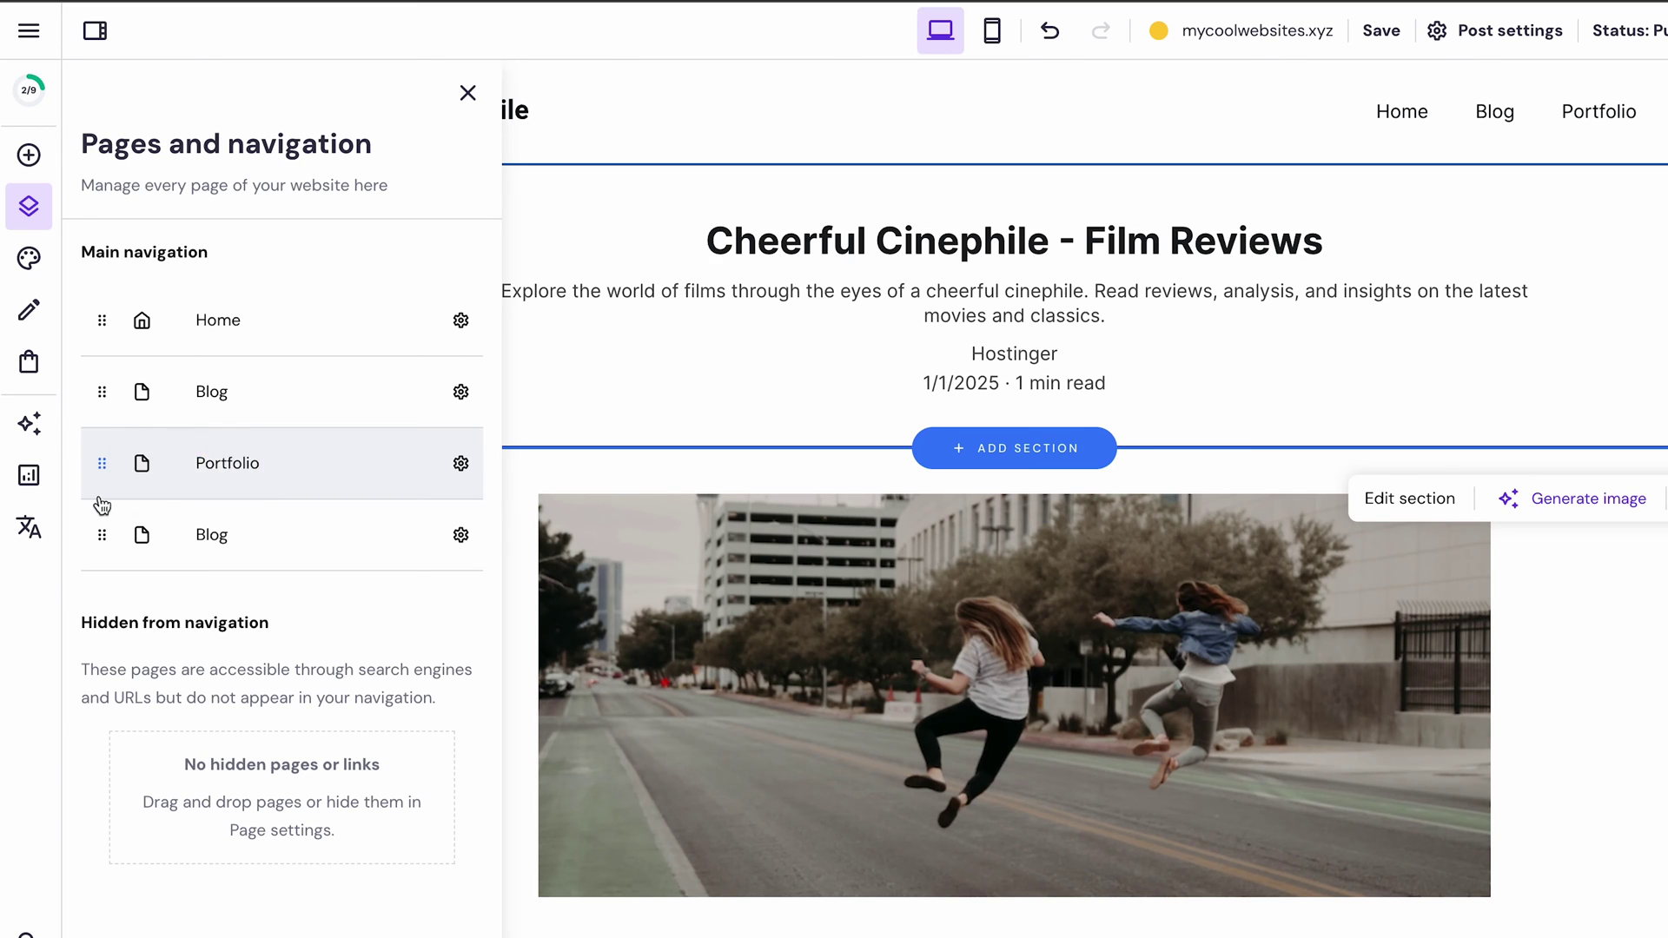
left_click_drag(101, 533, 158, 749)
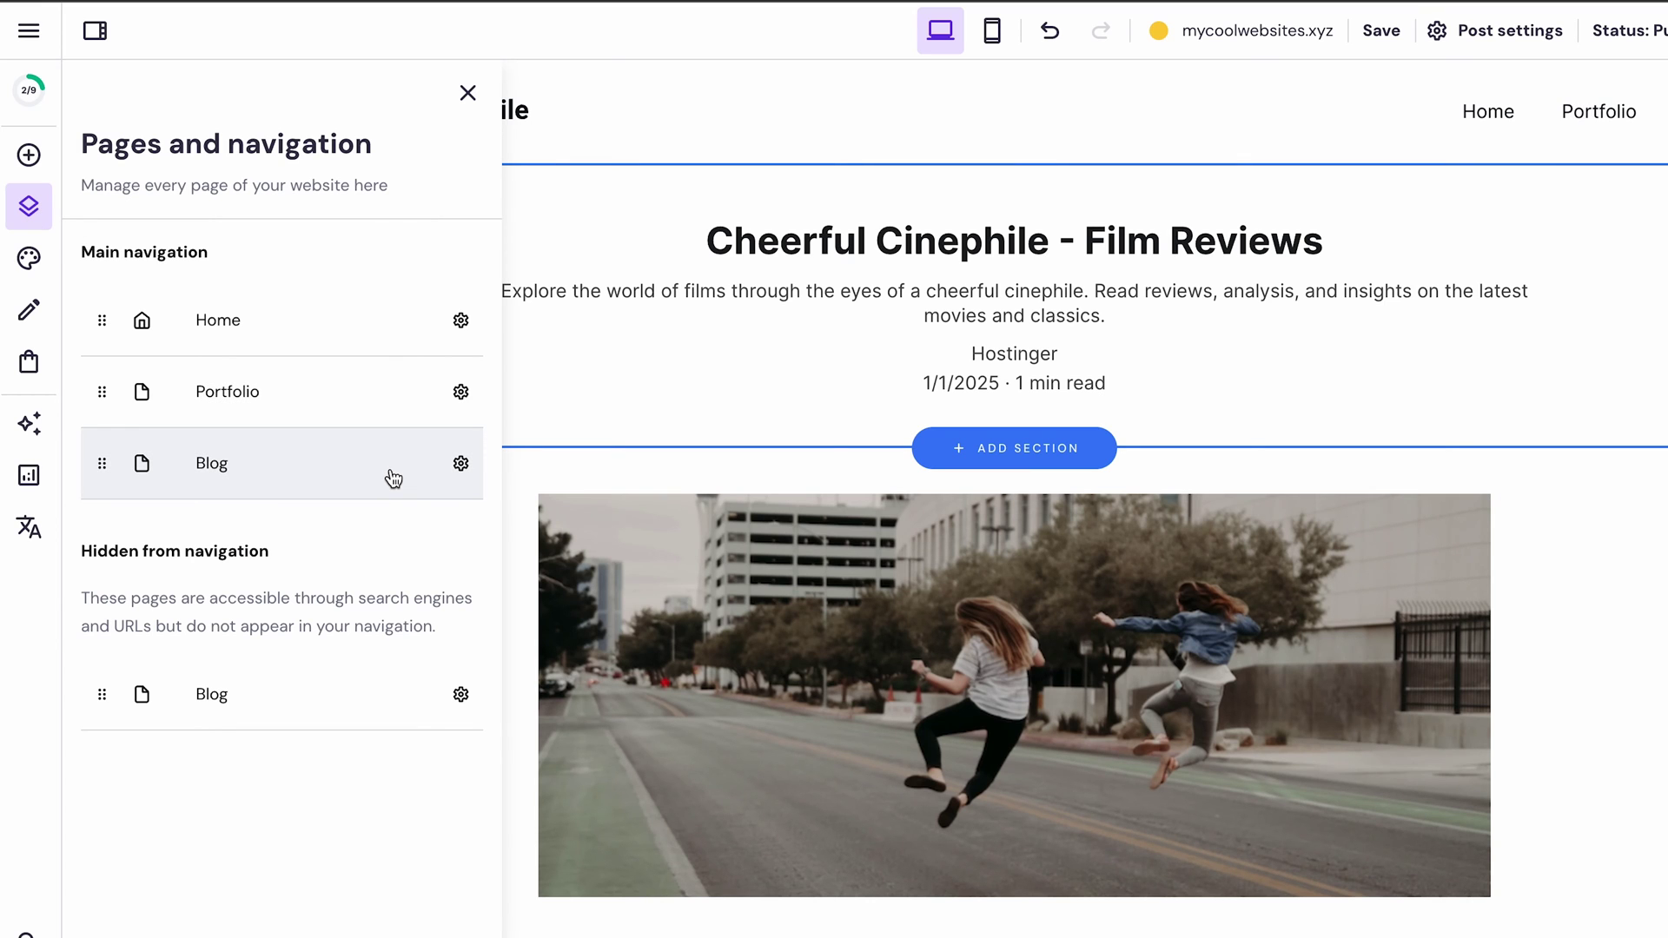
- Make the site header sticky and set its top and bottom padding to 30 px
left_click(1426, 156)
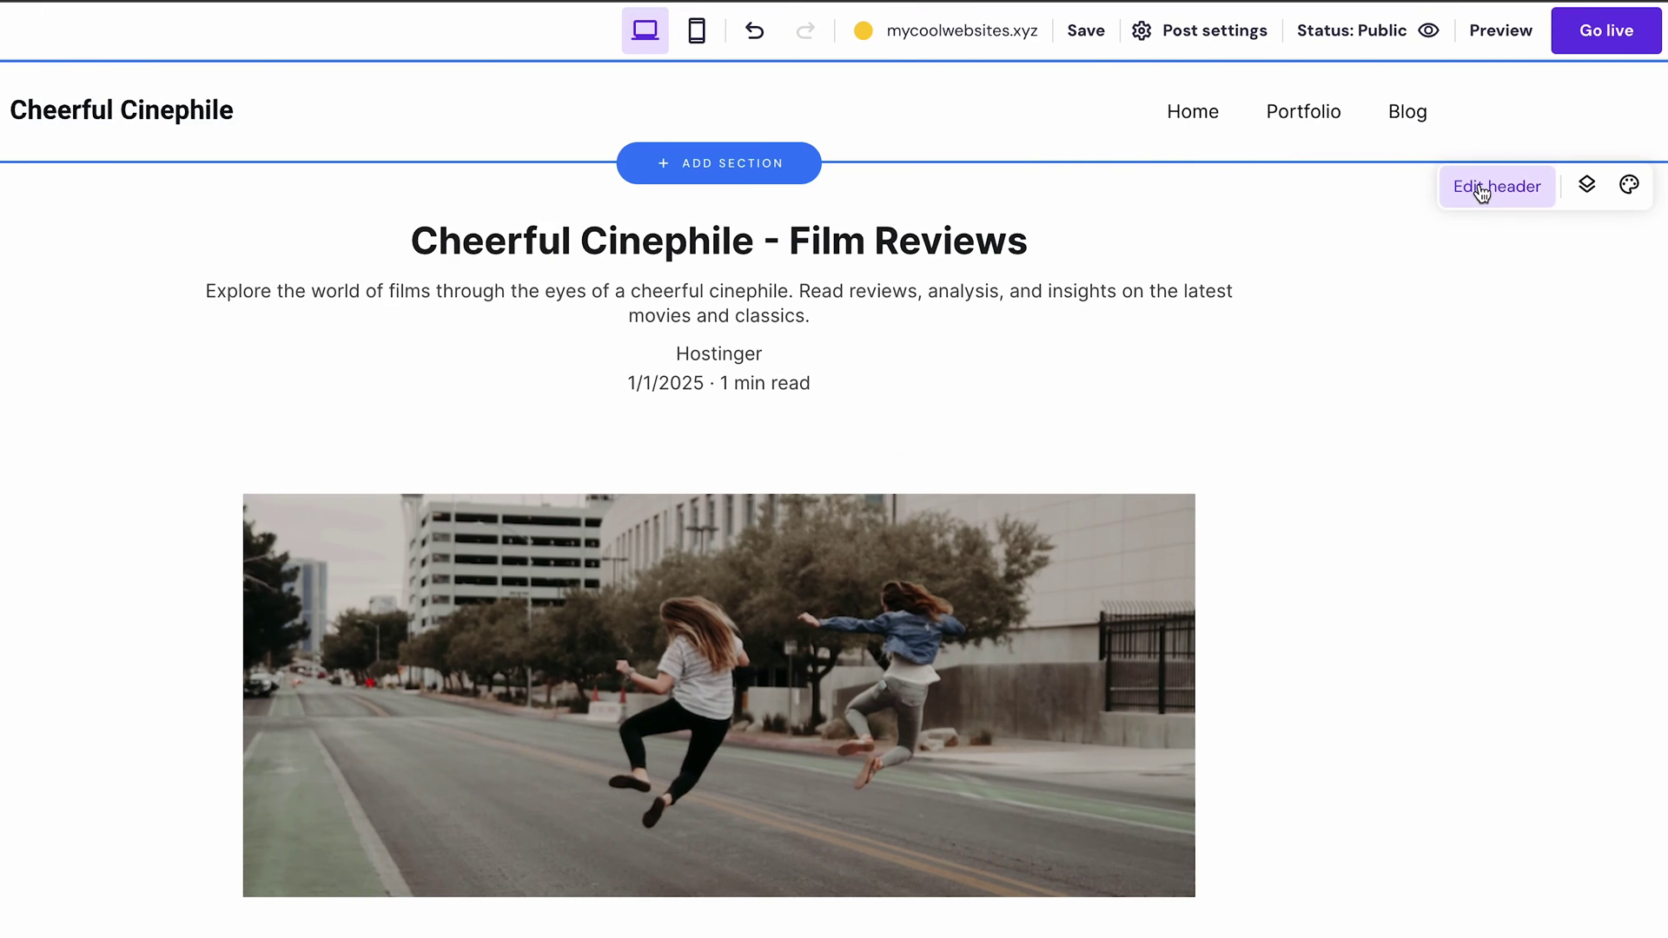
left_click(1481, 189)
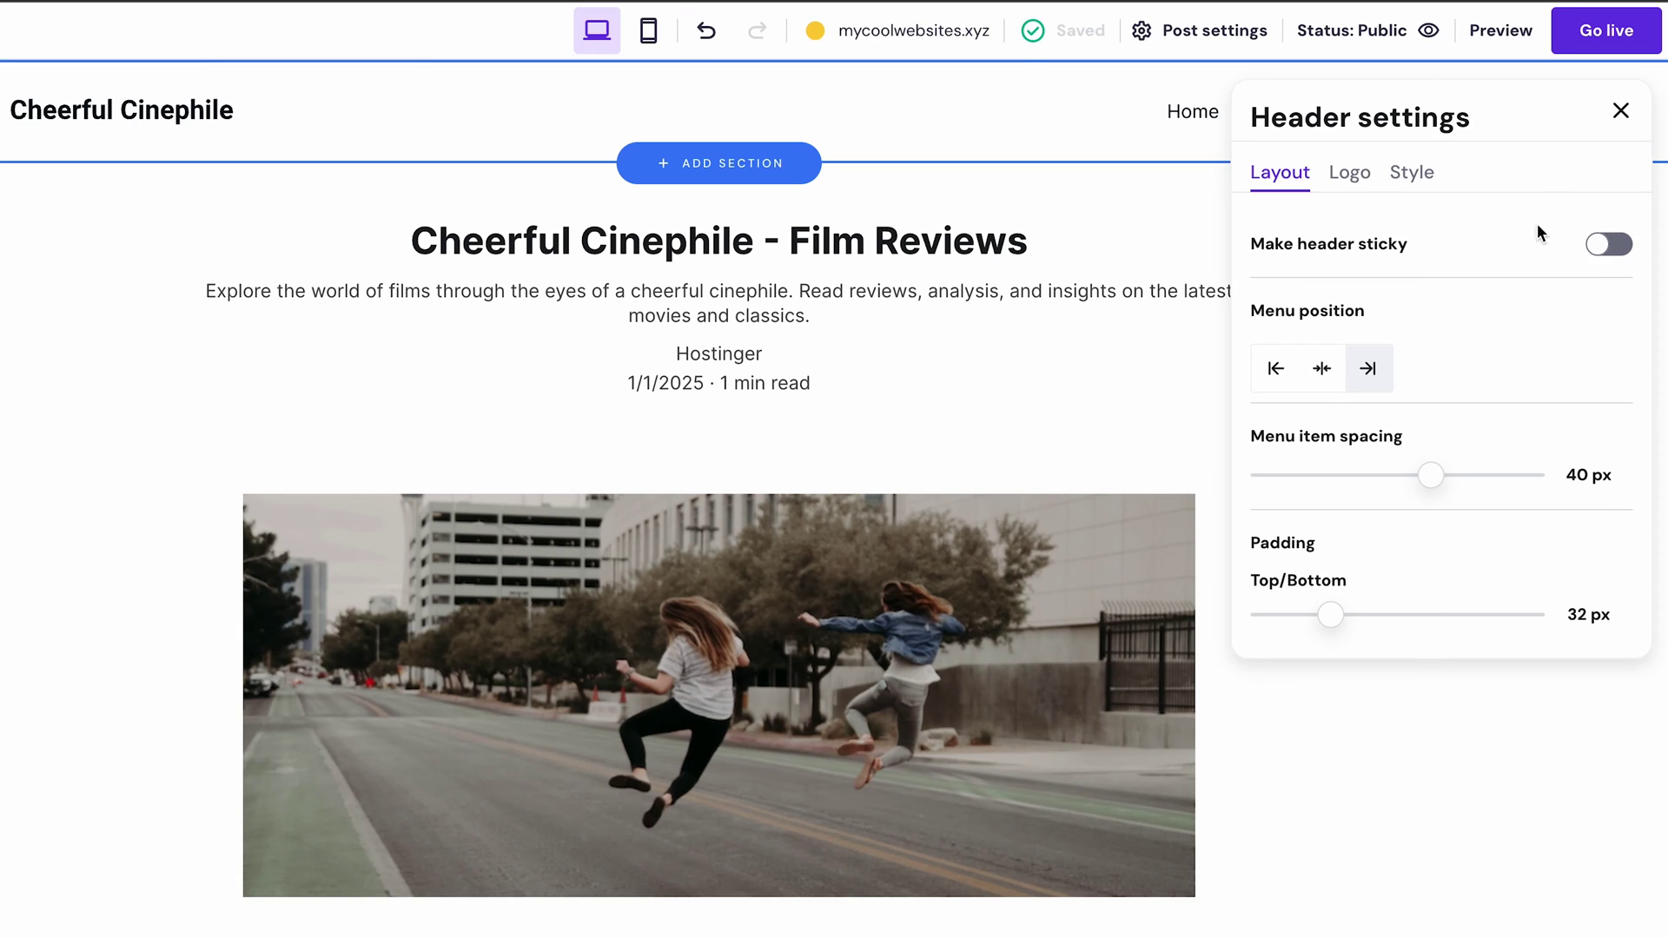
left_click(1609, 248)
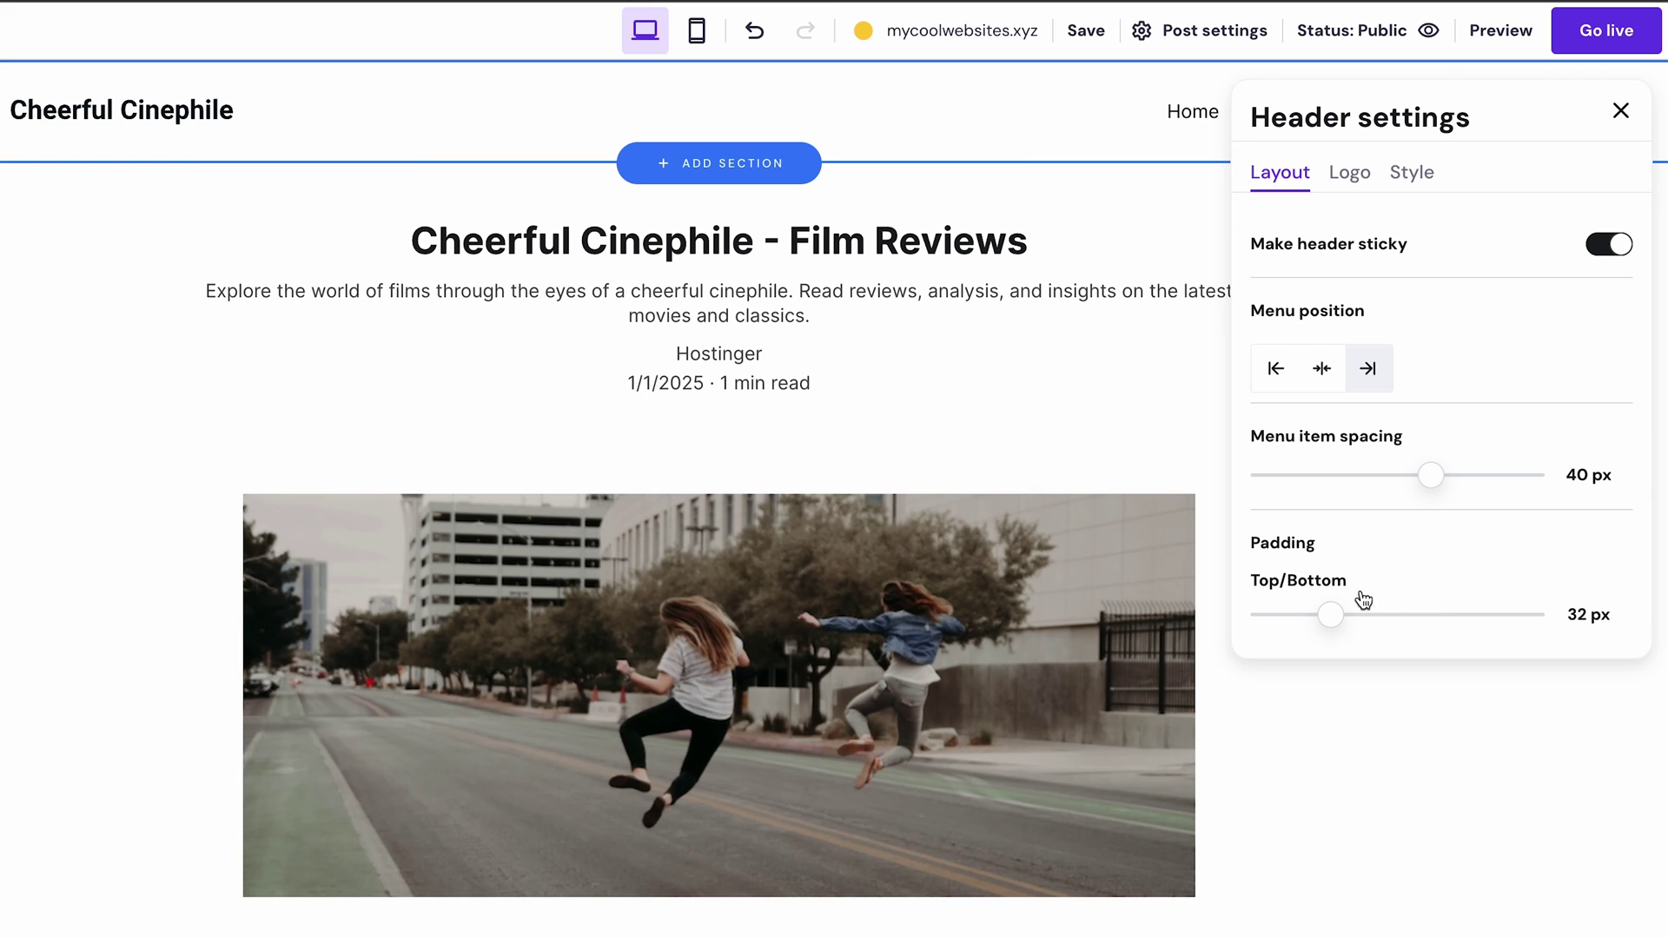
left_click(1330, 616)
mouse_move(1330, 616)
left_mouse_down()
mouse_move(1397, 614)
mouse_move(1327, 614)
left_mouse_up()
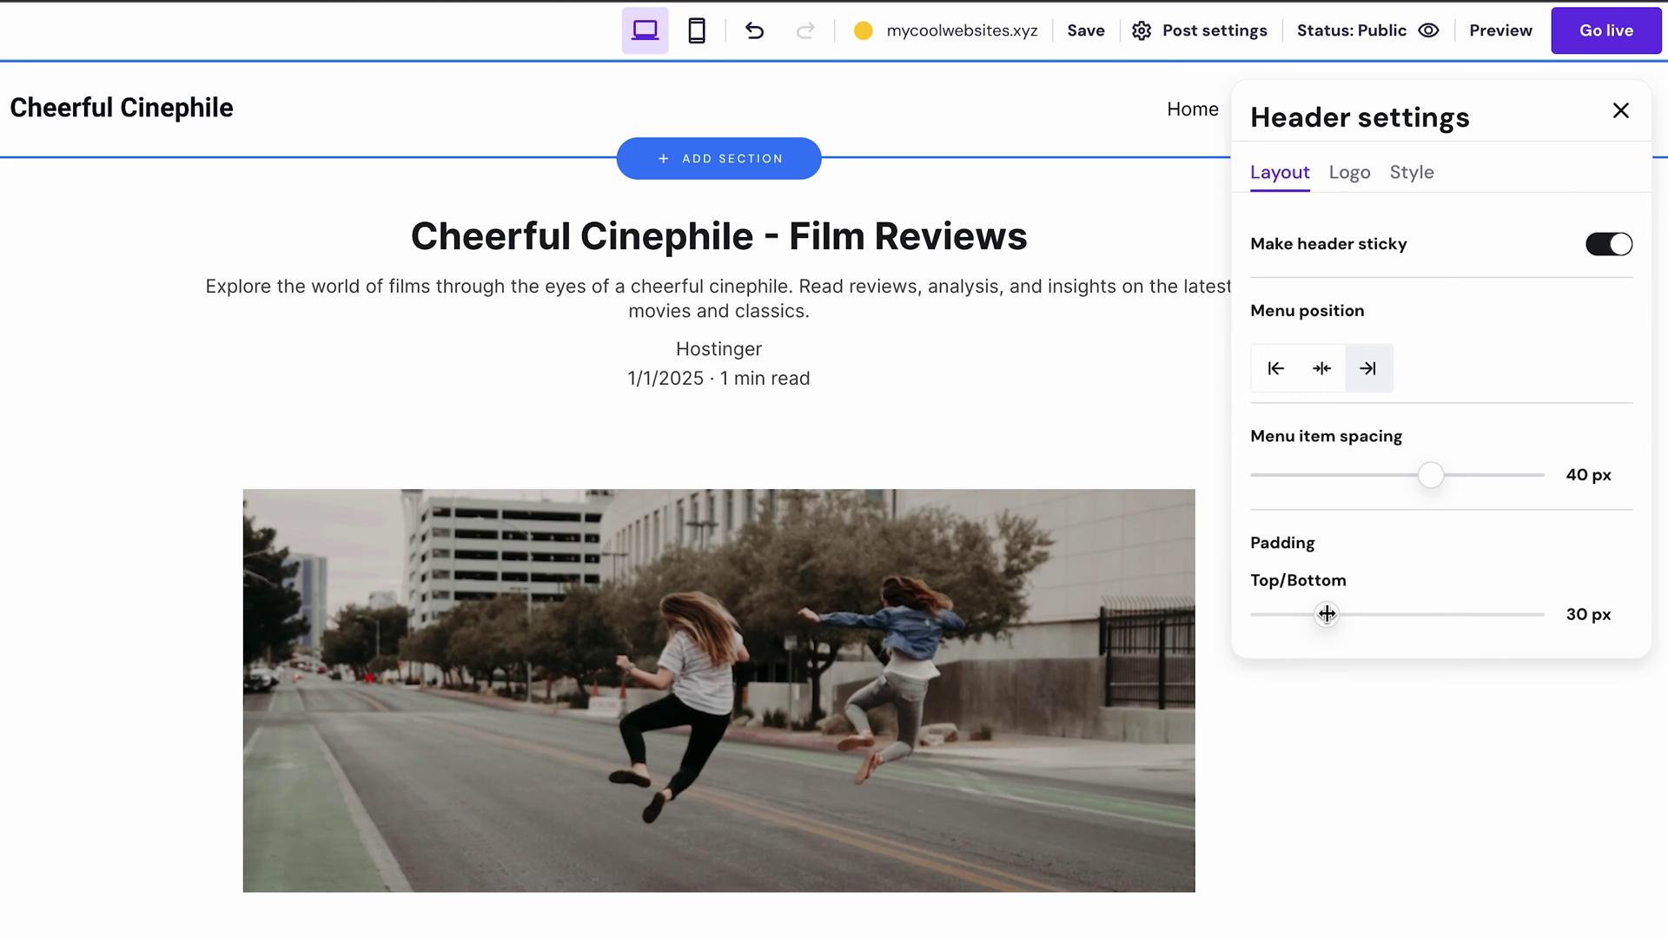
left_click(1378, 768)
- Change the footer section's background color to light blue and open the settings of its social icons
scroll(1378, 756, "down", 8)
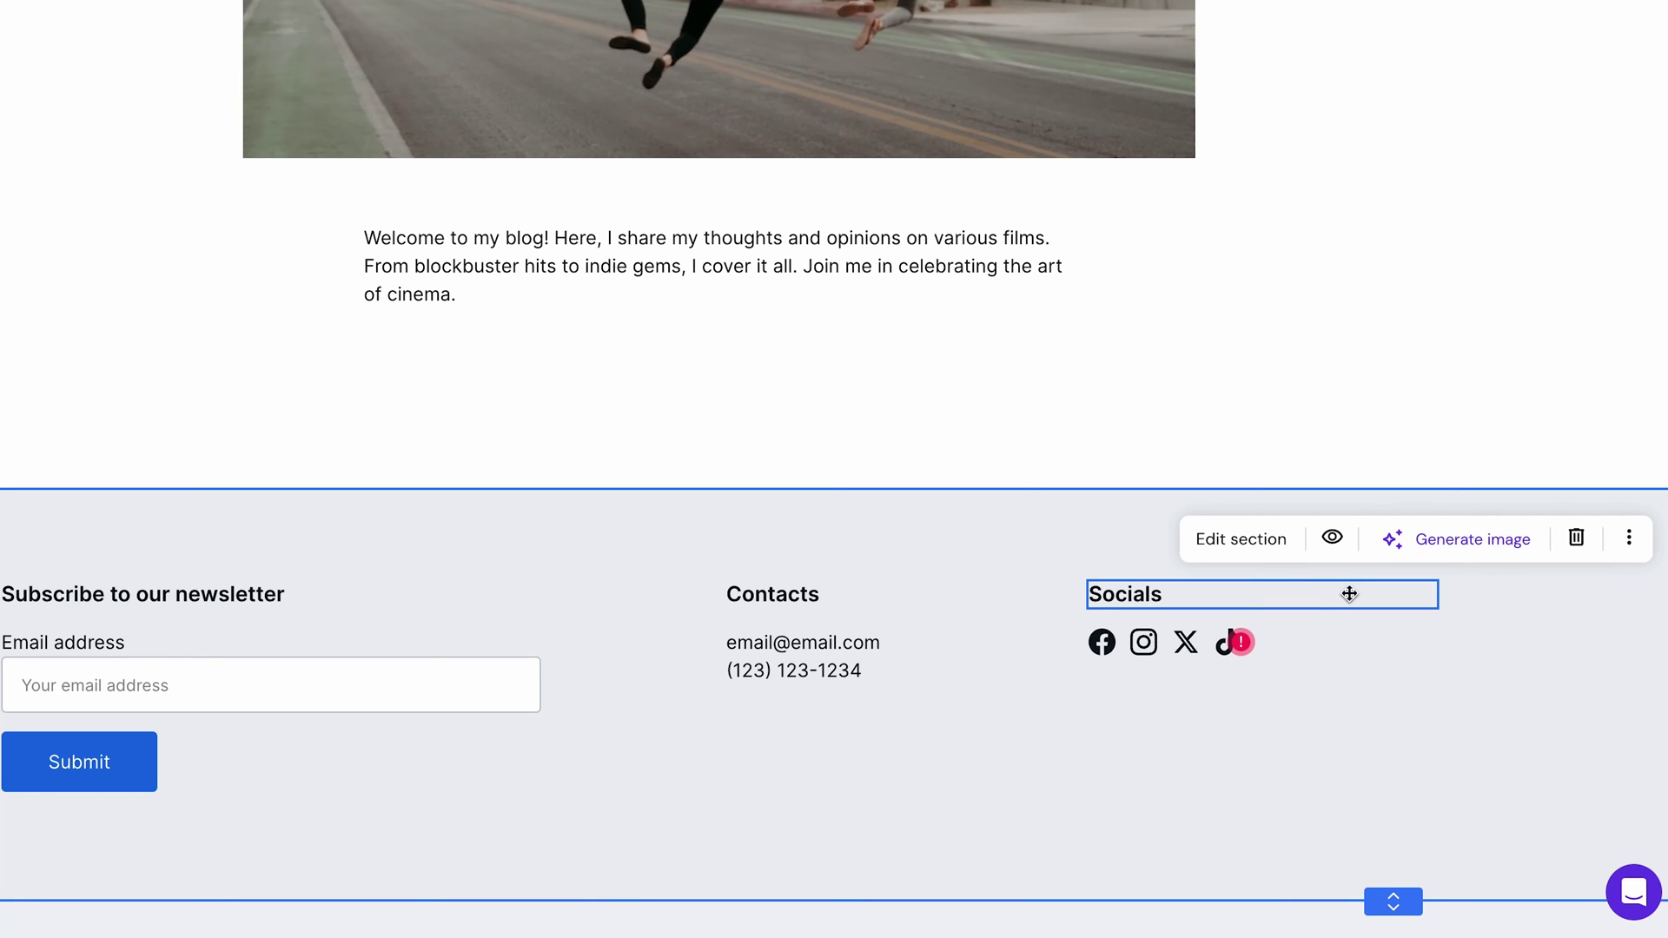
left_click(1258, 550)
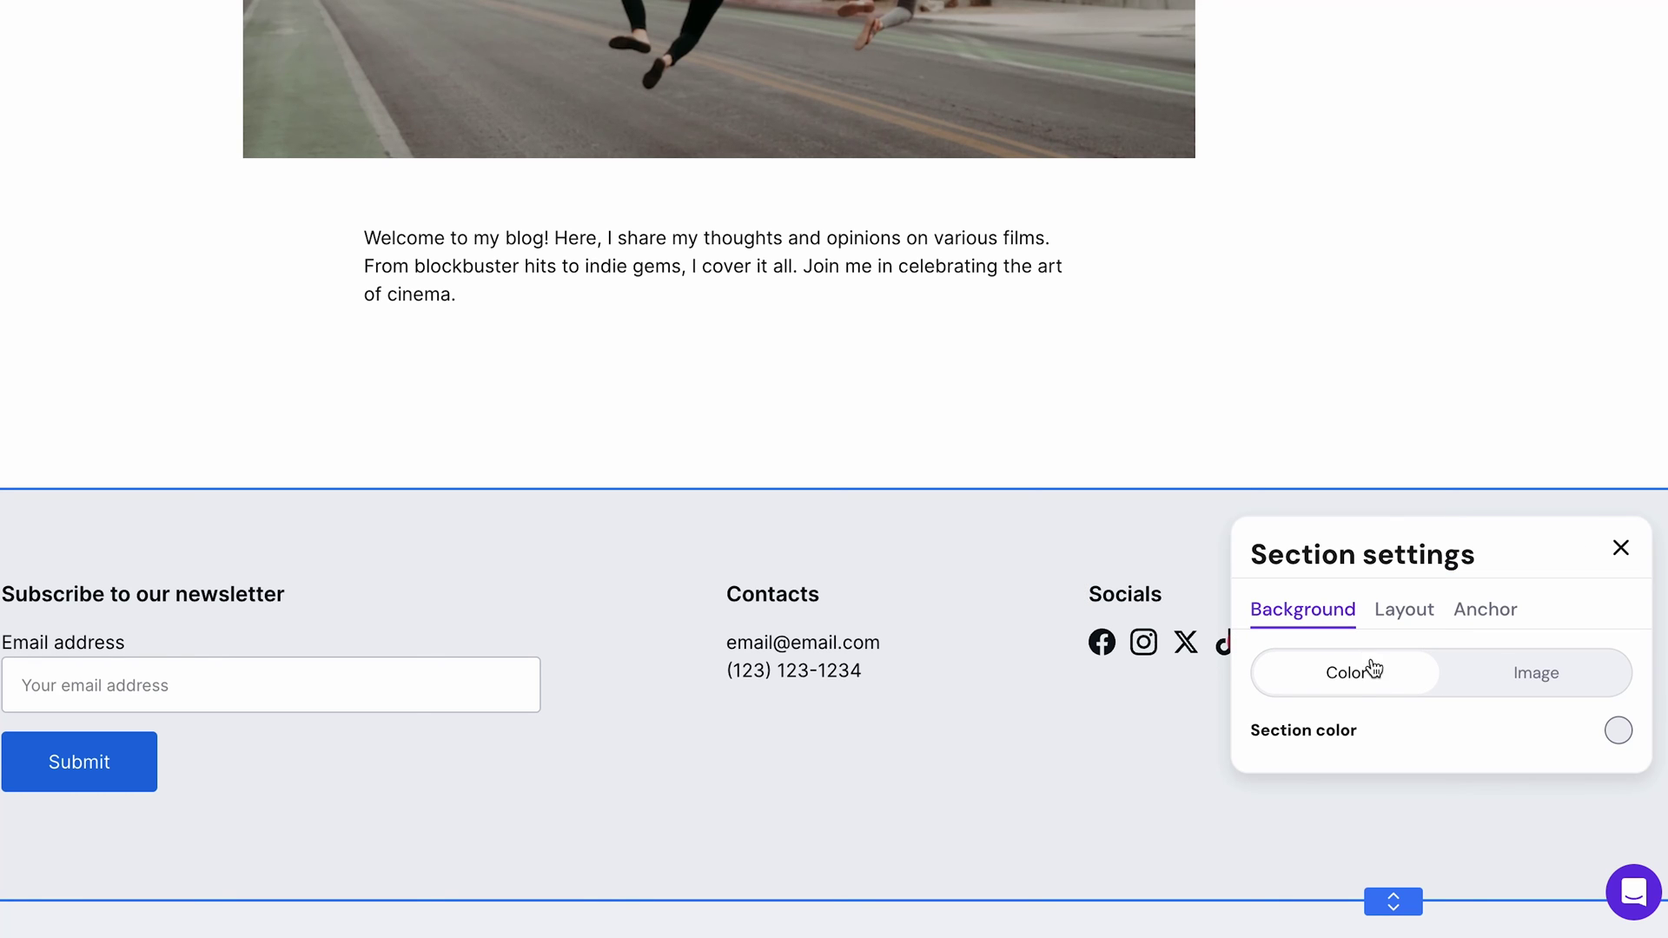
left_click(1618, 731)
left_click(1057, 625)
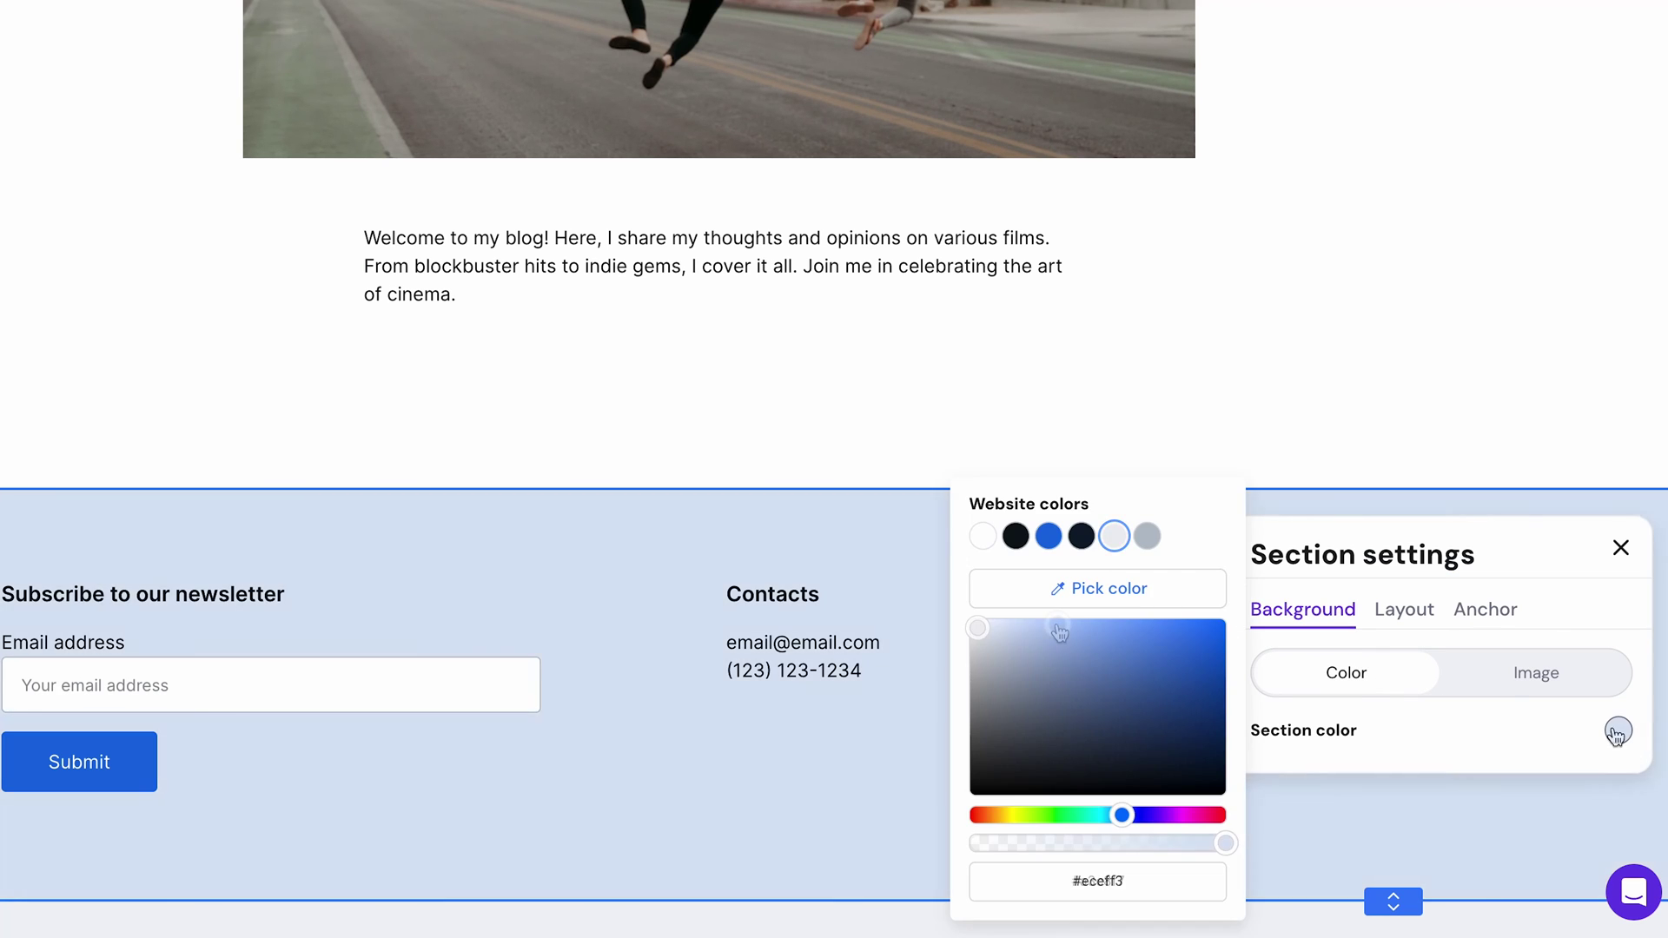
left_click(1621, 549)
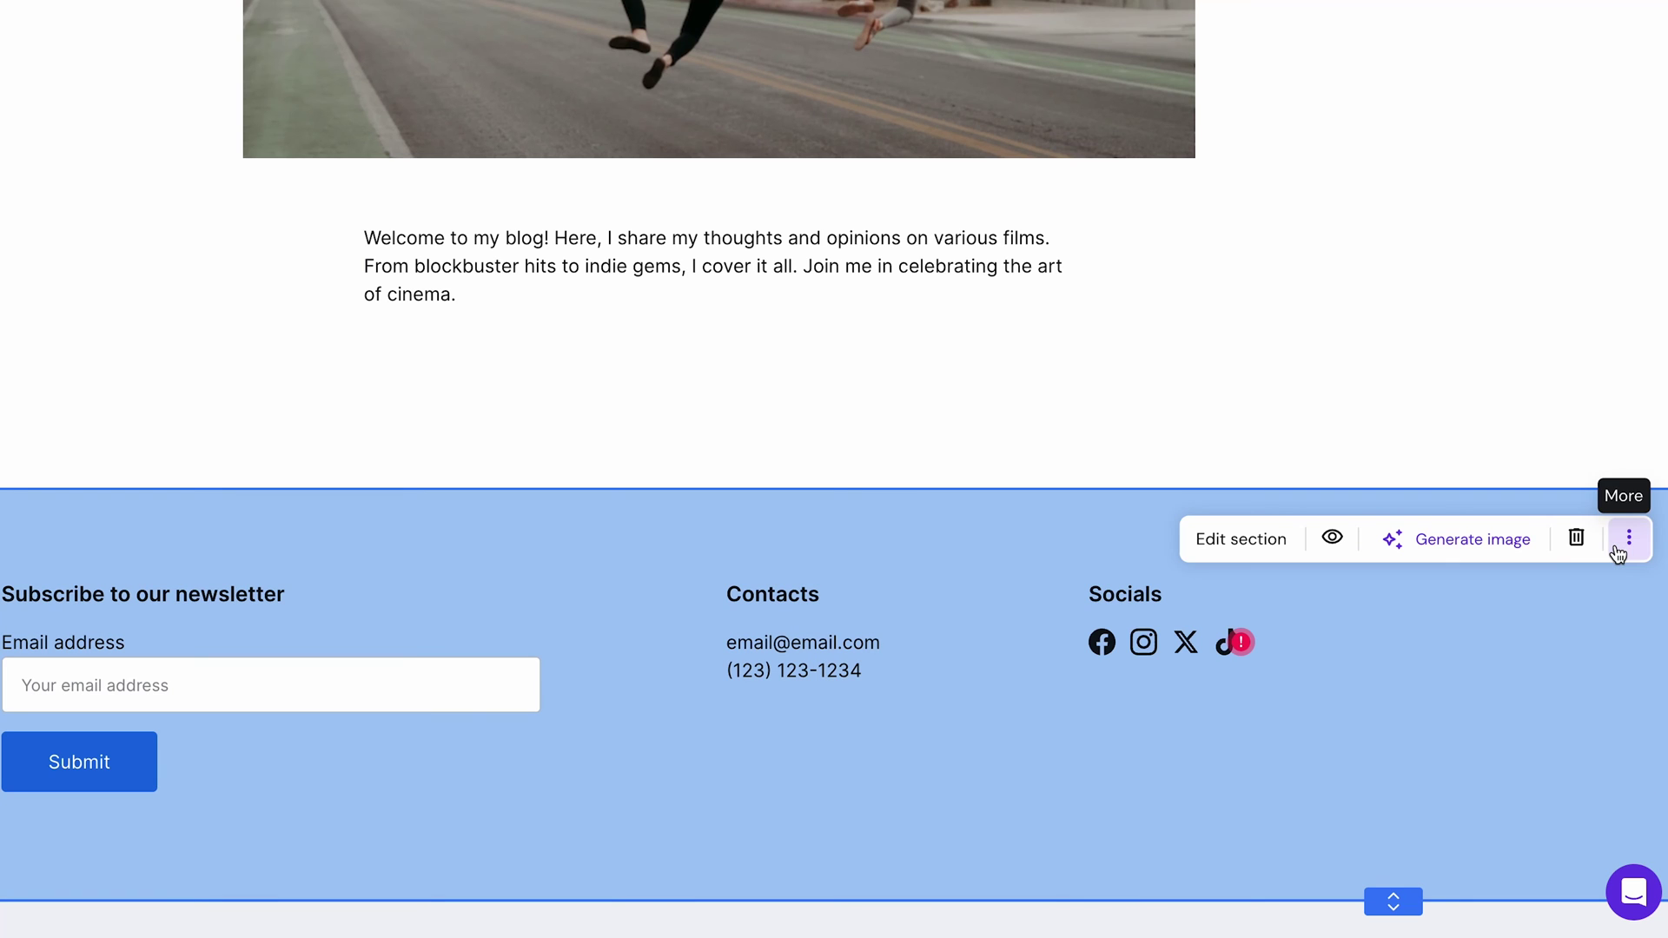
left_click(1127, 645)
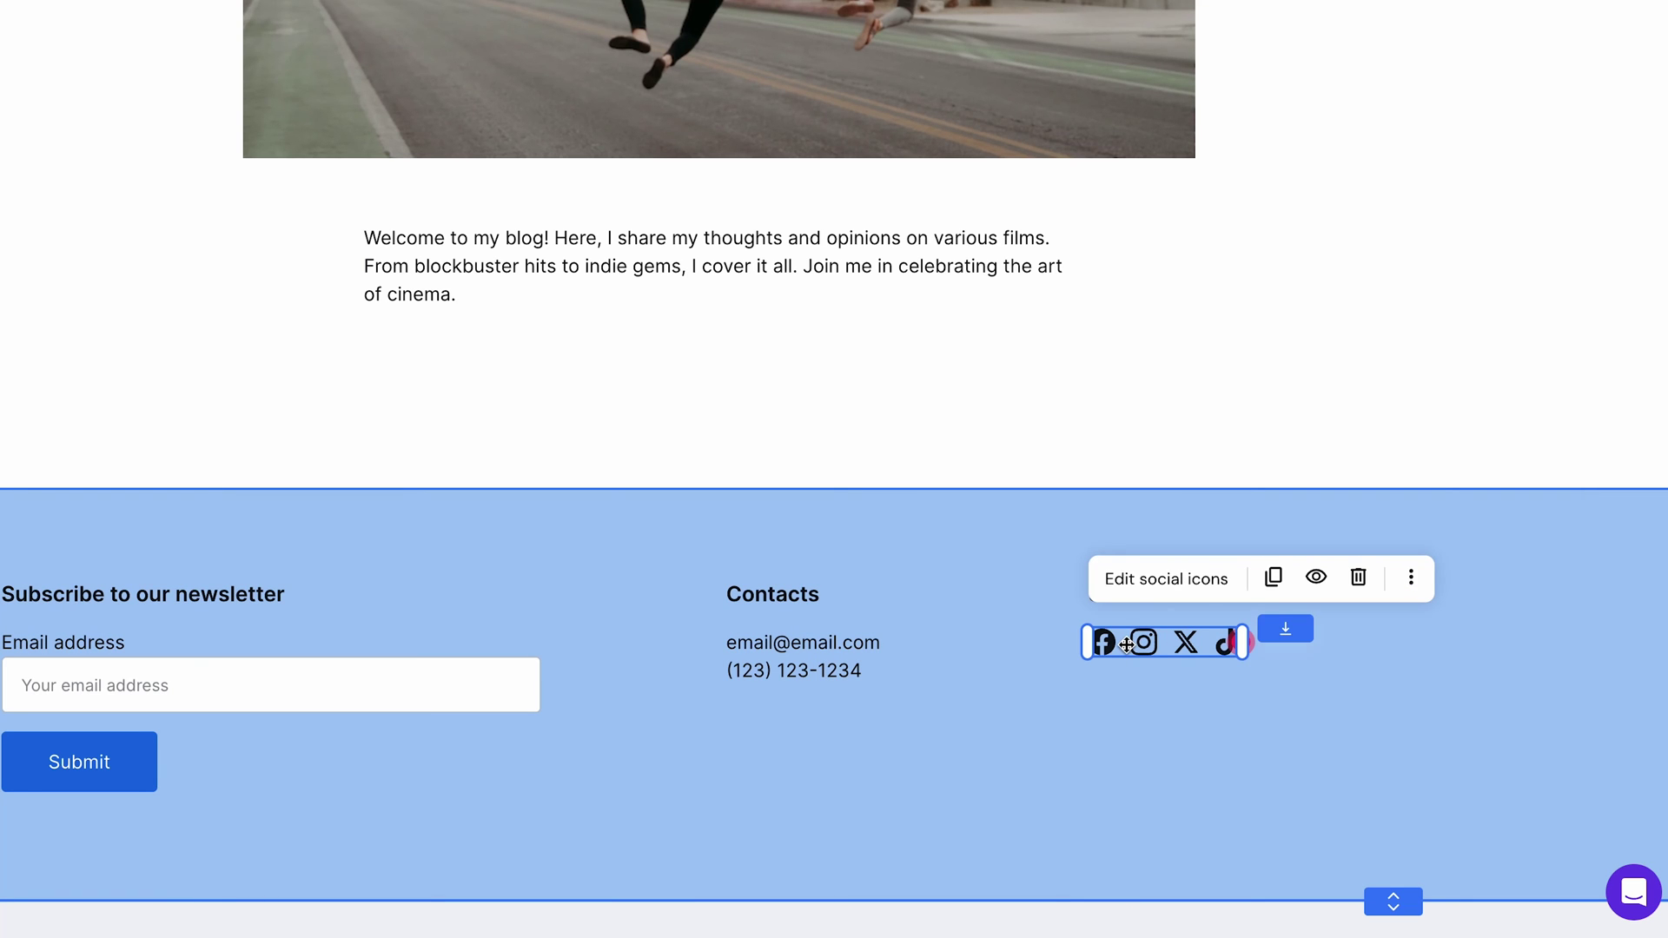
left_click(1161, 580)
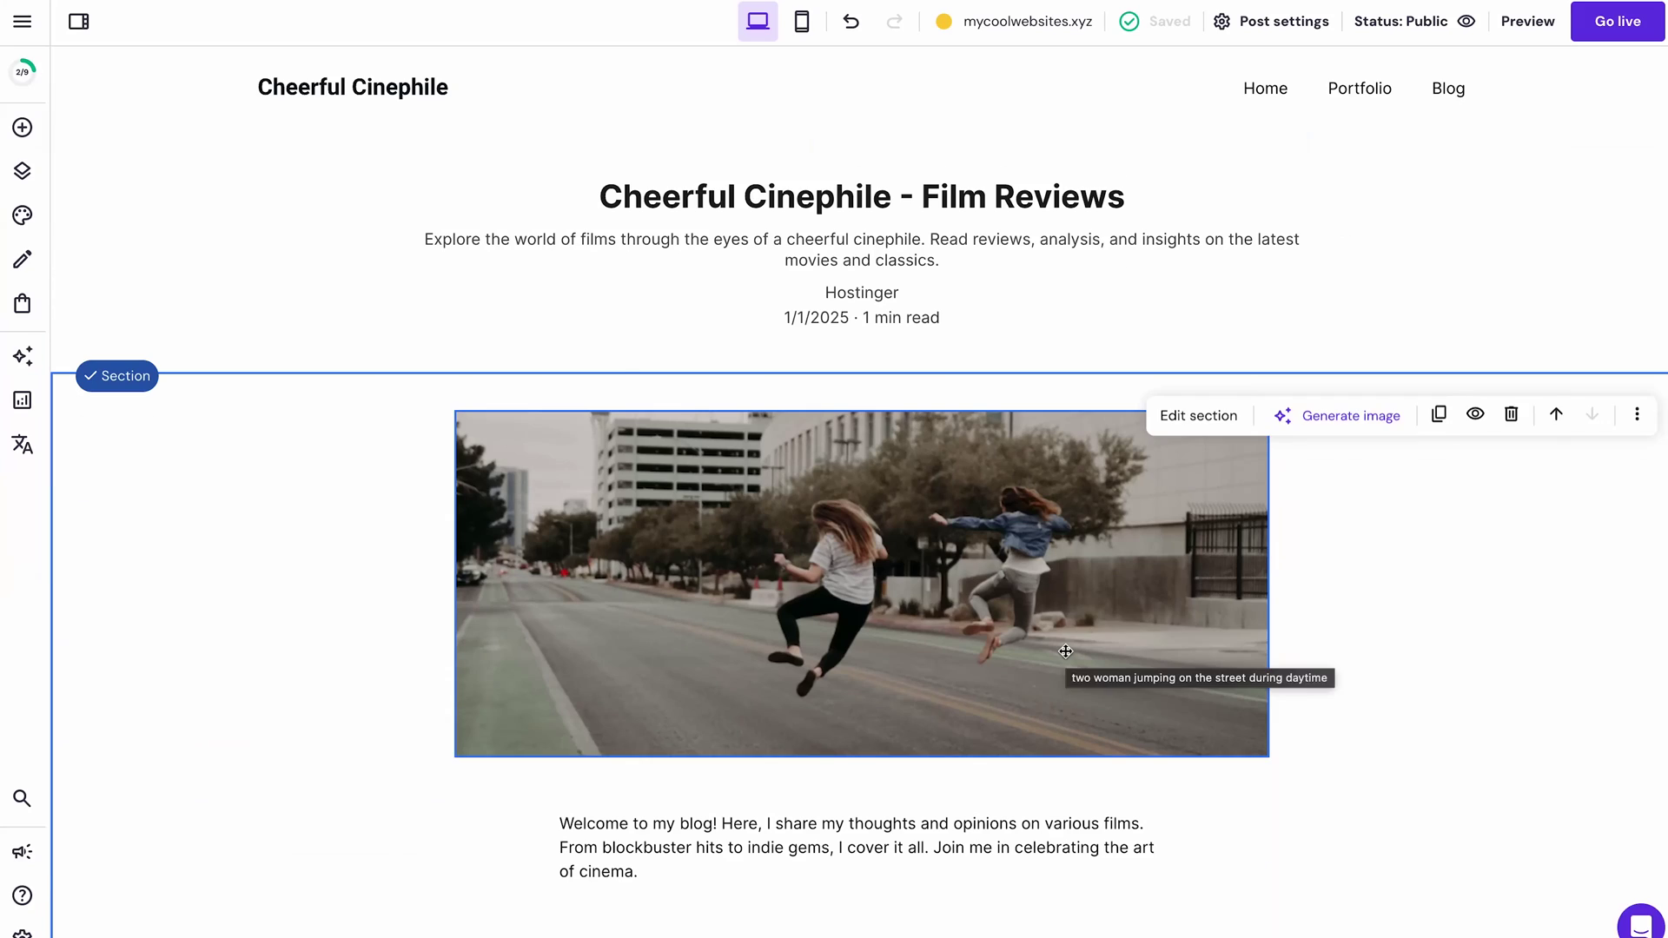
- Replace the blog post's street image with the free stock photo of hands holding a film clapperboard
left_click(1065, 651)
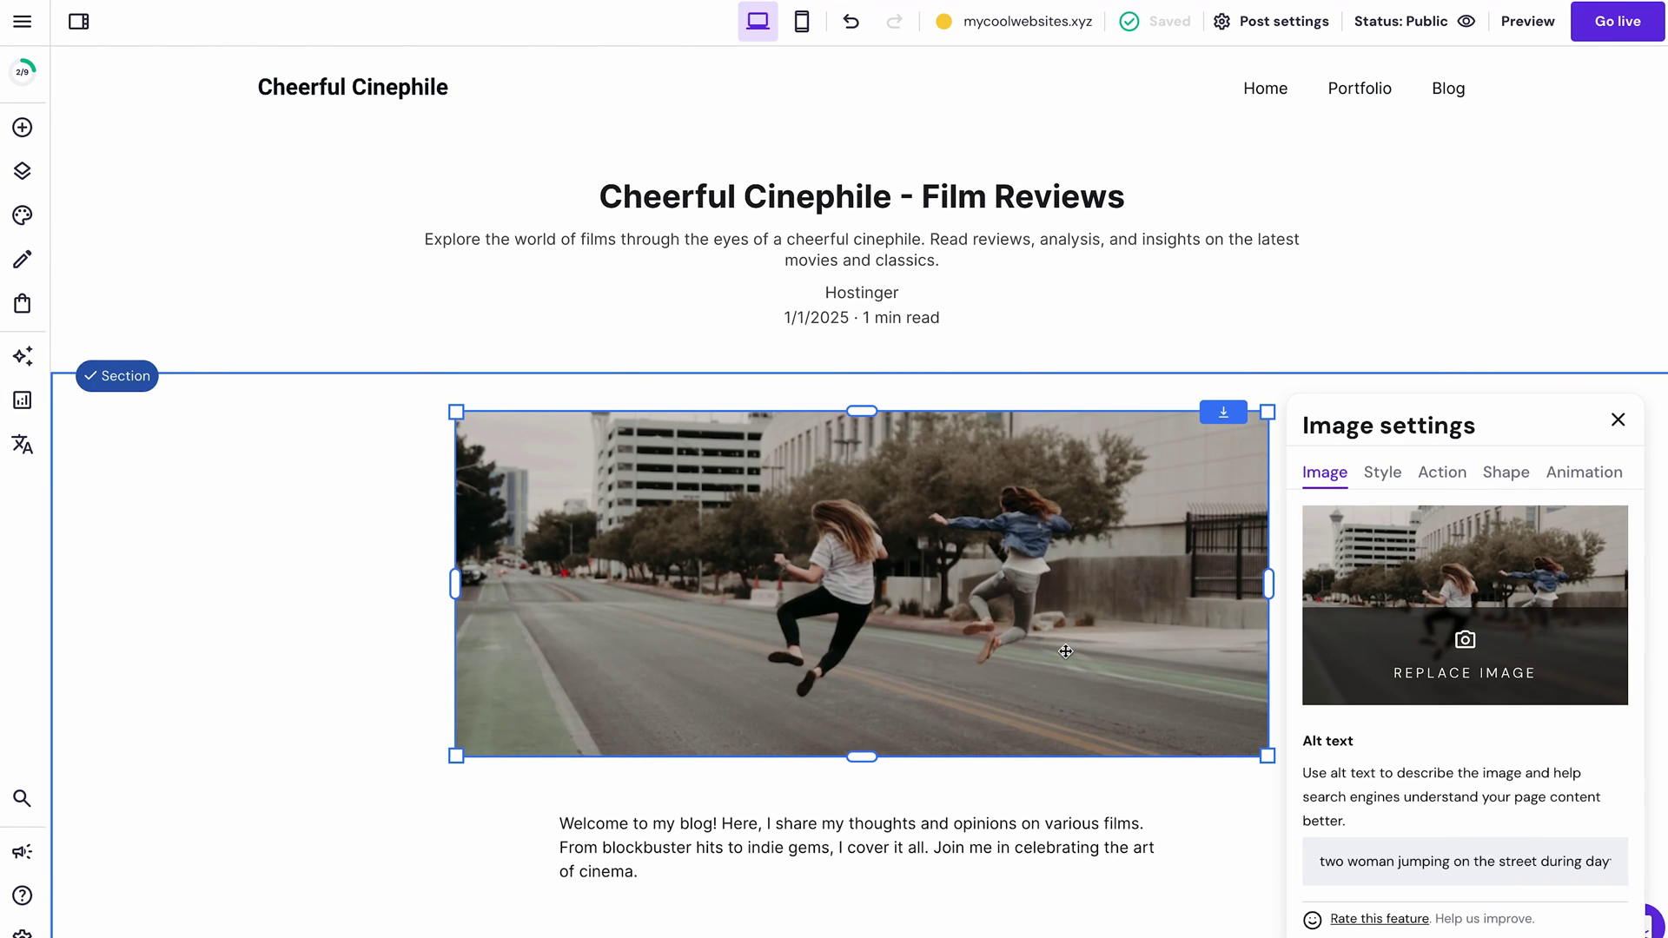
left_click(1416, 676)
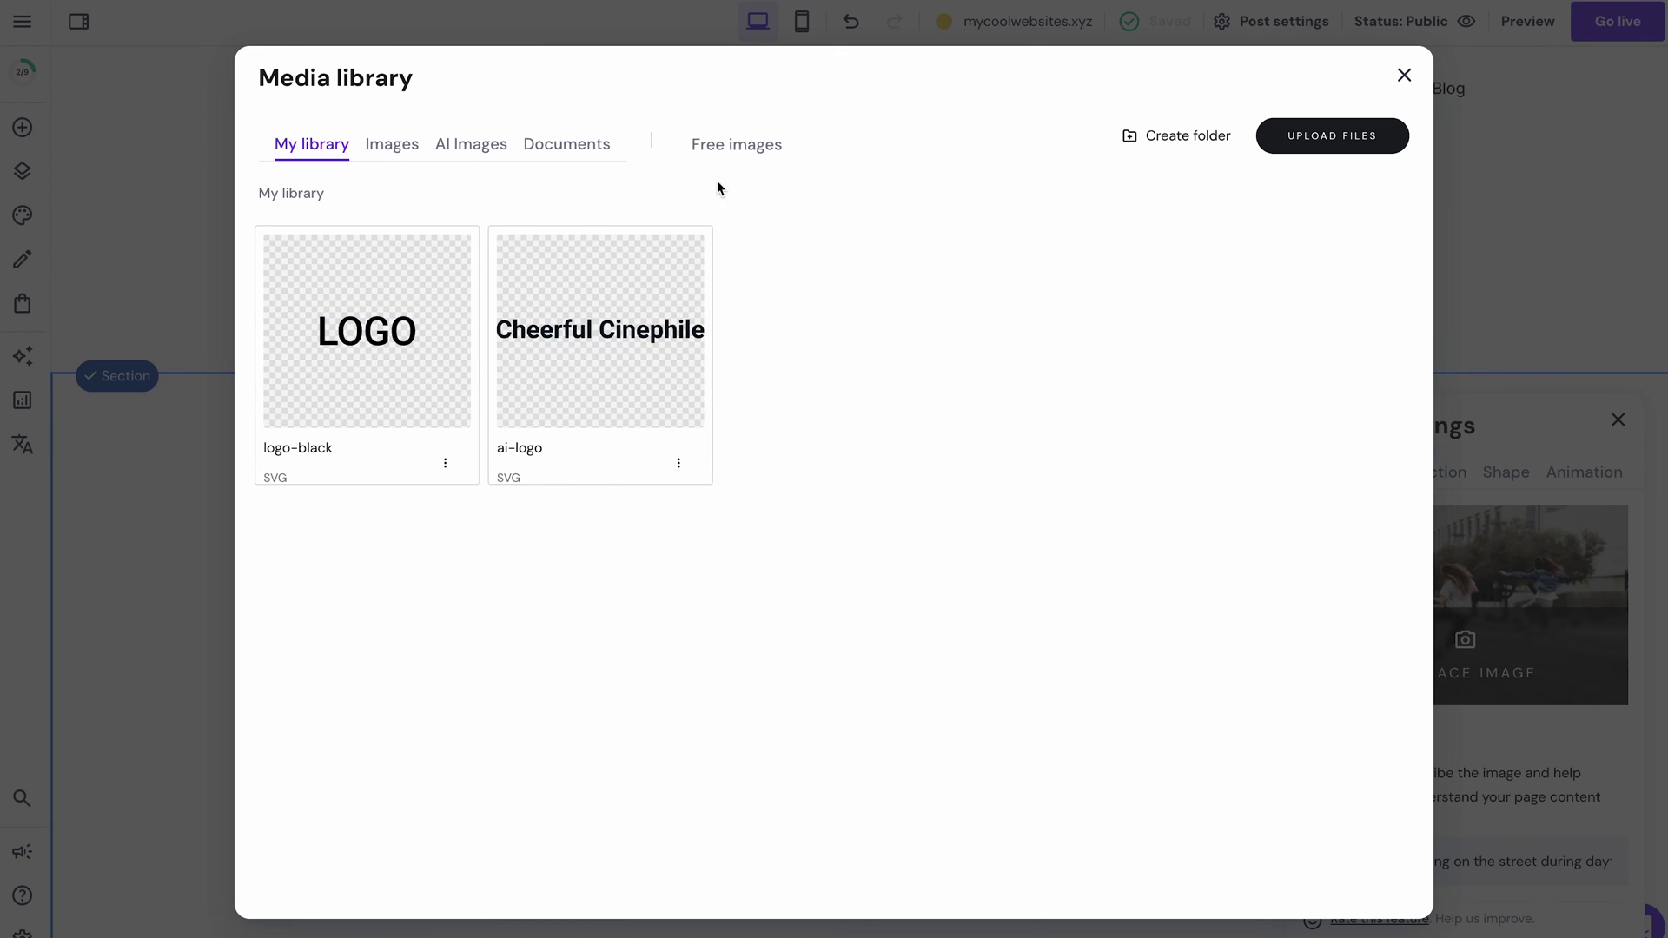
left_click(749, 154)
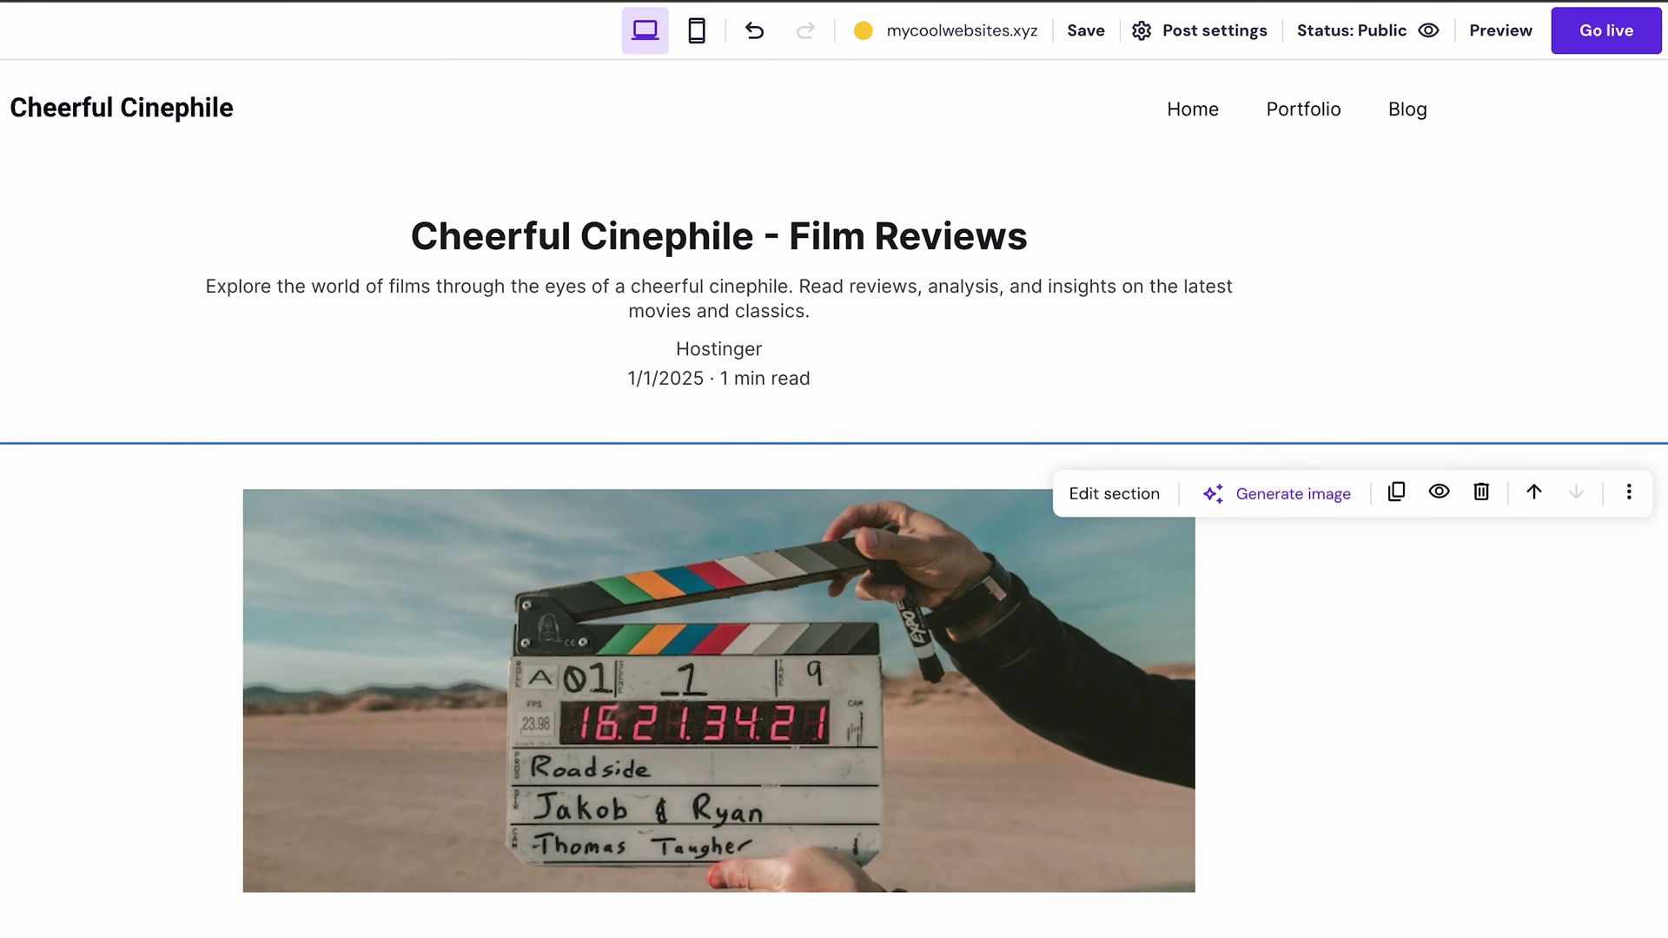
- Preview the blog post in the mobile layout from header to footer, and switch the preview back to desktop
left_click(1501, 38)
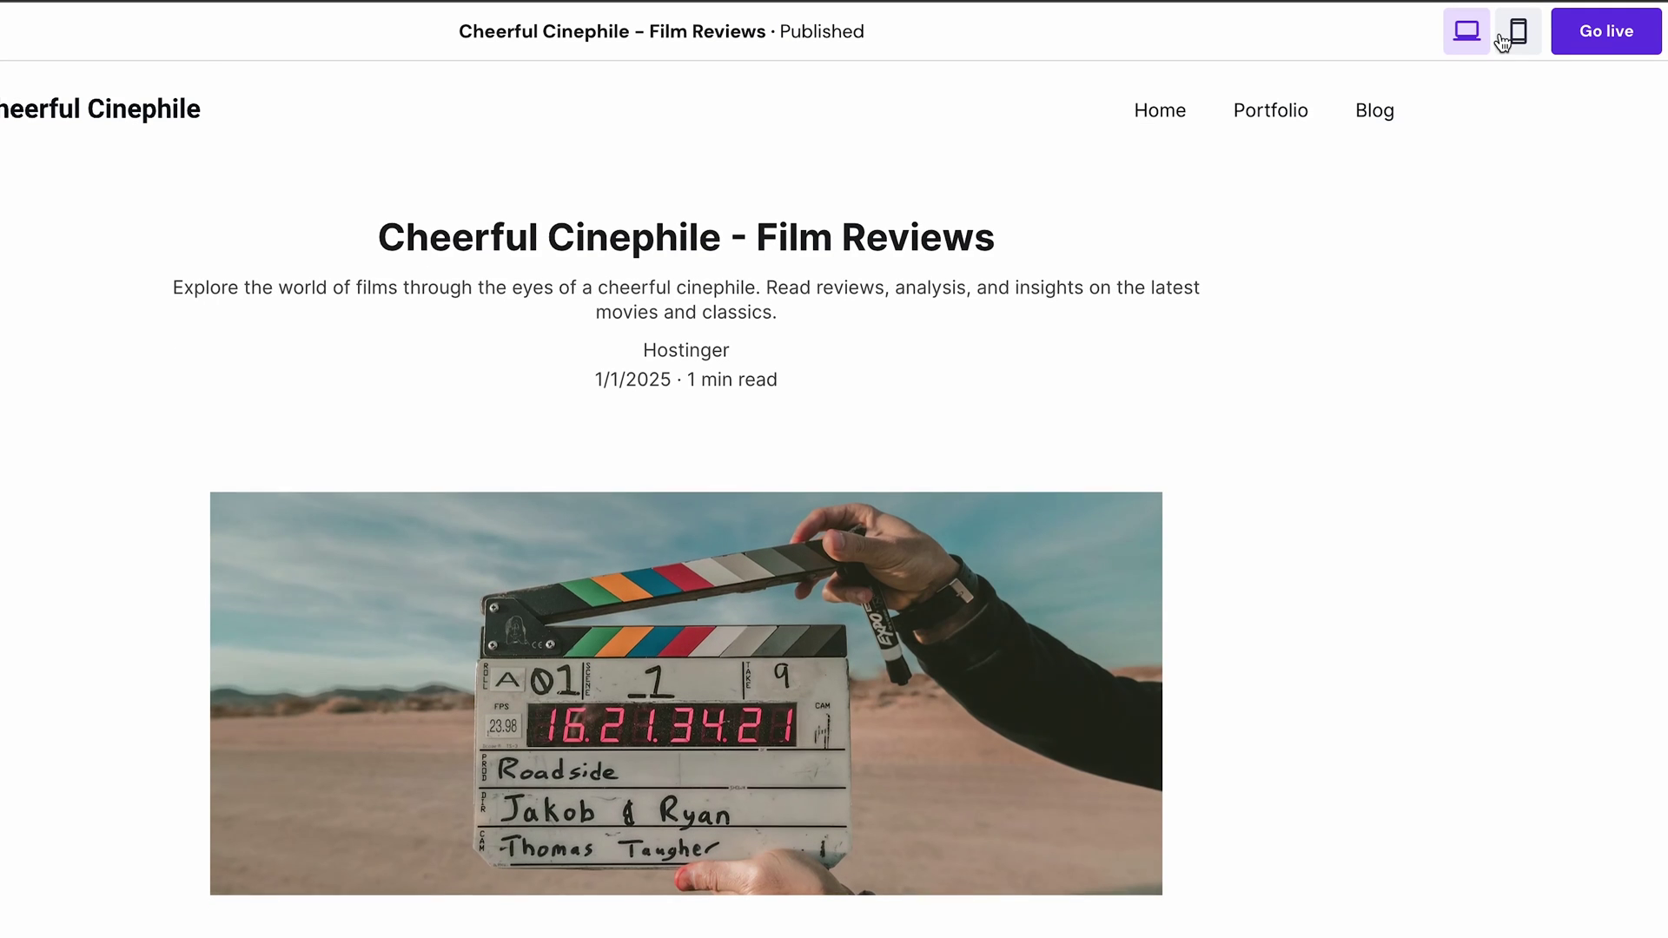
left_click(1512, 41)
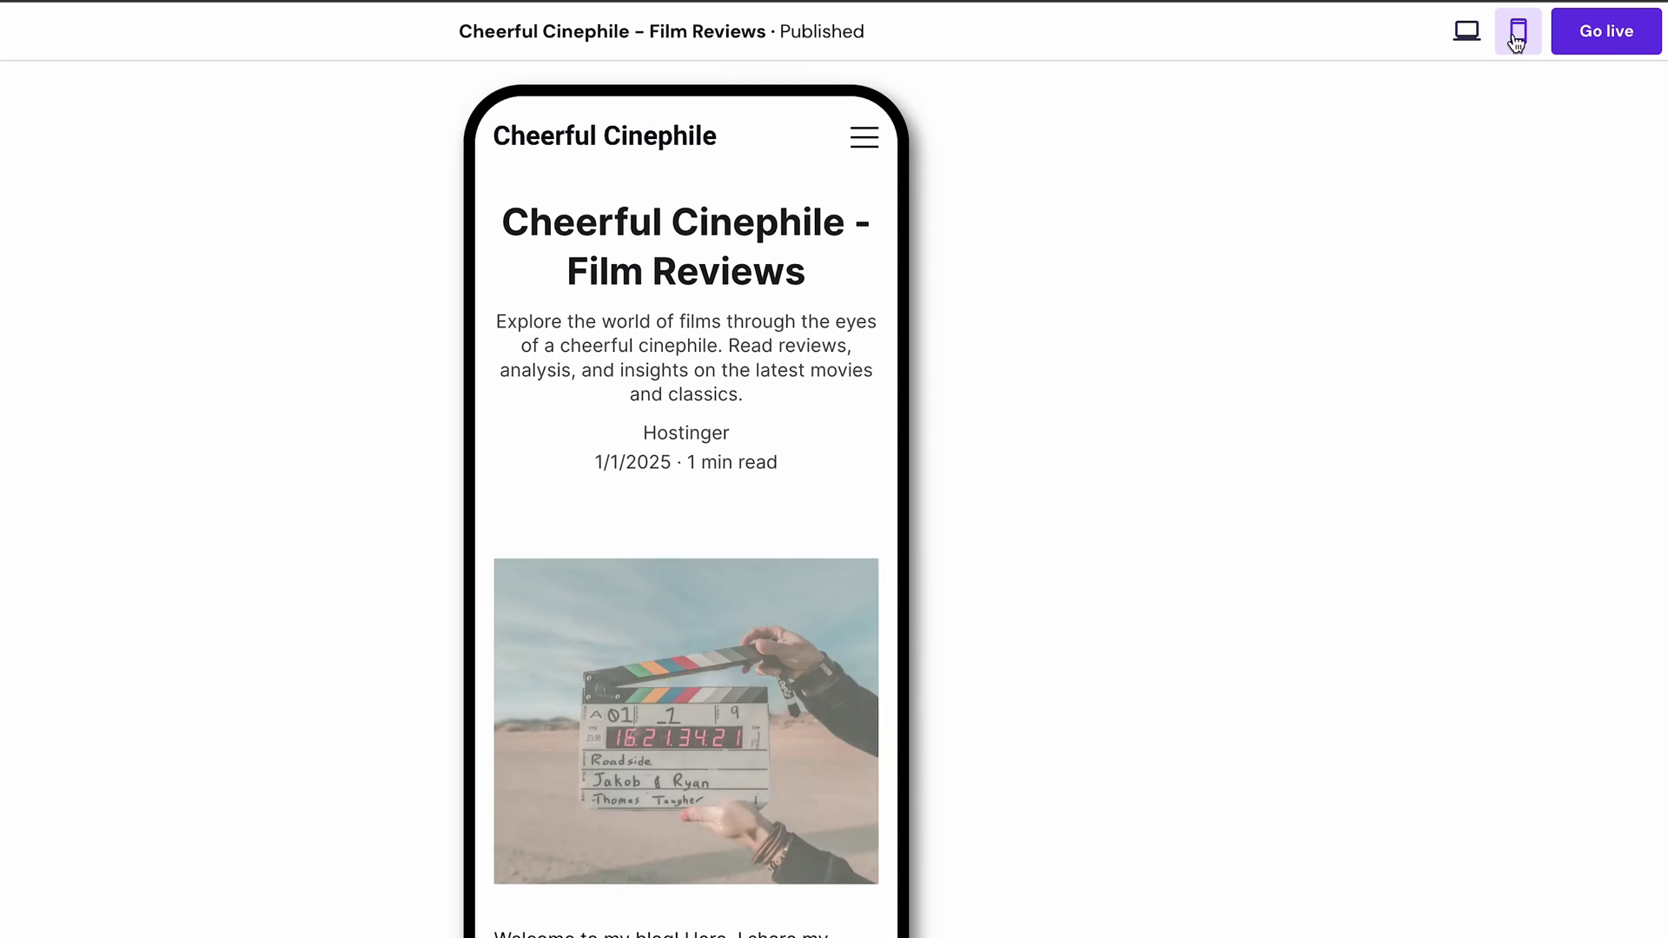
scroll(838, 494, "down", 7)
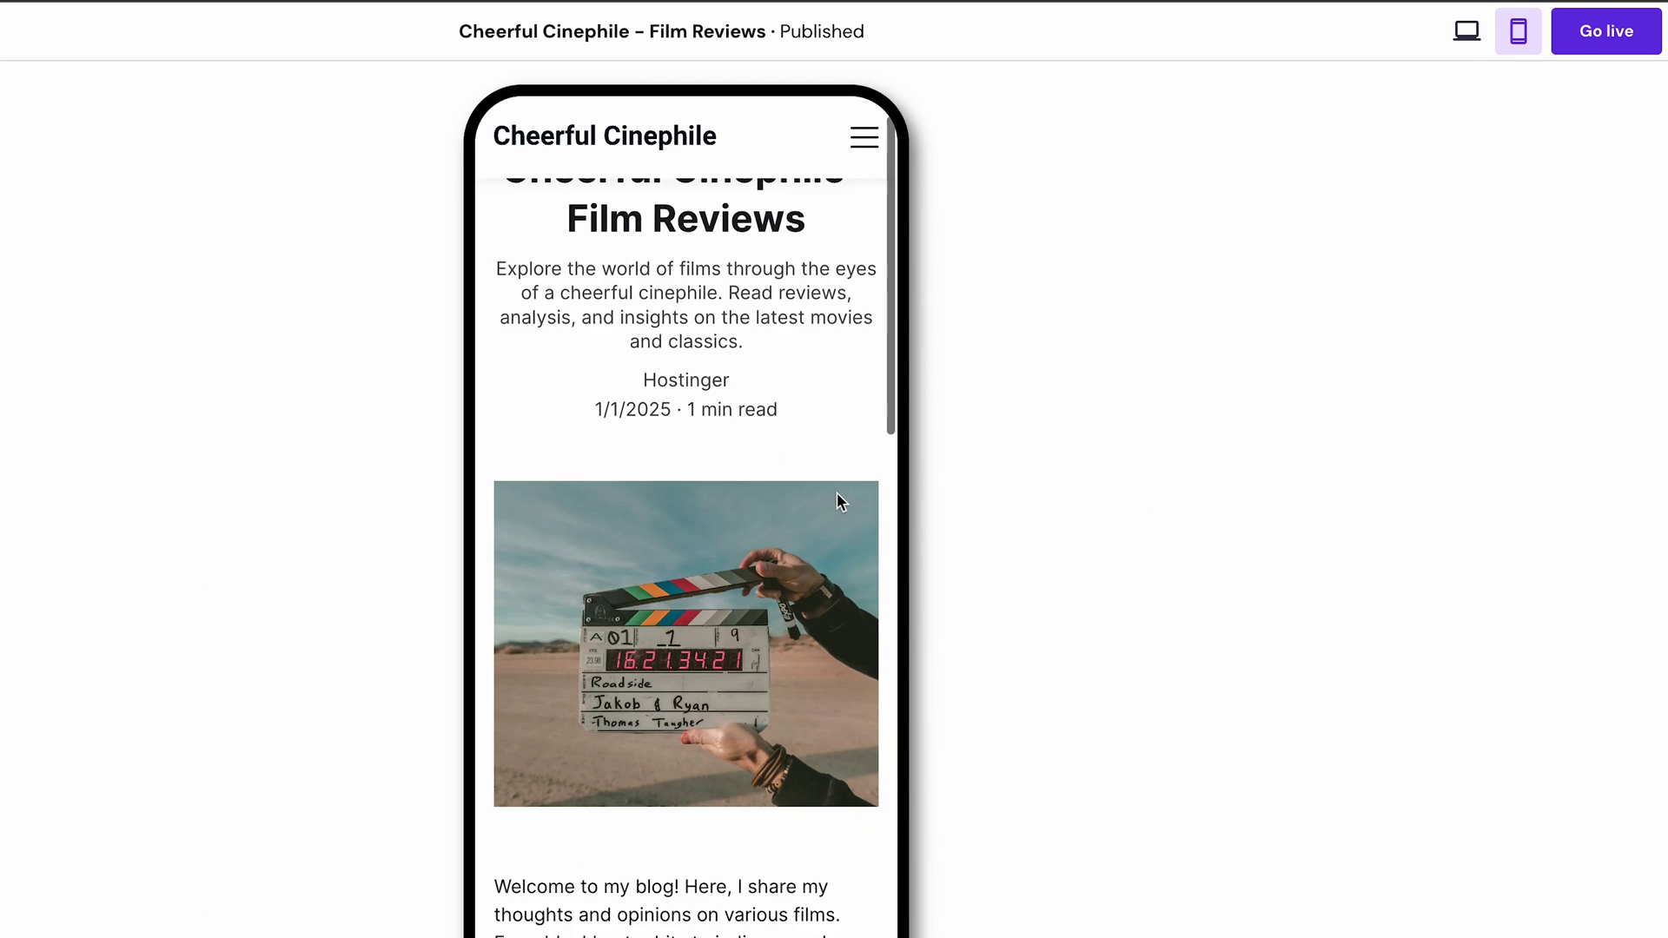
scroll(841, 502, "down", 5)
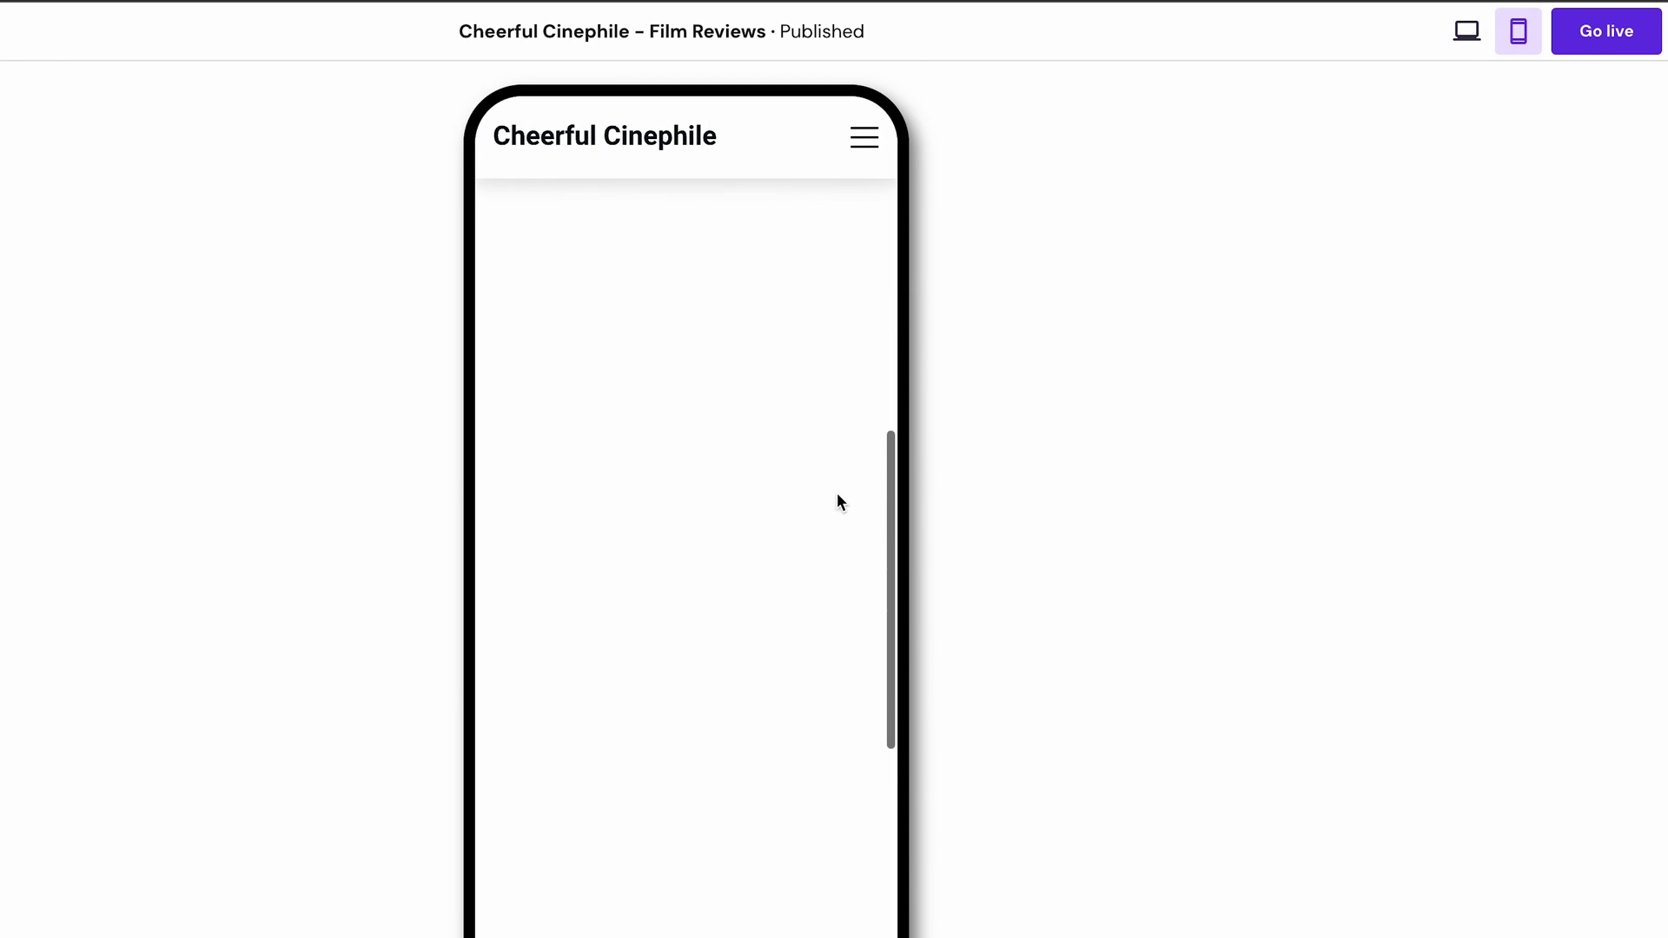
scroll(839, 495, "up", 10)
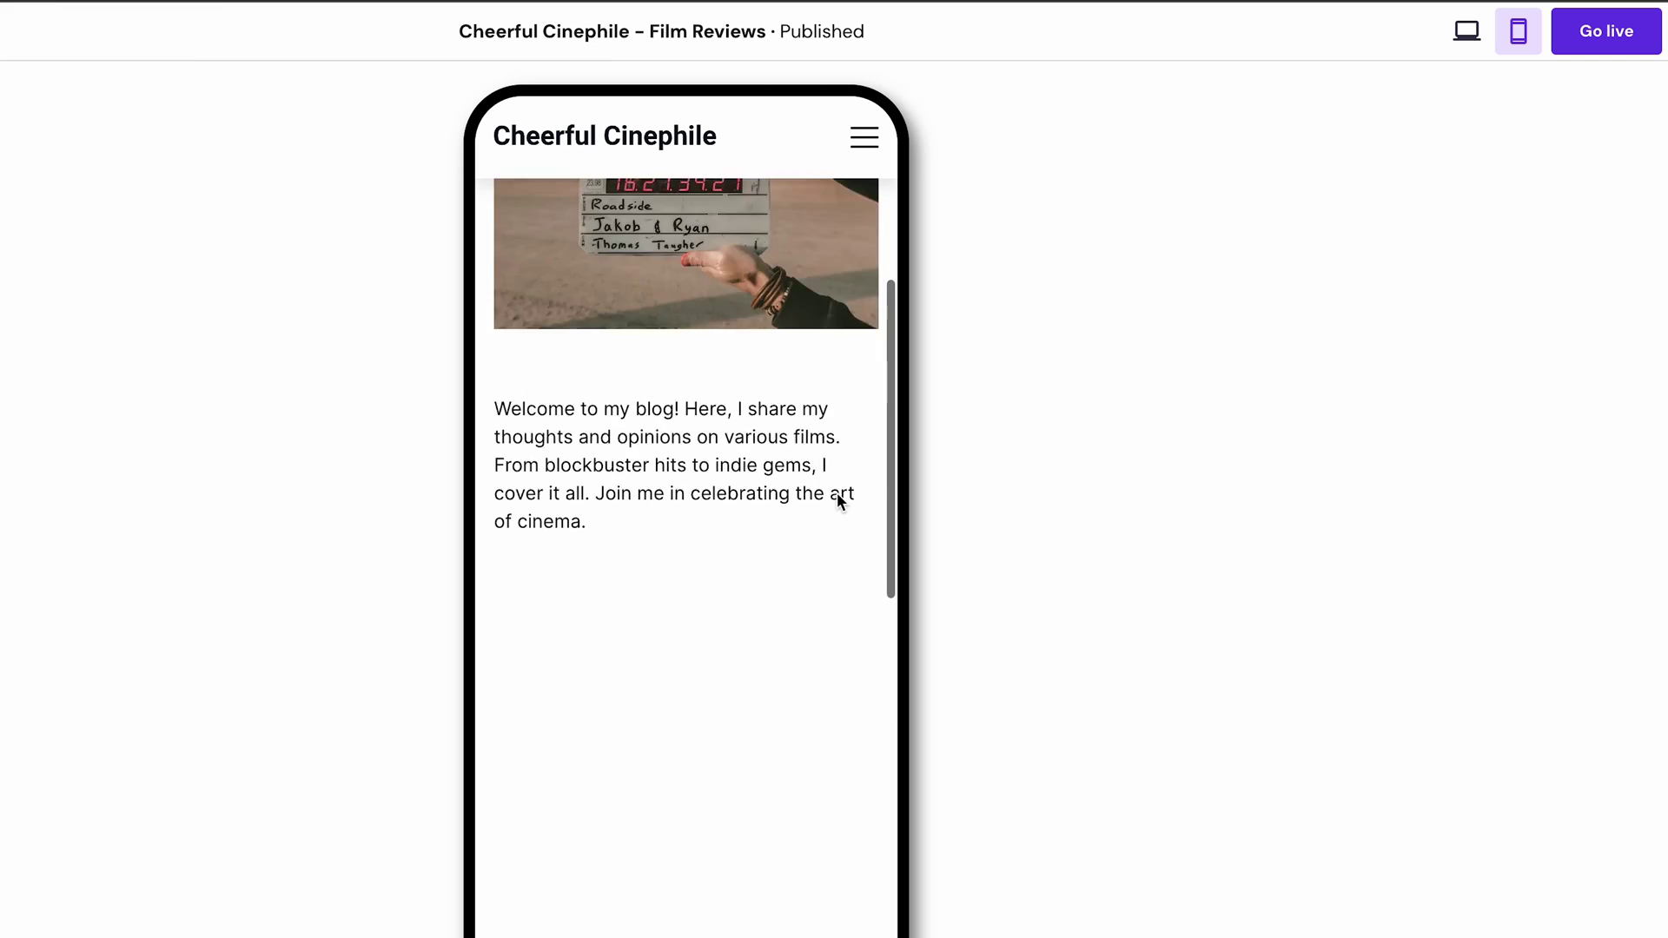
left_click(1462, 33)
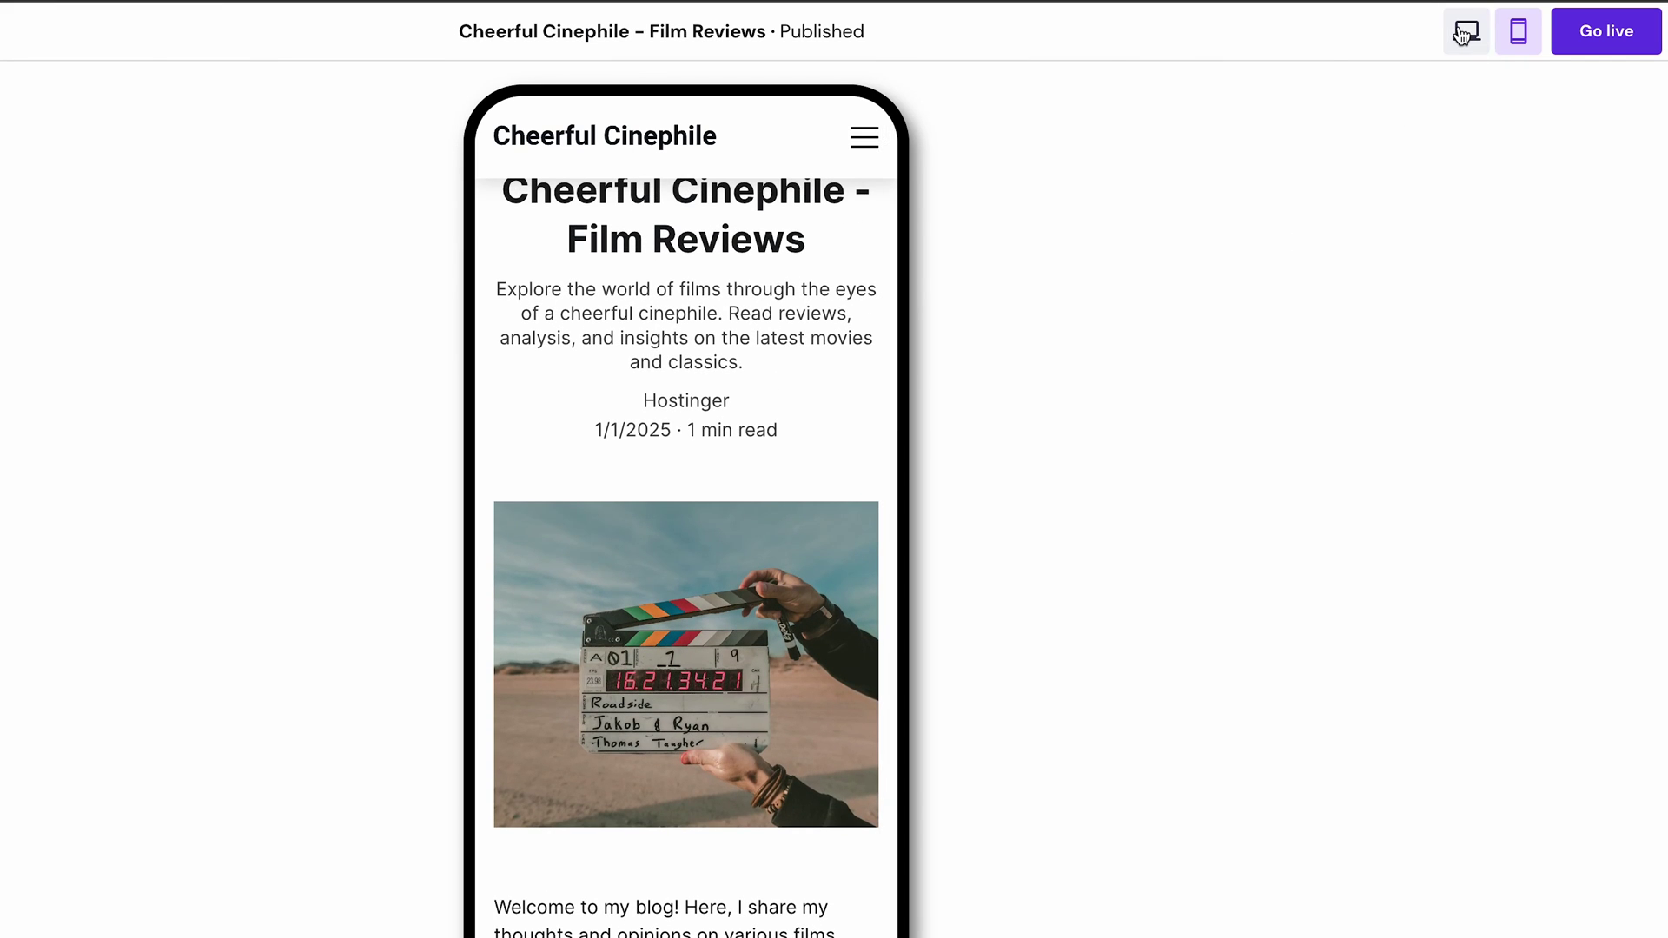
- Return from the preview to the editor and publish the website live
left_click(1606, 45)
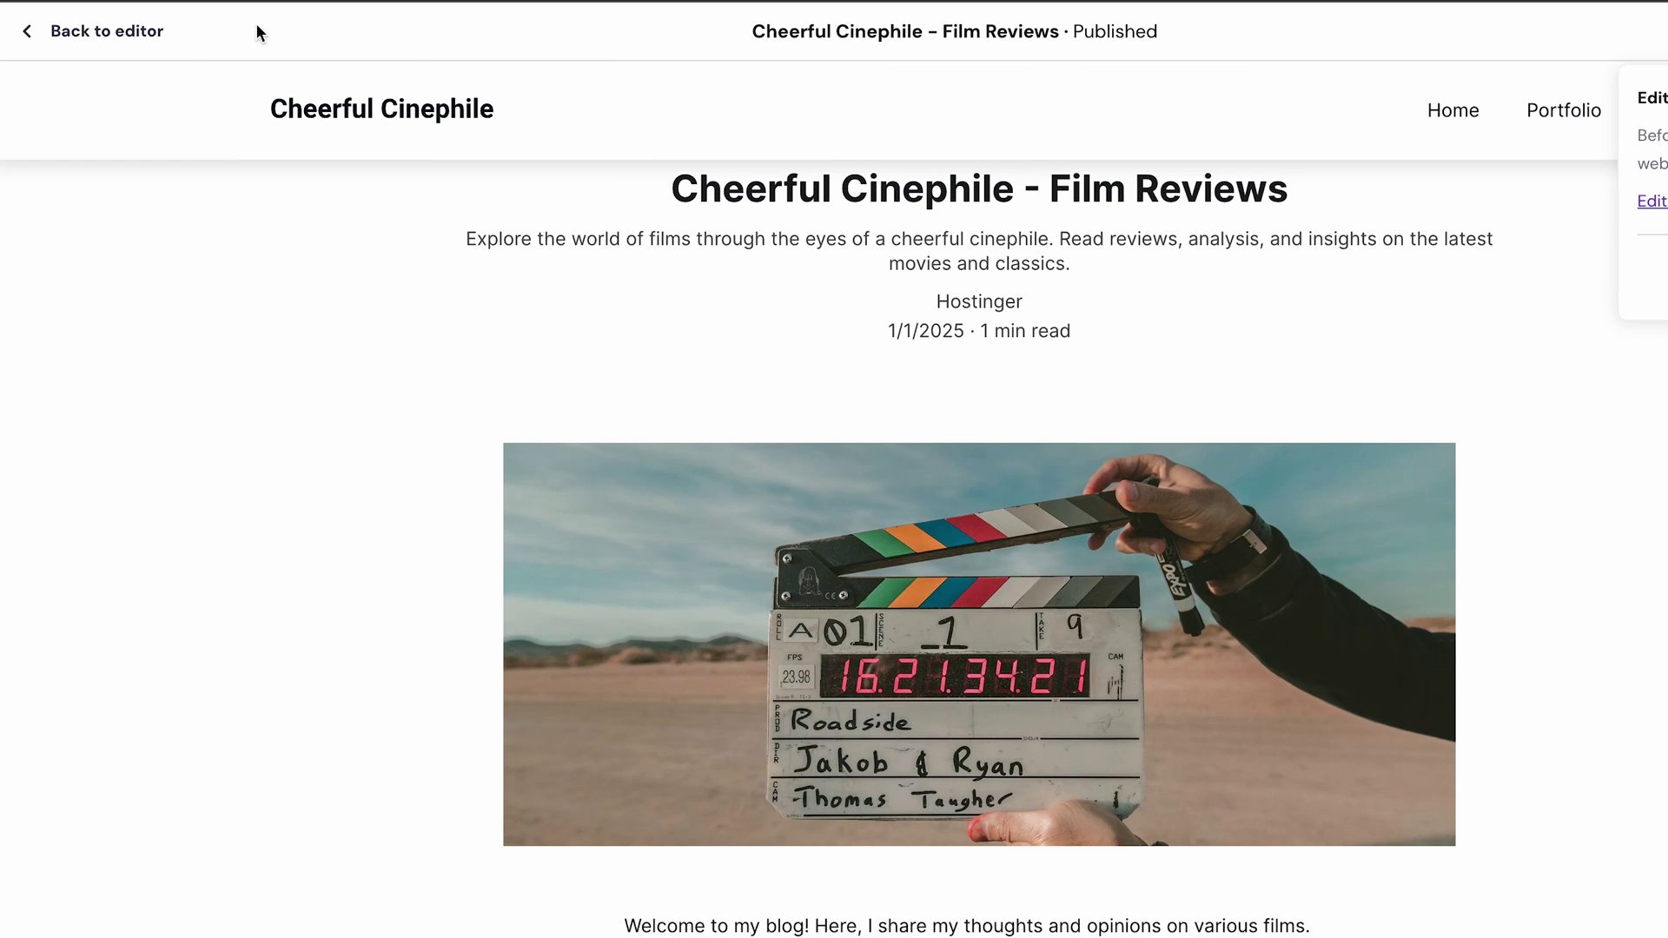
left_click(122, 33)
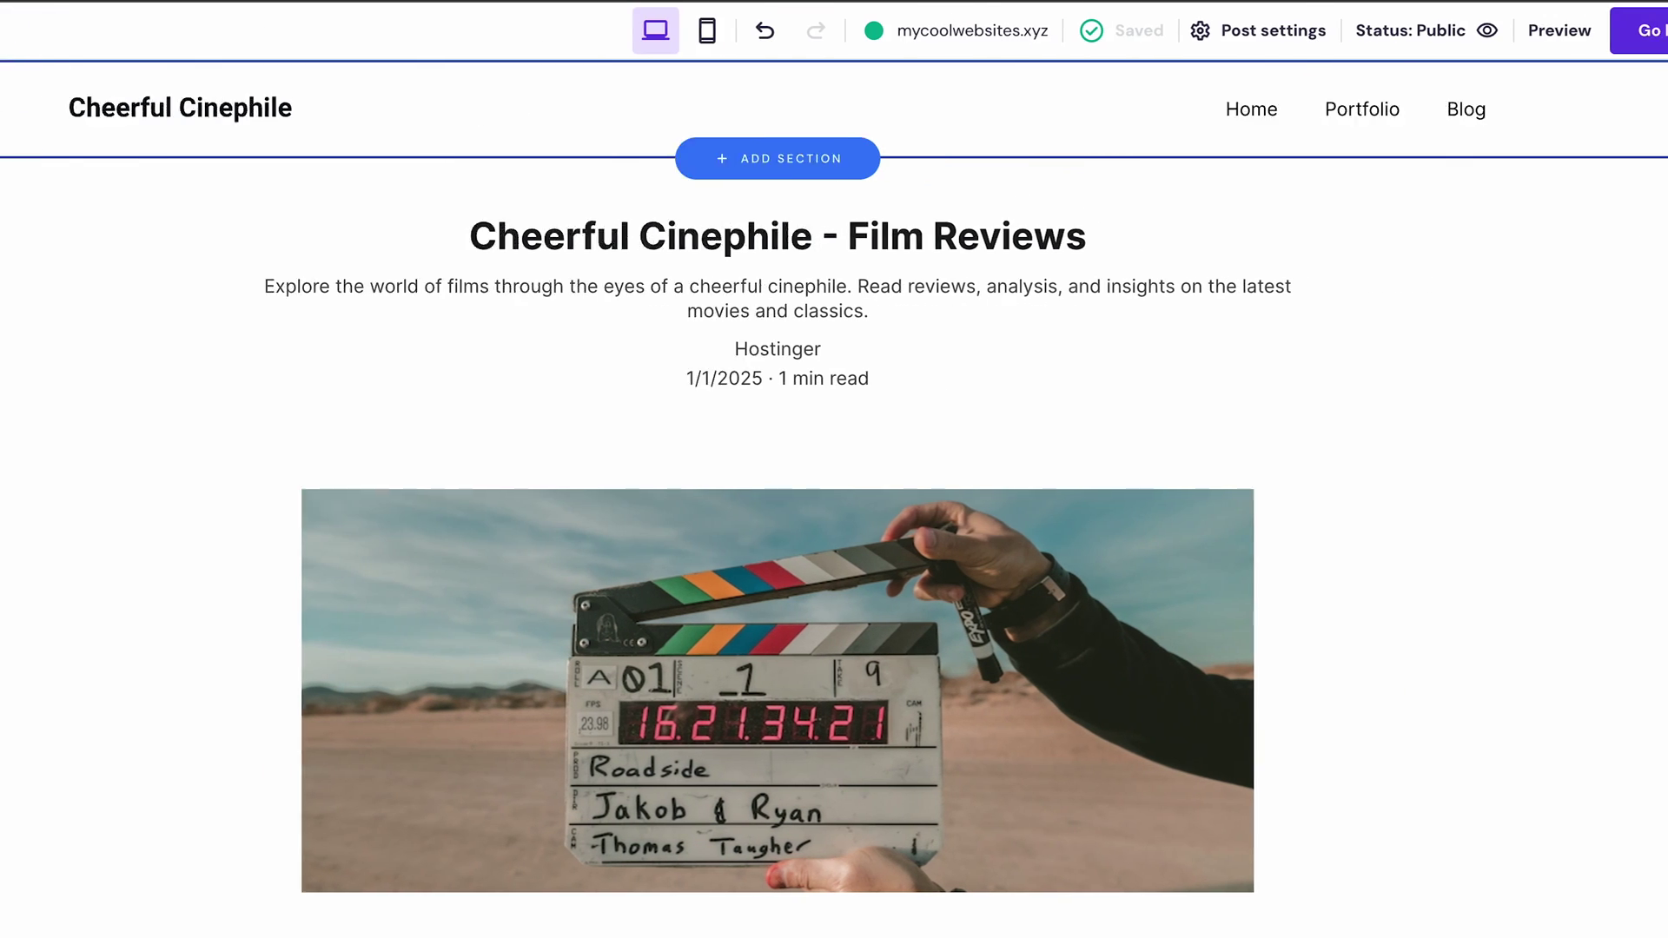
mouse_move(1306, 49)
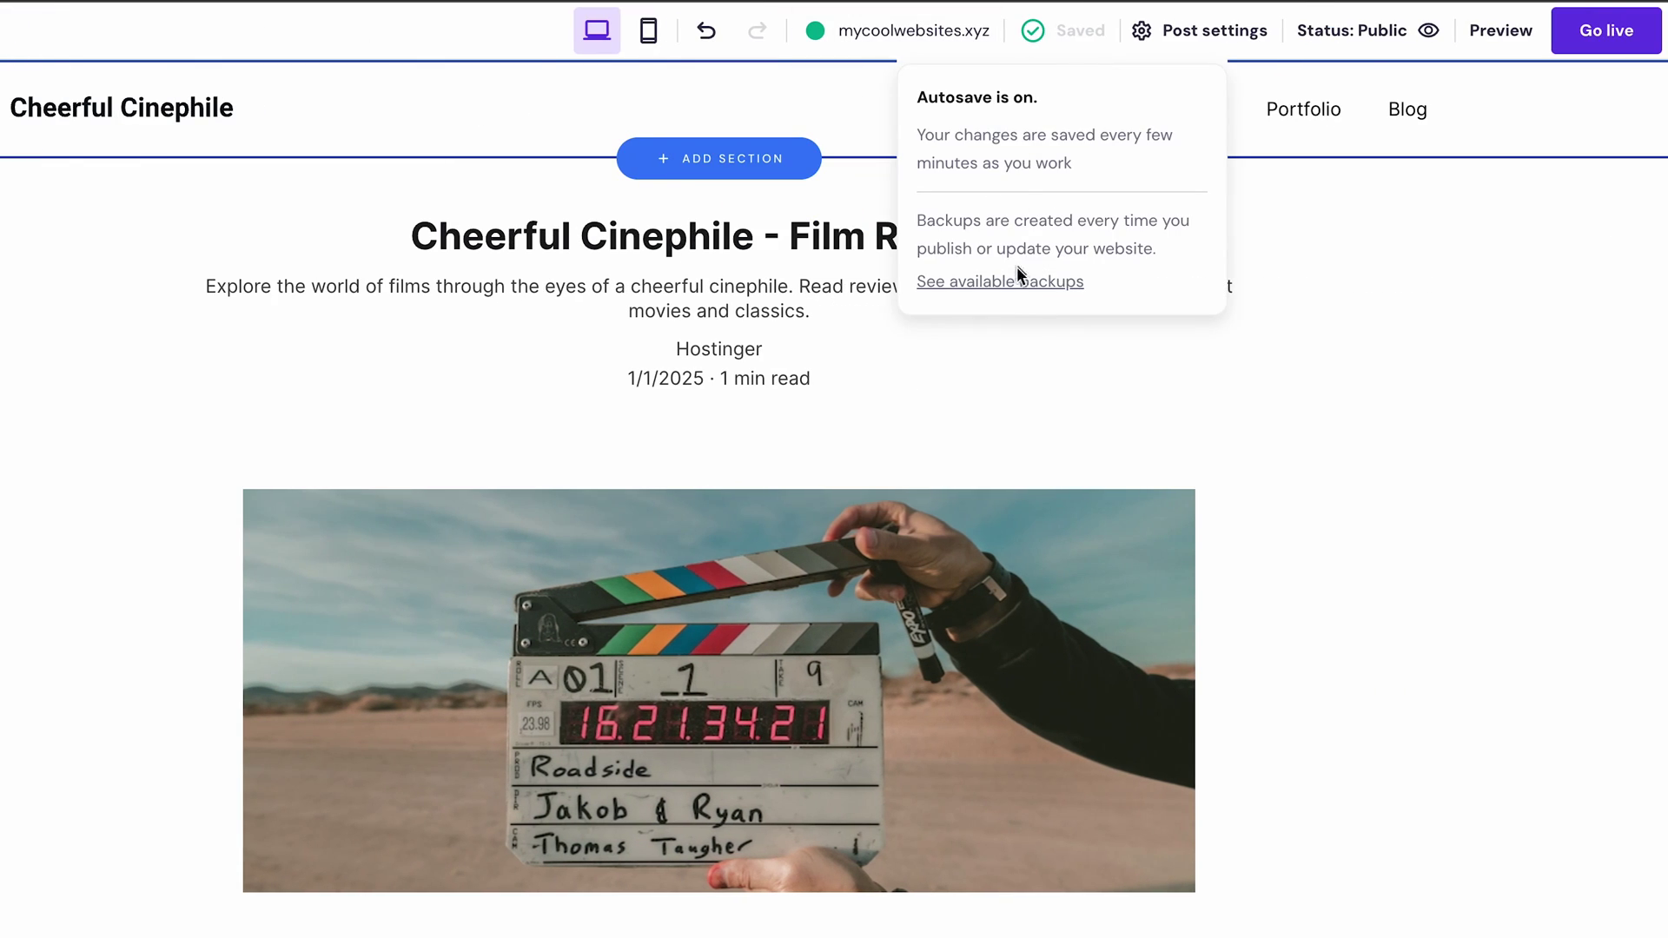
left_click(1586, 42)
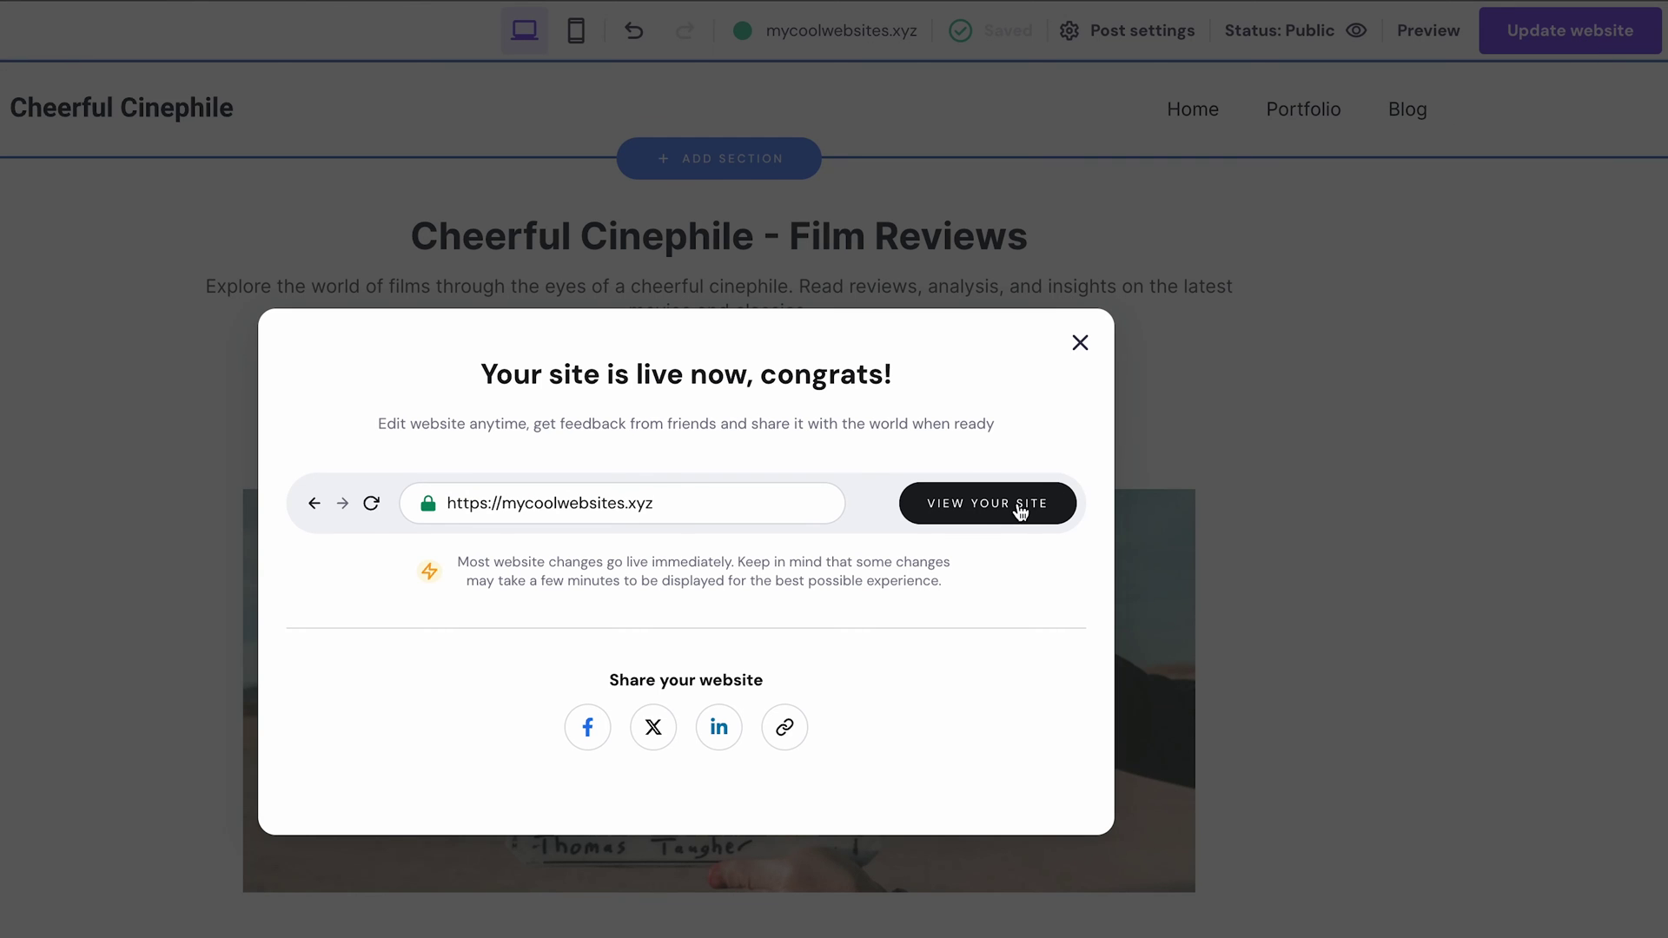